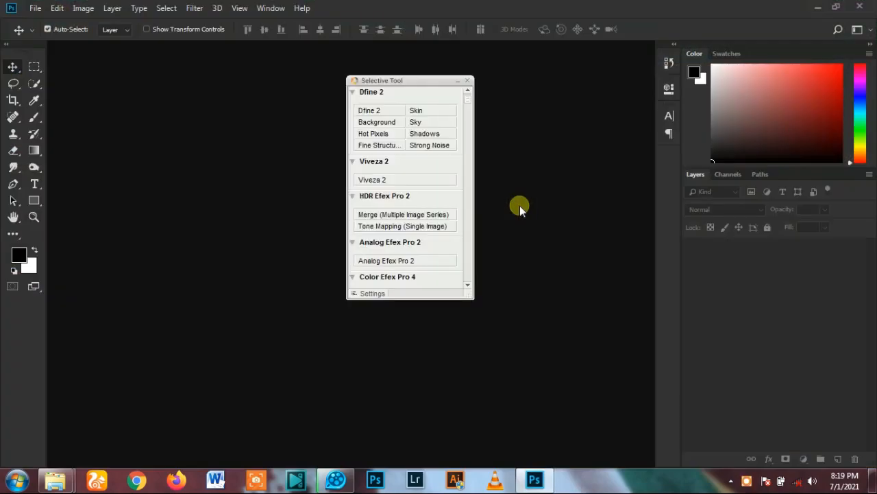
- Close the Selective Tool window and open the photo NOH_0186.JPG from inside the Zapya Photo folder in the Documents library
left_click(469, 82)
left_click(35, 8)
left_click(41, 33)
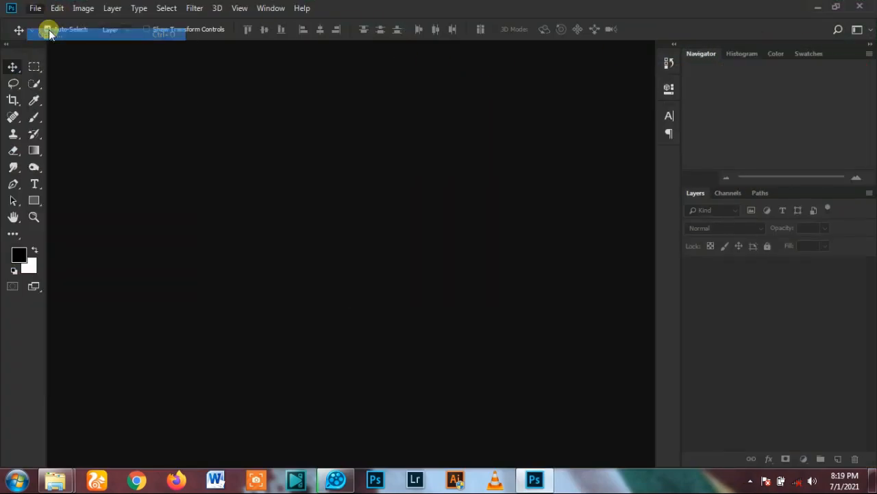
left_click(61, 209)
left_click(56, 115)
double_click(773, 137)
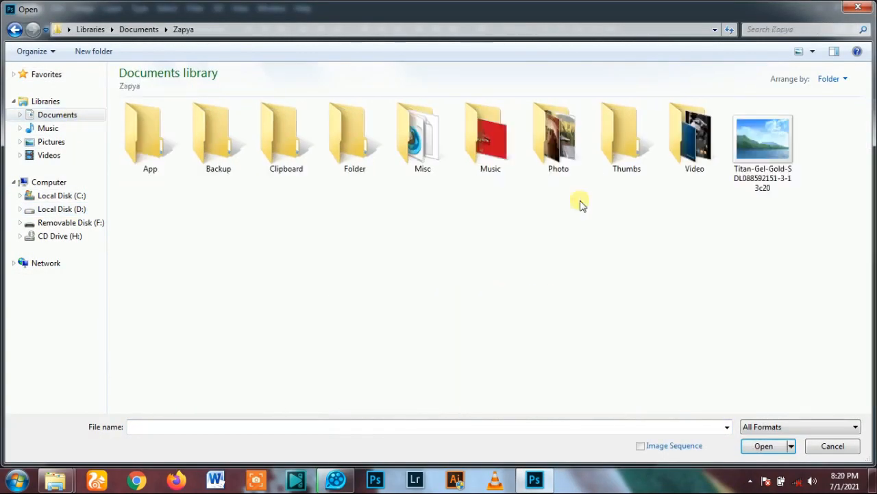
double_click(559, 139)
double_click(304, 159)
double_click(220, 138)
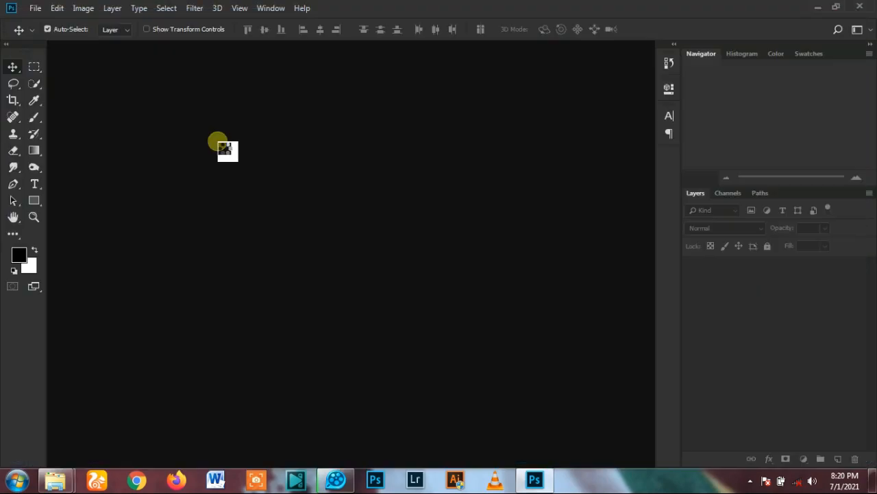
left_click_drag(229, 55, 232, 41)
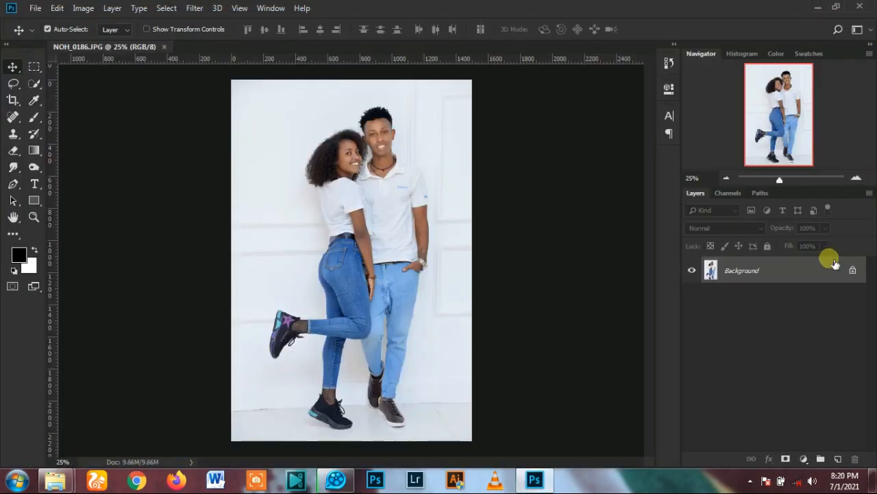
- Unlock the Background layer and enter Select and Mask with it
left_click(853, 270)
scroll(426, 129, "up", 2)
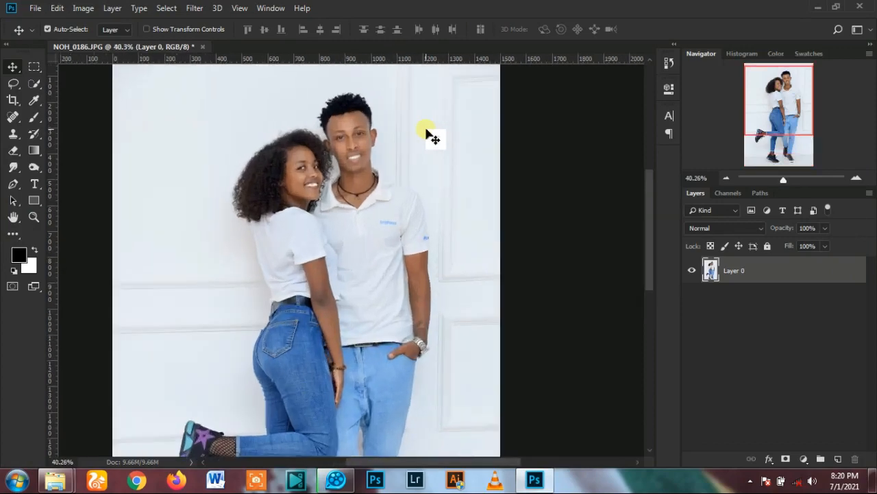
left_click(35, 66)
left_click(495, 29)
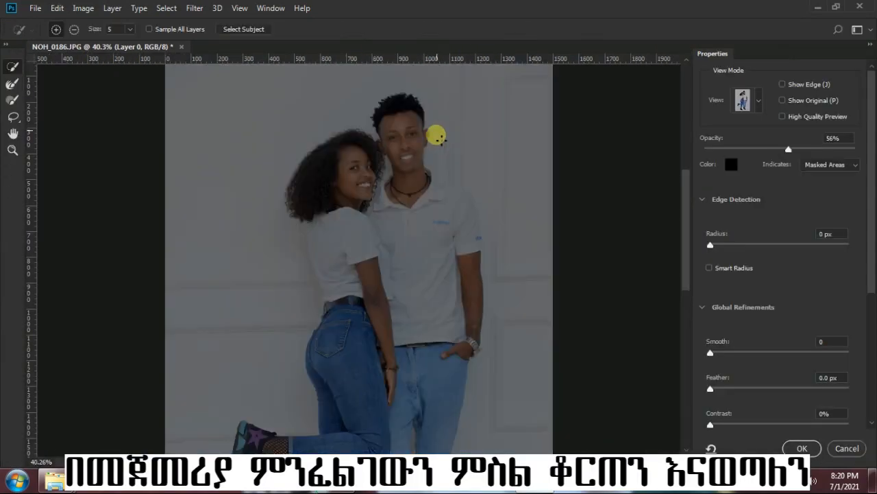
- Add both white shirts, the woman's jeans and her head with its curly hair to the selection using a size 119 brush
left_click_drag(421, 260, 374, 238)
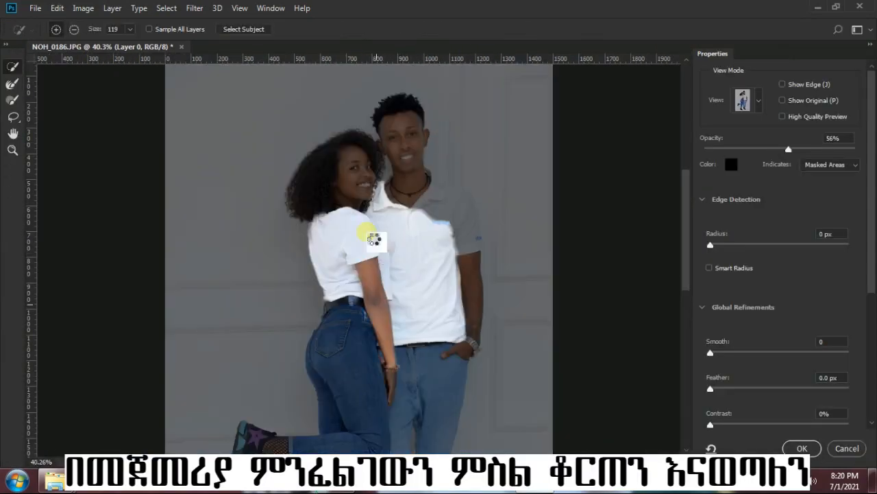
mouse_move(381, 375)
left_mouse_down()
mouse_move(394, 314)
mouse_move(403, 409)
left_mouse_up()
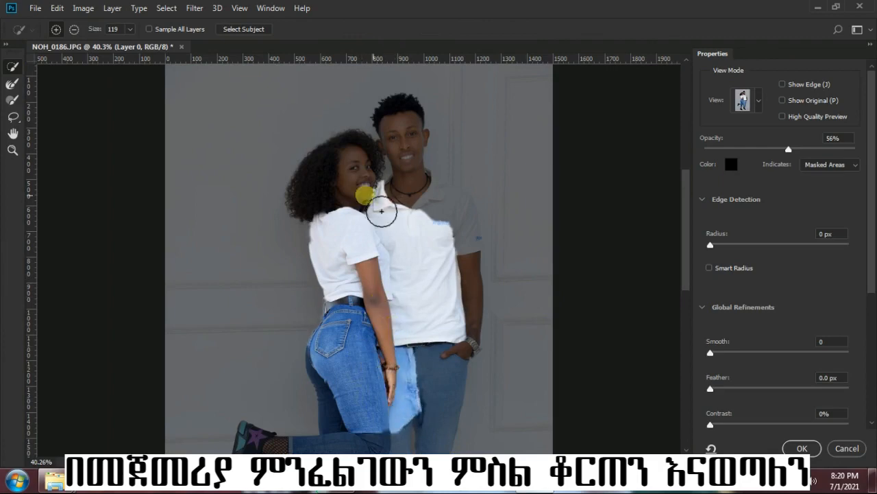
left_click_drag(382, 211, 373, 231)
scroll(388, 134, "up", 11)
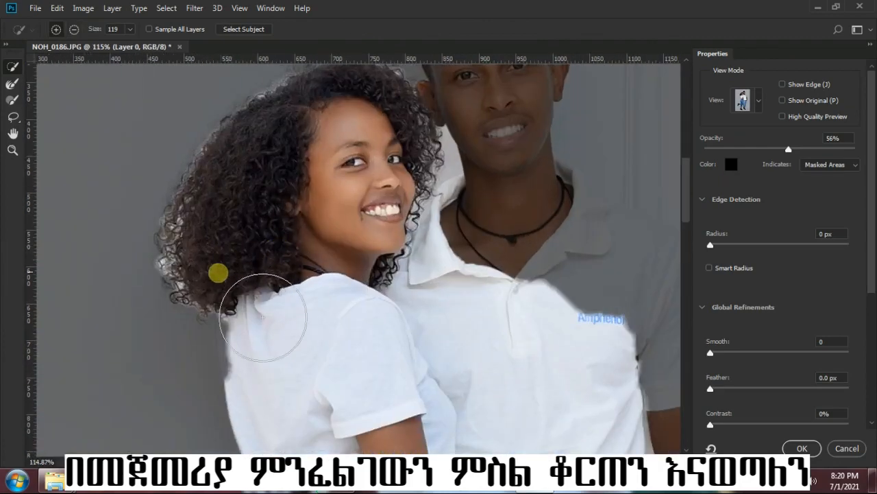
mouse_move(383, 292)
left_mouse_down()
mouse_move(310, 388)
mouse_move(309, 378)
mouse_move(319, 407)
left_mouse_up()
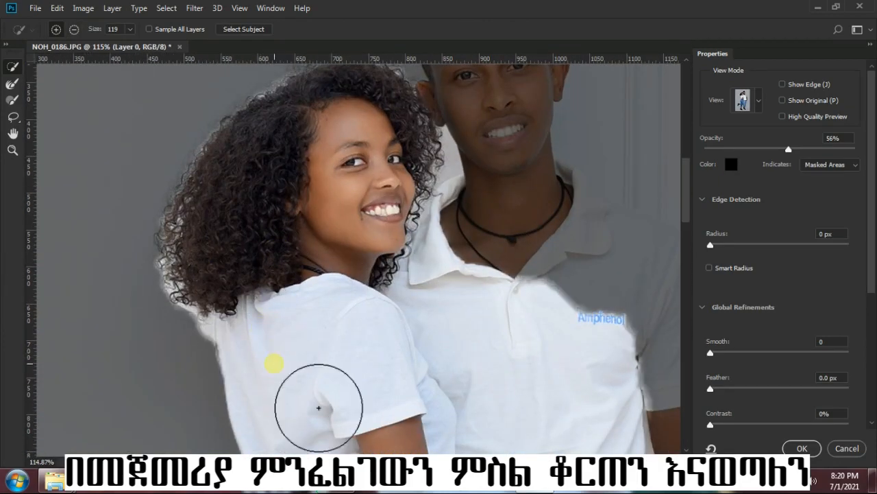
scroll(460, 231, "up", 4)
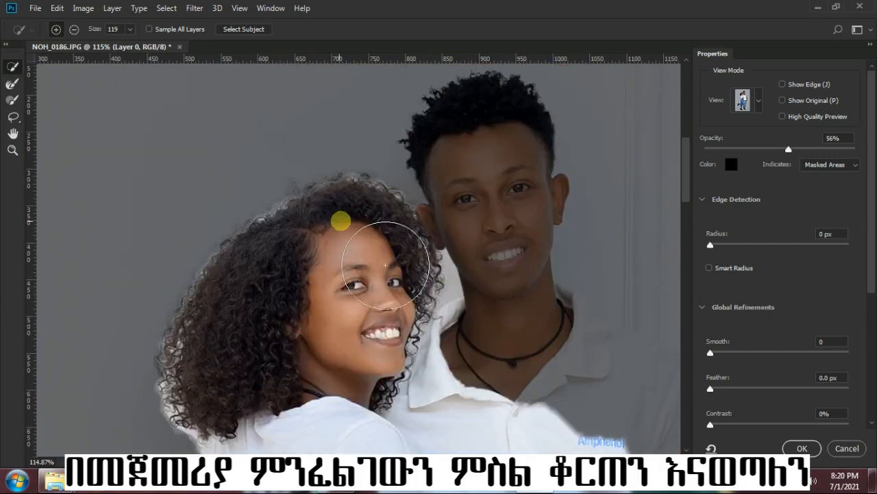
- Add the man's head, neck, shoulder and shirt sleeve to the selection
mouse_move(387, 264)
left_mouse_down()
mouse_move(368, 292)
mouse_move(358, 268)
mouse_move(375, 309)
mouse_move(540, 406)
mouse_move(484, 425)
left_mouse_up()
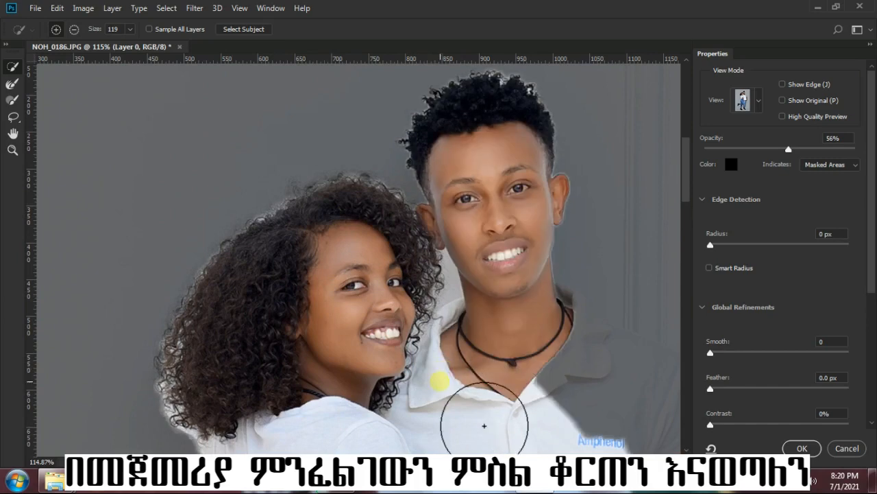
scroll(525, 244, "down", 2)
mouse_move(553, 194)
left_mouse_down()
mouse_move(525, 242)
mouse_move(563, 274)
mouse_move(585, 313)
mouse_move(591, 288)
mouse_move(581, 303)
mouse_move(512, 306)
mouse_move(629, 326)
left_mouse_up()
left_click_drag(584, 281, 662, 341)
scroll(392, 217, "down", 3)
scroll(392, 218, "down", 3)
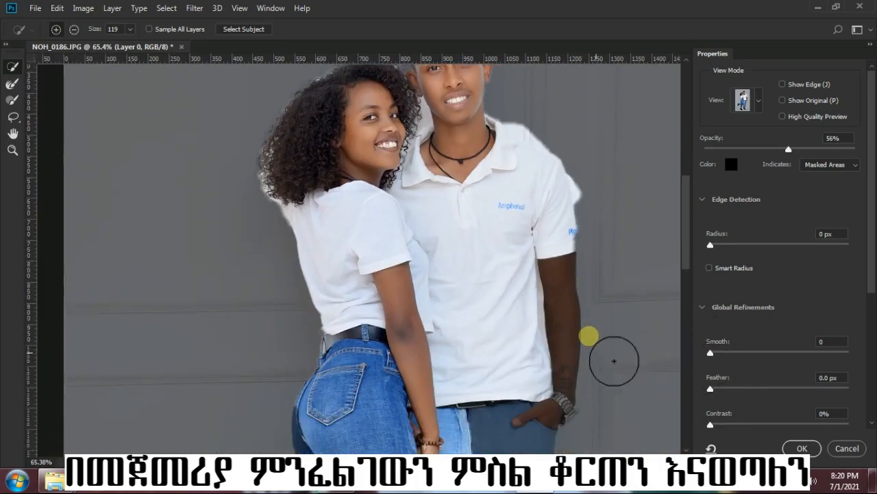
- Add the man's forearm, hand and upper jeans and the woman's rear thigh to the selection
left_click_drag(547, 270, 539, 329)
scroll(537, 328, "down", 2)
left_click_drag(523, 241, 475, 386)
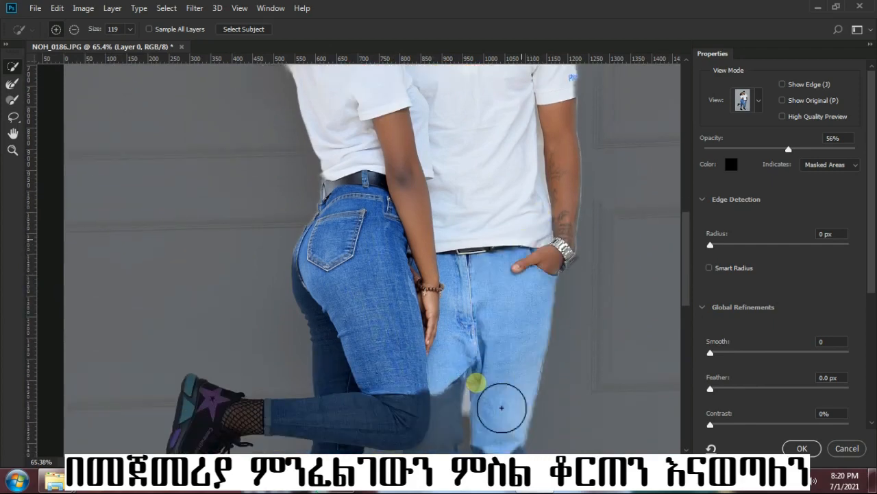
scroll(473, 381, "down", 2)
mouse_move(364, 133)
left_mouse_down()
mouse_move(338, 226)
mouse_move(359, 299)
left_mouse_up()
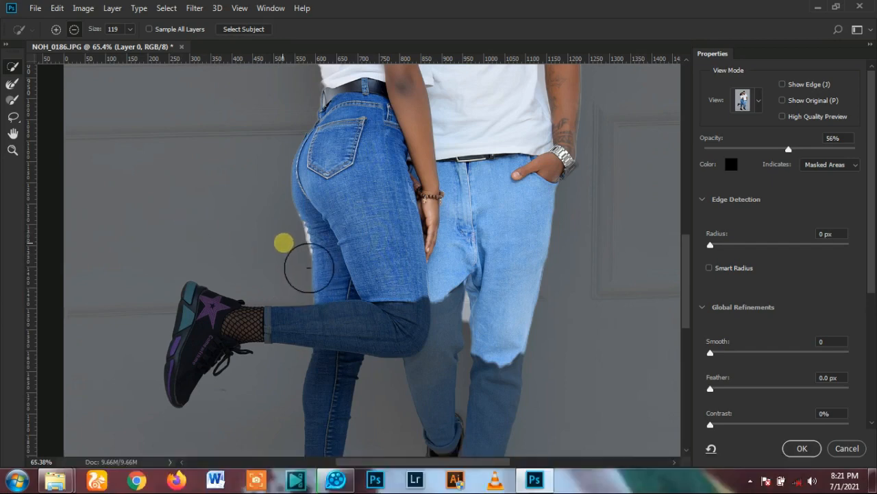
- Reduce the selection brush size and add the woman's raised lower leg to the selection
scroll(491, 168, "down", 3)
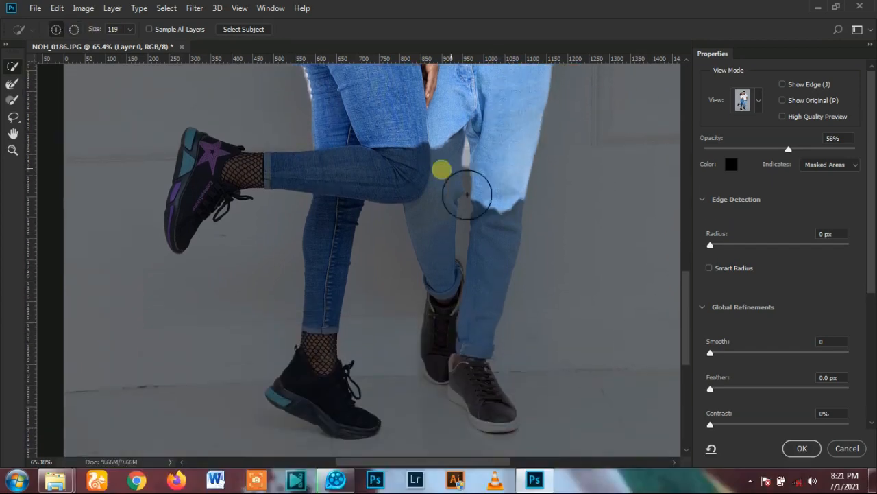
key("bracketleft")
key("bracketleft")
key("bracketleft")
left_click_drag(401, 142, 217, 152)
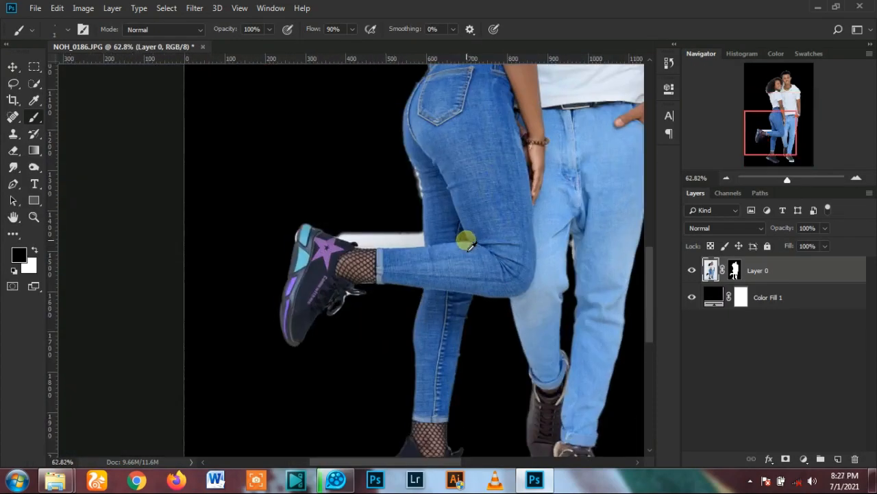
- Paint black on the Layer 0 mask to hide the white background strip above the woman's raised leg
scroll(456, 239, "up", 2)
scroll(387, 313, "up", 6)
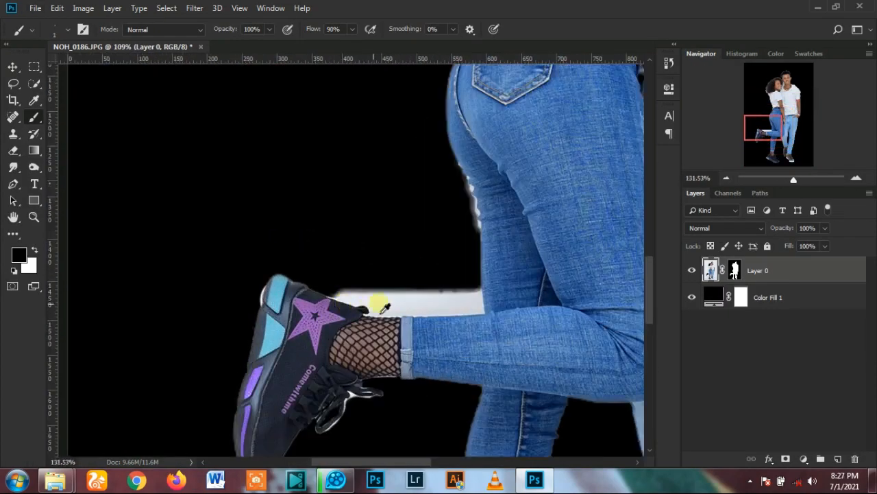
scroll(143, 248, "down", 2)
scroll(143, 248, "up", 2)
mouse_move(274, 298)
left_mouse_down()
mouse_move(323, 324)
mouse_move(241, 296)
left_mouse_up()
mouse_move(210, 267)
left_mouse_down()
mouse_move(192, 265)
mouse_move(246, 273)
left_mouse_up()
scroll(419, 281, "up", 2)
mouse_move(419, 279)
left_mouse_down()
mouse_move(261, 293)
mouse_move(342, 290)
left_mouse_up()
- Mask out the leftover background in the corner between the thigh and raised leg with a 22 px brush
right_click(425, 282, "alt")
scroll(427, 300, "up", 5)
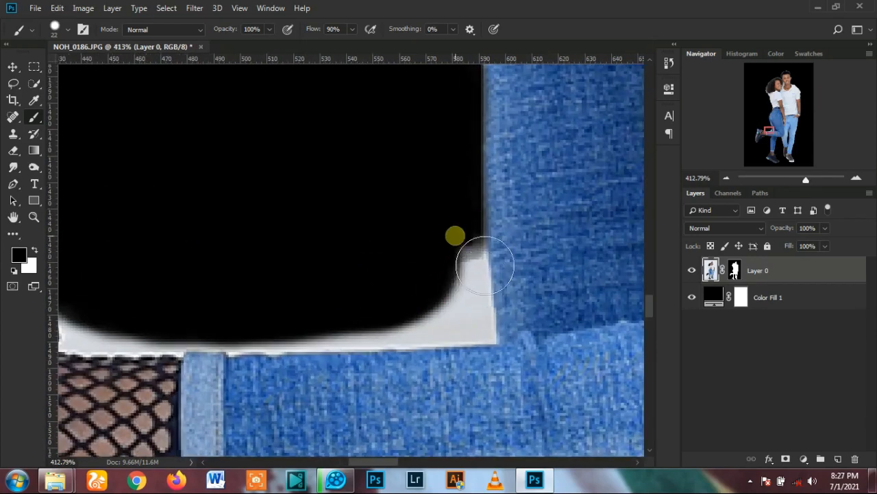
mouse_move(455, 235)
left_mouse_down()
mouse_move(447, 293)
mouse_move(384, 306)
left_mouse_up()
right_click(384, 306)
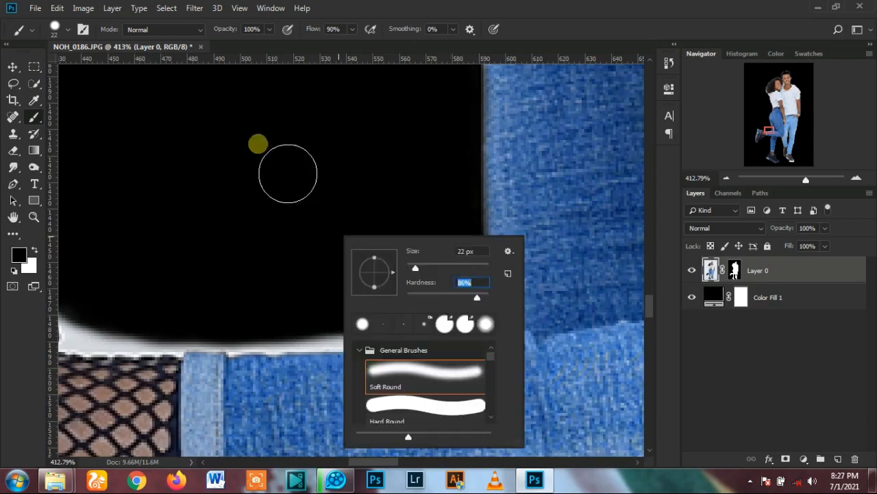
key("Return")
left_click_drag(284, 339, 441, 319)
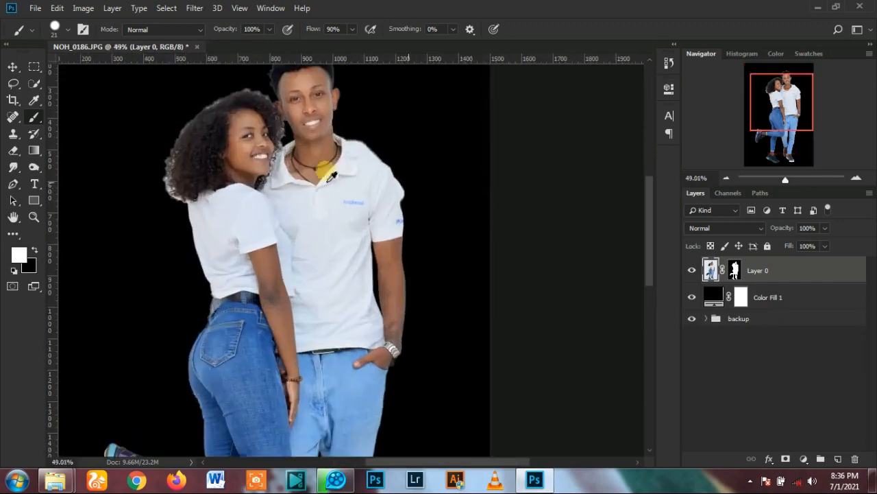
- Display the Layer 0 mask and darken the edge along the man's shoulder and sleeve with the Burn tool, range Shadows, exposure 32%
scroll(330, 171, "up", 10)
left_click(737, 268, "alt")
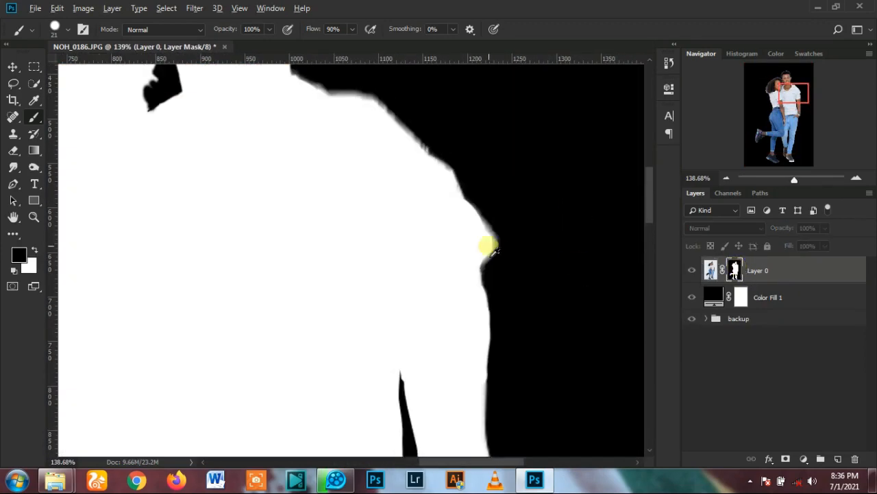
scroll(490, 250, "down", 8)
scroll(425, 178, "up", 4)
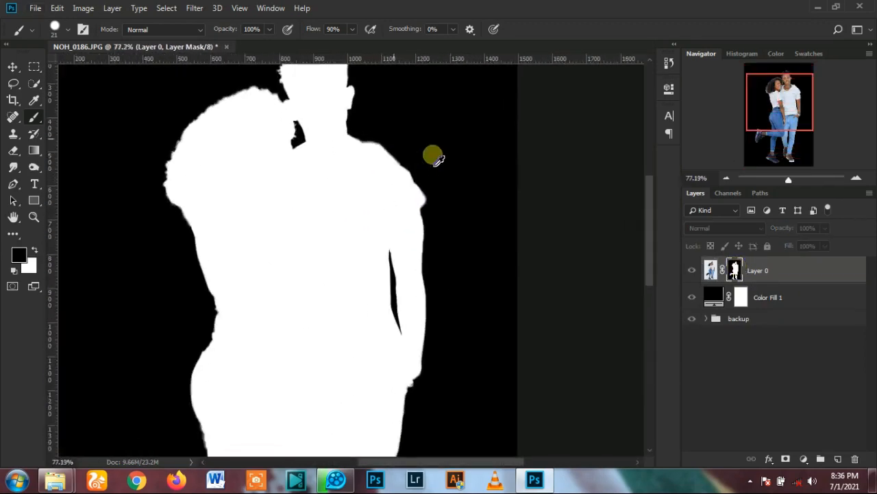
scroll(438, 165, "up", 4)
left_click(31, 169)
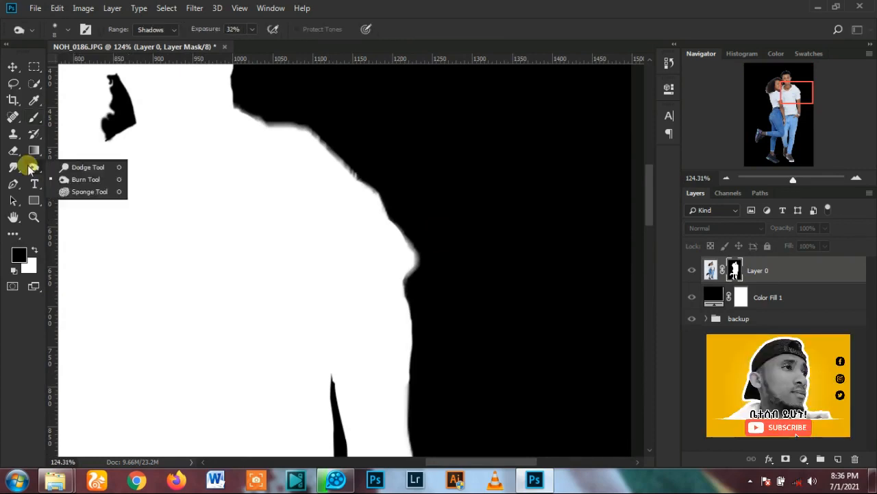
left_click(63, 180)
left_click_drag(412, 164, 428, 167)
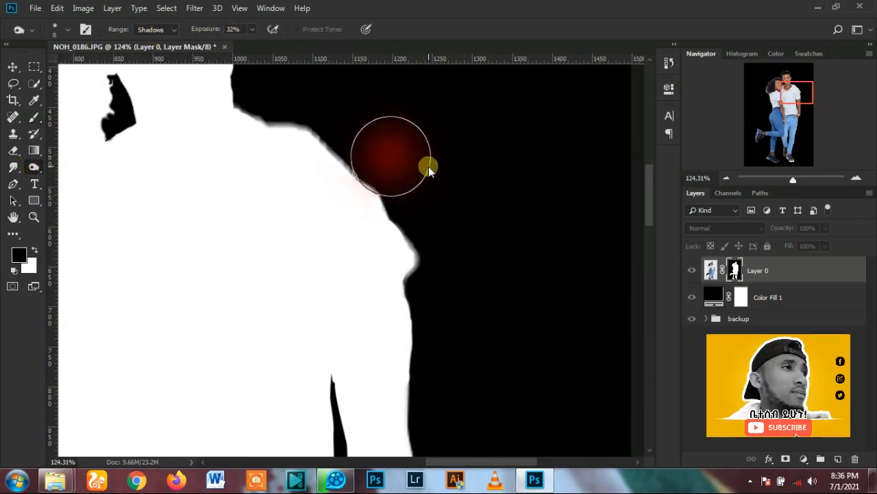
mouse_move(315, 141)
left_mouse_down()
mouse_move(364, 178)
mouse_move(339, 151)
mouse_move(428, 259)
mouse_move(419, 233)
mouse_move(425, 322)
left_mouse_up()
- Burn the mask edge from the man's neck down over his shoulder with a size 51 brush
scroll(255, 199, "up", 2)
scroll(247, 172, "up", 5)
left_click_drag(301, 165, 277, 166)
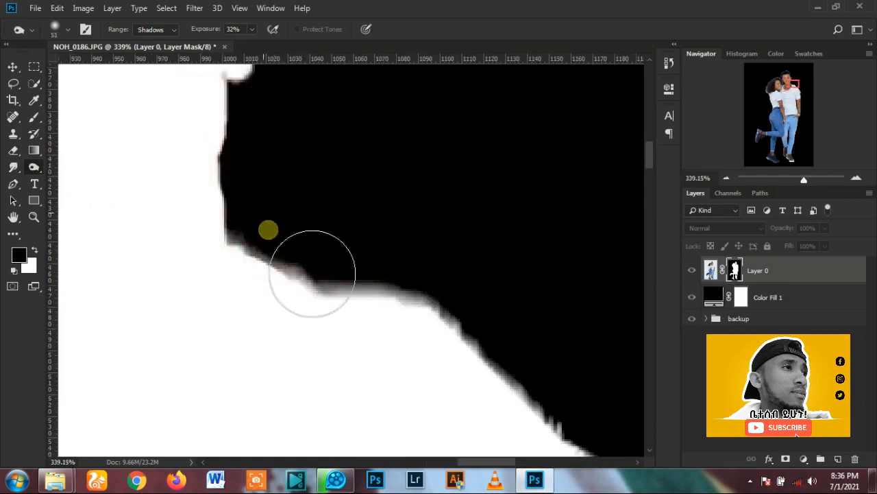
mouse_move(268, 229)
left_mouse_down()
mouse_move(349, 265)
mouse_move(319, 270)
mouse_move(523, 353)
left_mouse_up()
scroll(385, 275, "down", 5)
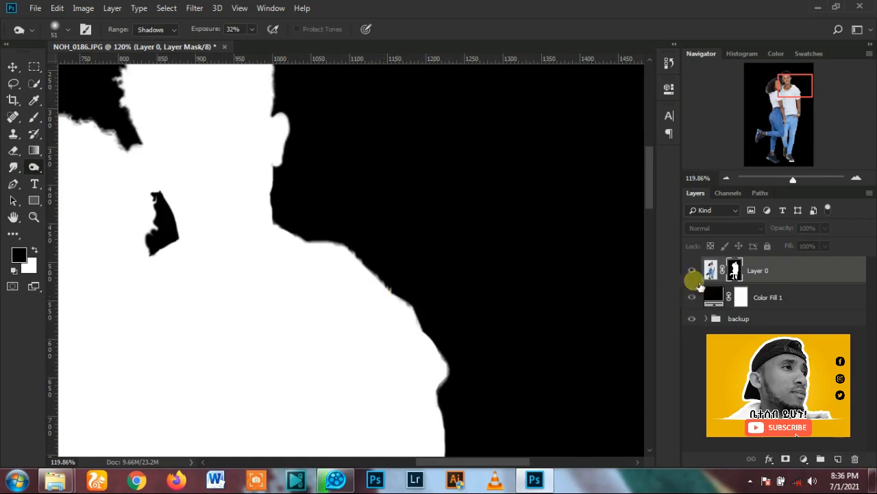
- Switch from the mask display back to the image and burn the mask further along the man's shoulder edge
left_click(738, 273, "alt")
scroll(434, 349, "up", 5)
left_click_drag(371, 224, 425, 270)
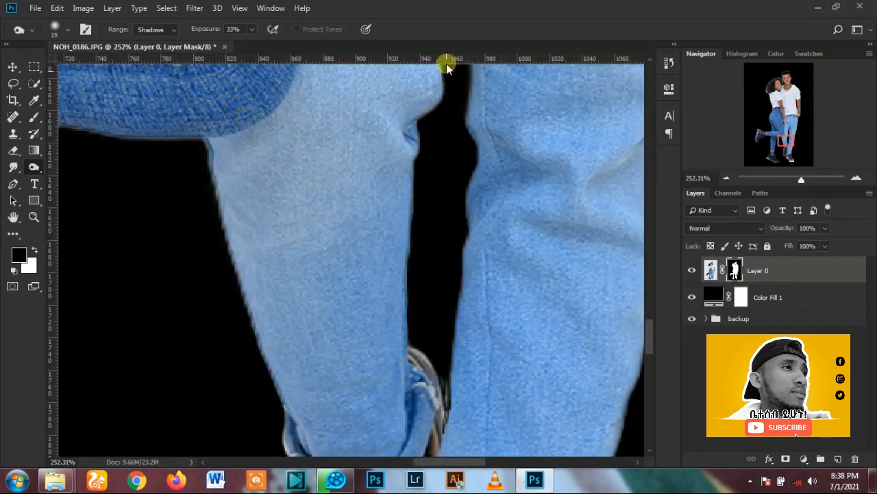
- Check the cutout edges in the gap between the man's legs and around the woman's standing leg
scroll(447, 67, "up", 2)
scroll(473, 179, "up", 5)
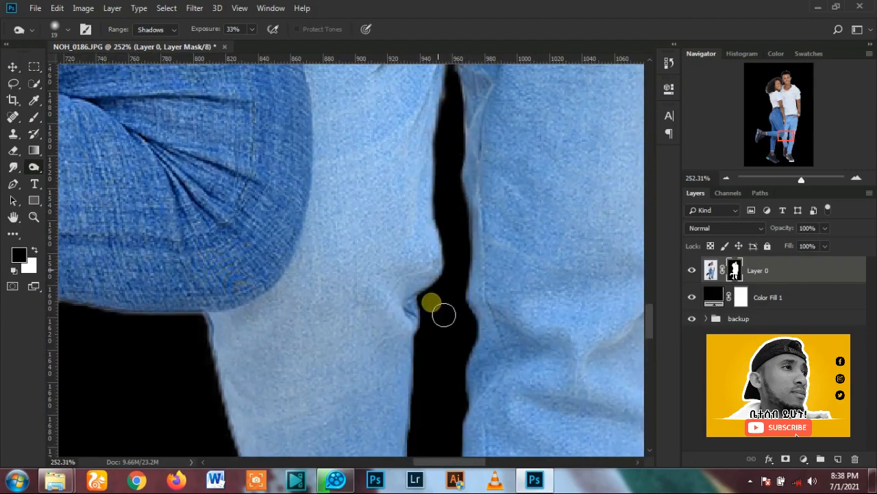
scroll(473, 217, "up", 2)
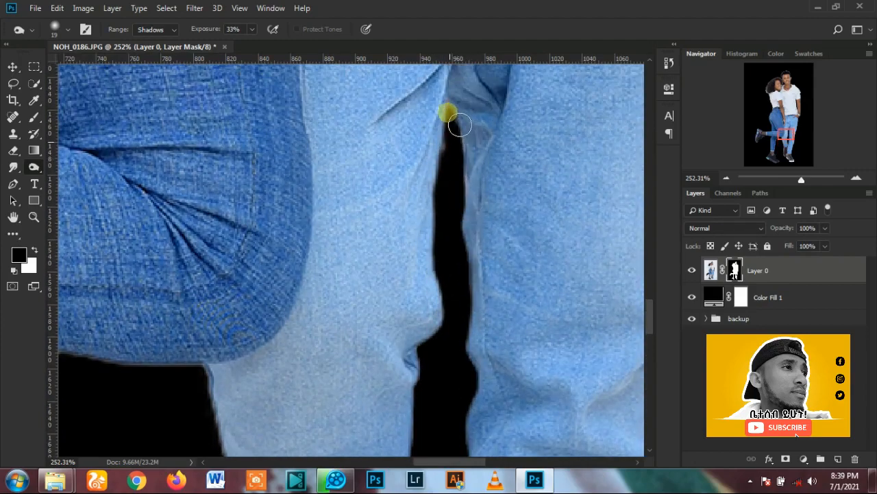
scroll(443, 265, "down", 5)
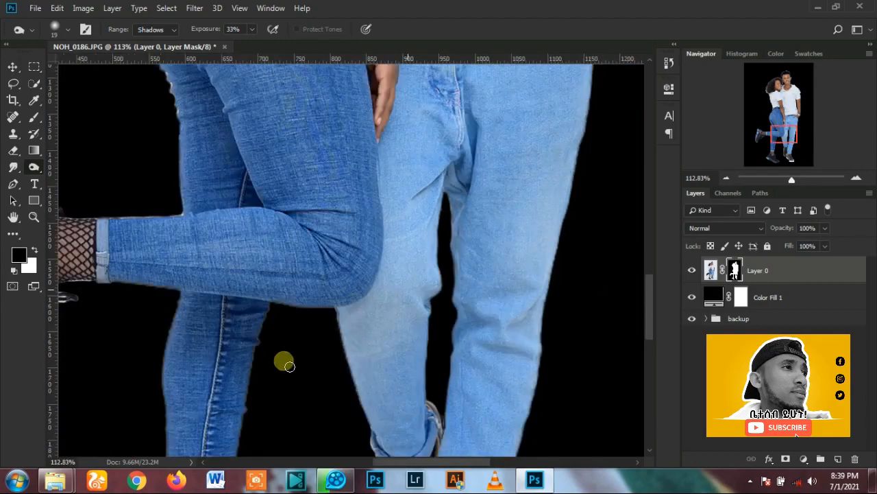
scroll(284, 363, "up", 4)
scroll(432, 288, "down", 4)
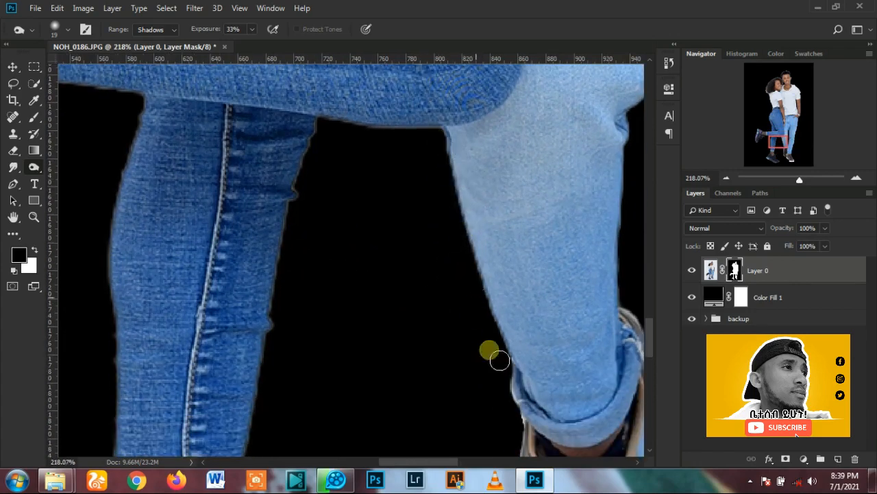
- Burn the mask edges between the woman's standing leg and the man's leg with a size 46 brush
key("bracketright")
key("bracketright")
key("bracketright")
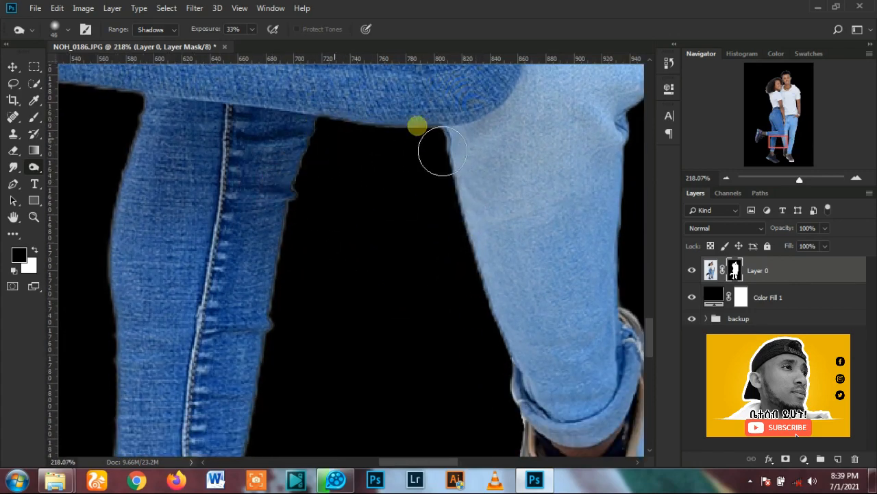
scroll(377, 147, "down", 4)
scroll(296, 308, "down", 2)
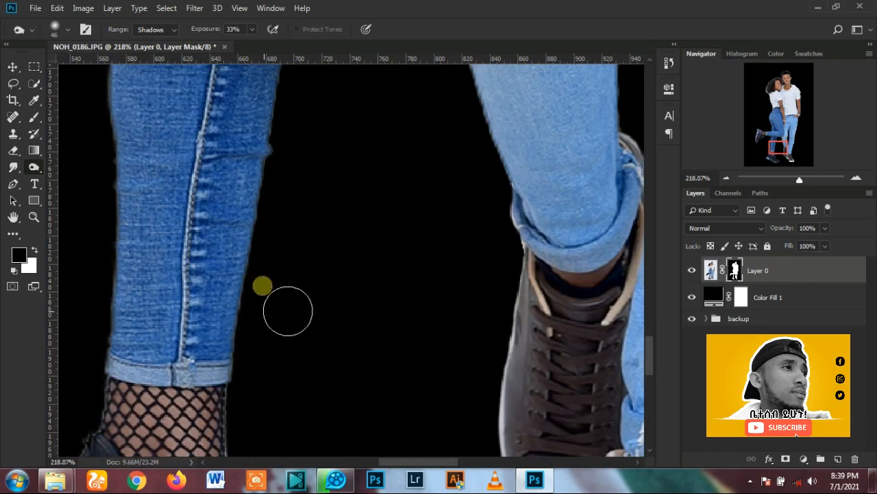
scroll(288, 310, "down", 2)
scroll(265, 333, "up", 3)
- Burn the mask around the ankle, upper laces and hanging lace loop of the woman's standing shoe
right_click(310, 373)
key("Escape")
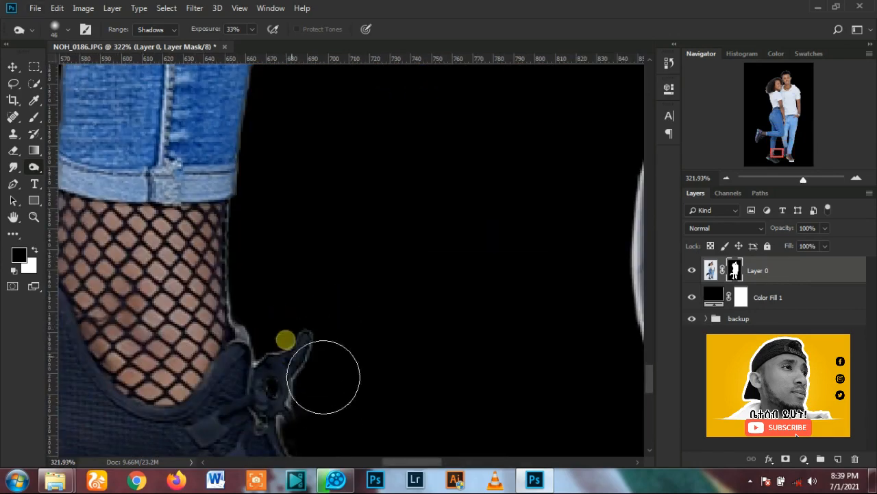
scroll(357, 387, "down", 2)
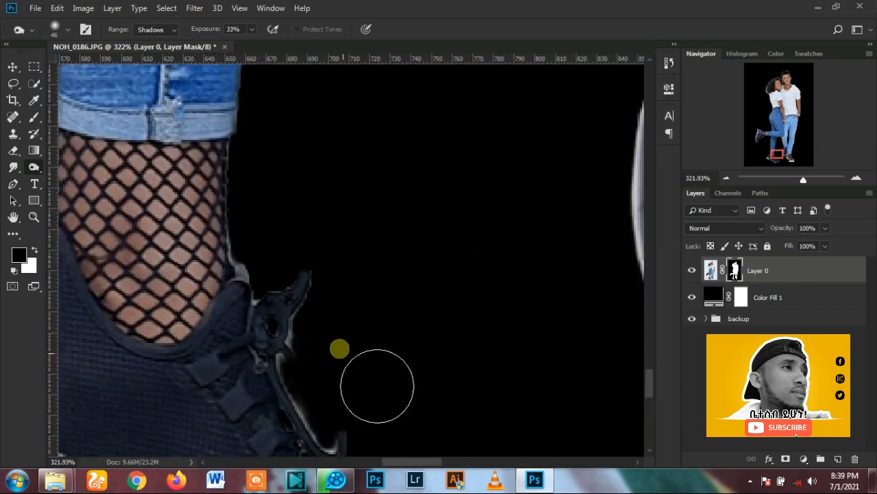
scroll(377, 386, "down", 2)
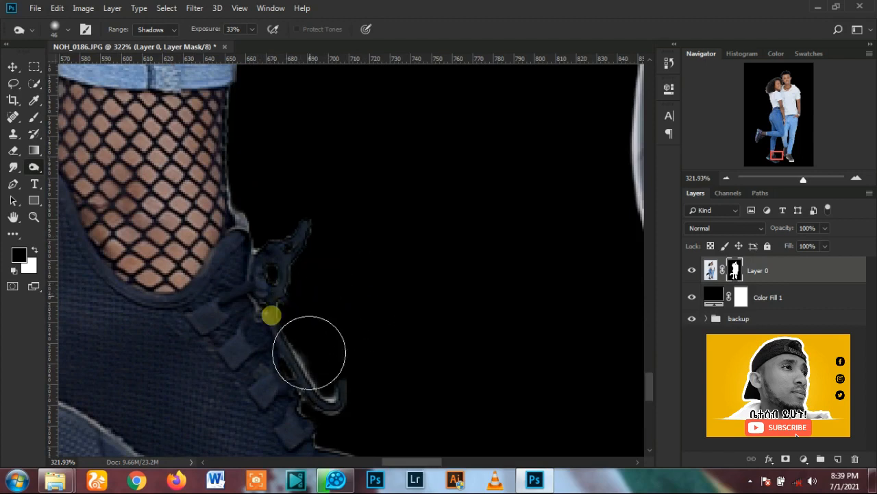
scroll(309, 352, "down", 2)
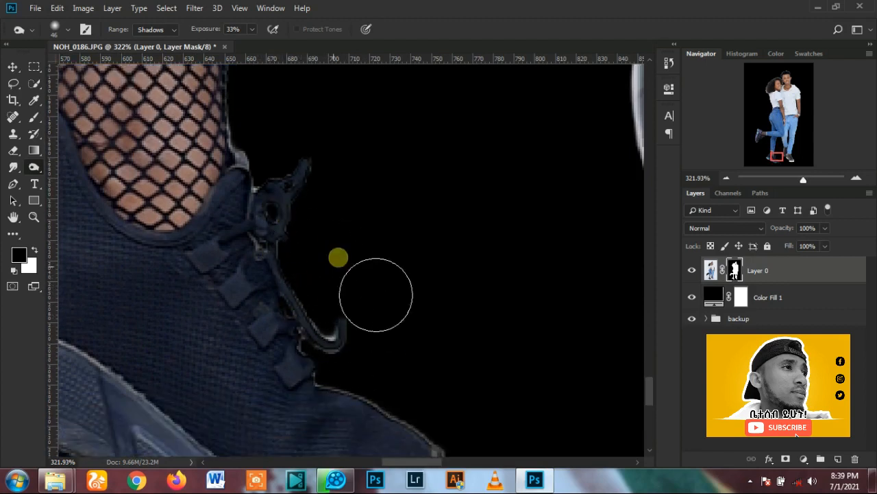
- Burn the mask around the lace loop with a size 20 brush and over the shoe's toe with size 42
key("bracketleft")
key("bracketleft")
key("bracketleft")
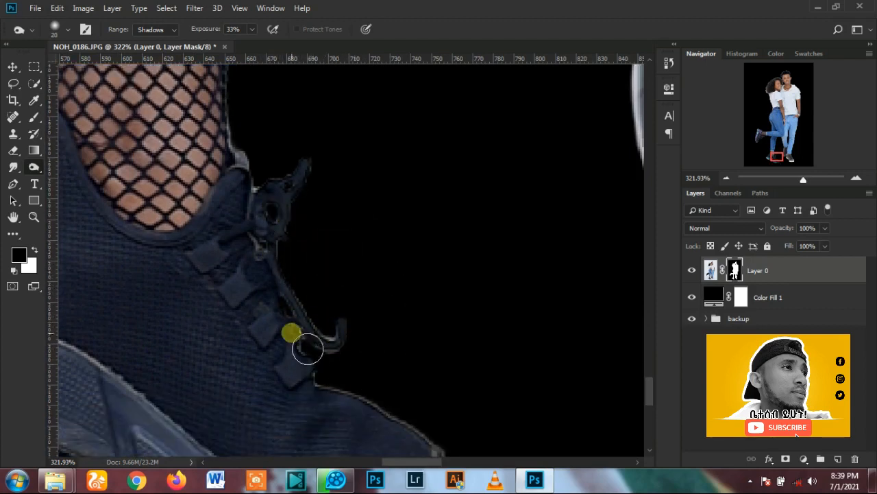
scroll(347, 361, "down", 3)
mouse_move(363, 253)
left_mouse_down()
mouse_move(457, 303)
mouse_move(333, 245)
mouse_move(424, 325)
left_mouse_up()
scroll(439, 356, "down", 2)
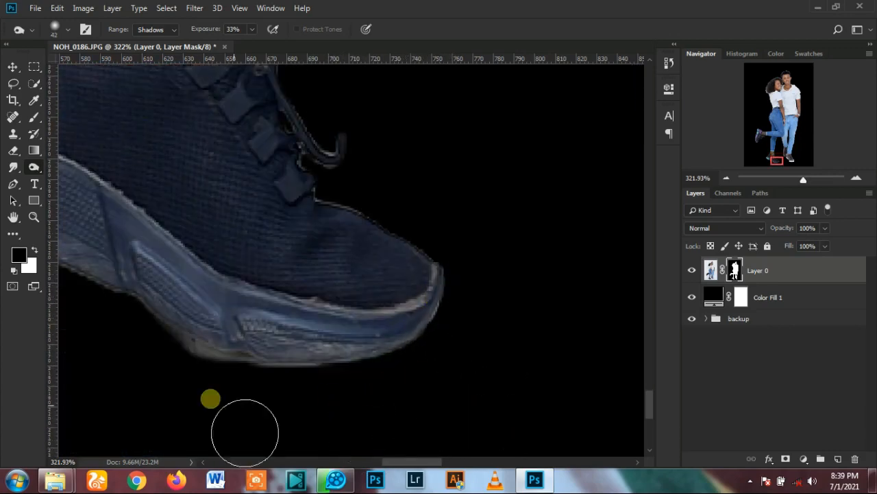
- Burn the mask edge along the sole and heel of the standing shoe and up the back of the leg
scroll(509, 314, "down", 6)
scroll(255, 310, "up", 5)
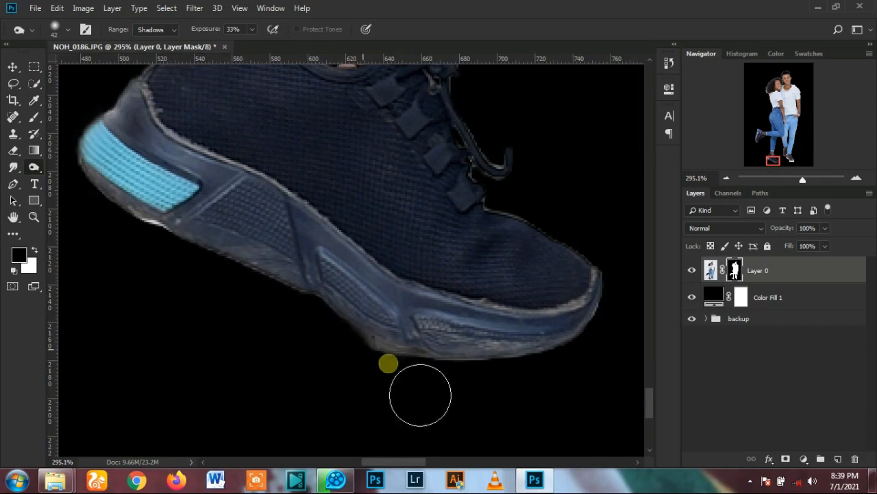
scroll(488, 359, "down", 4)
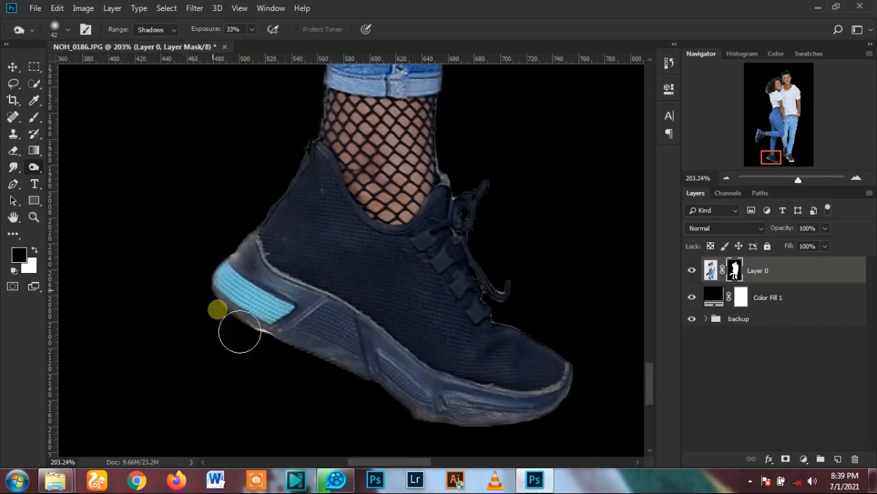
scroll(338, 173, "up", 2)
scroll(316, 165, "up", 6)
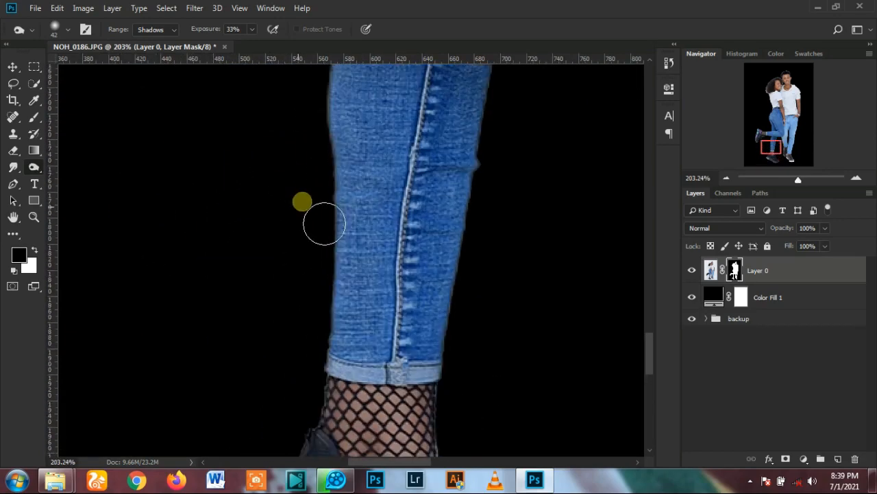
- Burn away the white fringe on the raised shoe's lace loop with a size 7 brush, range Highlights, exposure 100%
scroll(337, 168, "up", 5)
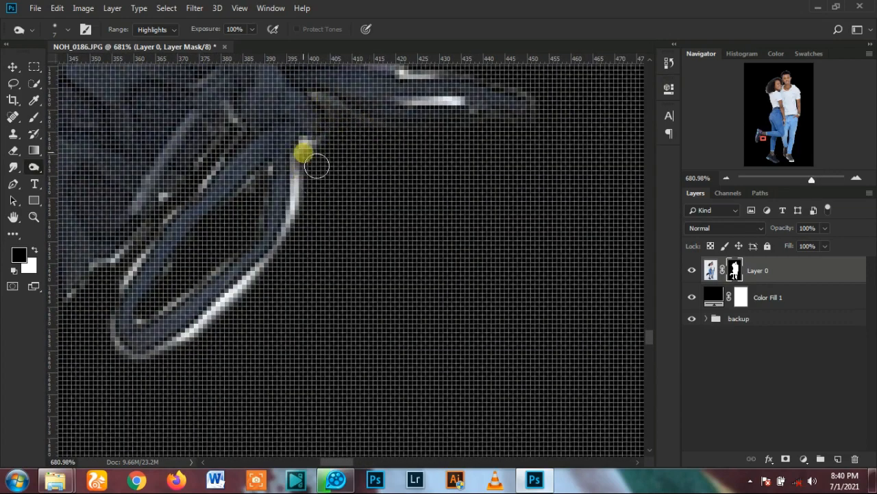
mouse_move(180, 406)
left_mouse_down()
mouse_move(201, 357)
mouse_move(268, 299)
mouse_move(260, 301)
mouse_move(263, 281)
left_mouse_up()
scroll(316, 186, "down", 5)
scroll(264, 284, "up", 4)
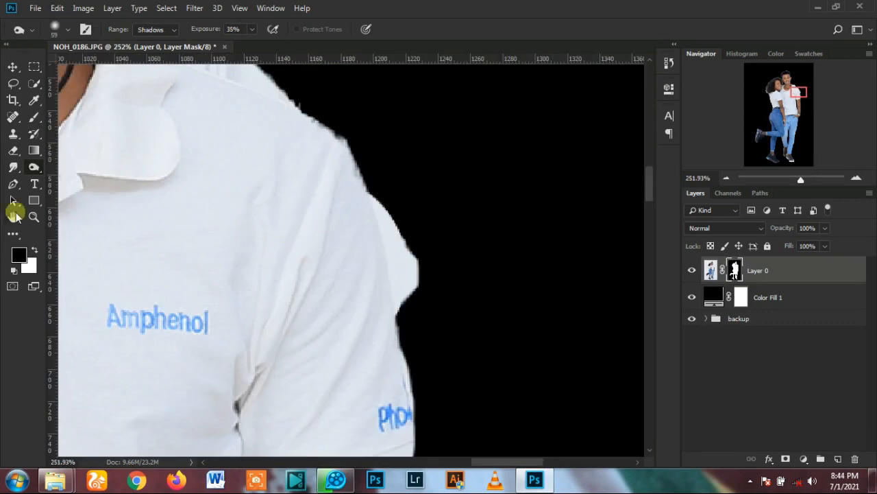
- Outline the leftover background bump beside the man's sleeve with the Pen tool and turn the path into a selection
left_click(14, 185)
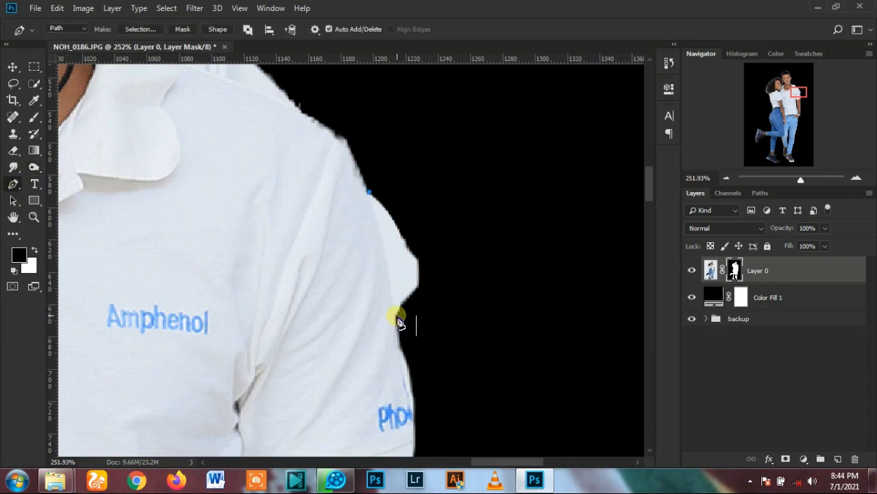
left_click(370, 198)
right_click(390, 209)
left_click(411, 262)
left_click(505, 115)
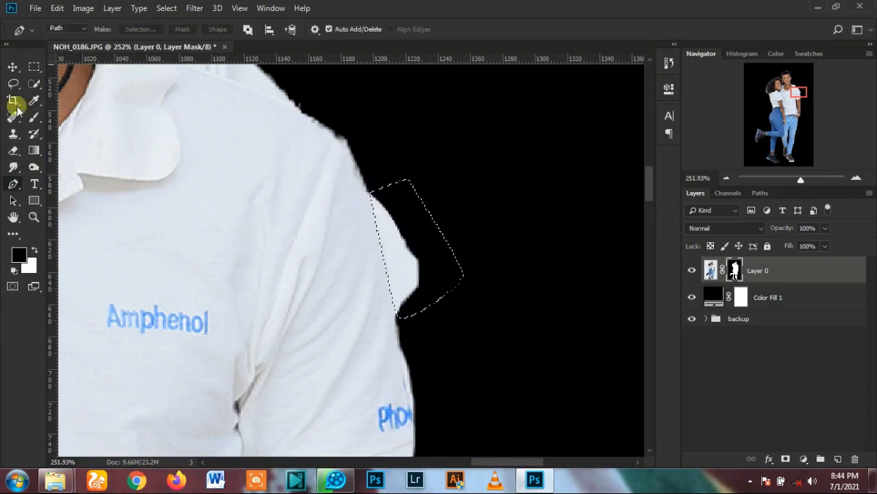
- Burn the selected bump out of the mask with range Highlights and exposure 100%, deselect, and return the range to Shadows
left_click(34, 167)
left_click(152, 29)
left_click(170, 58)
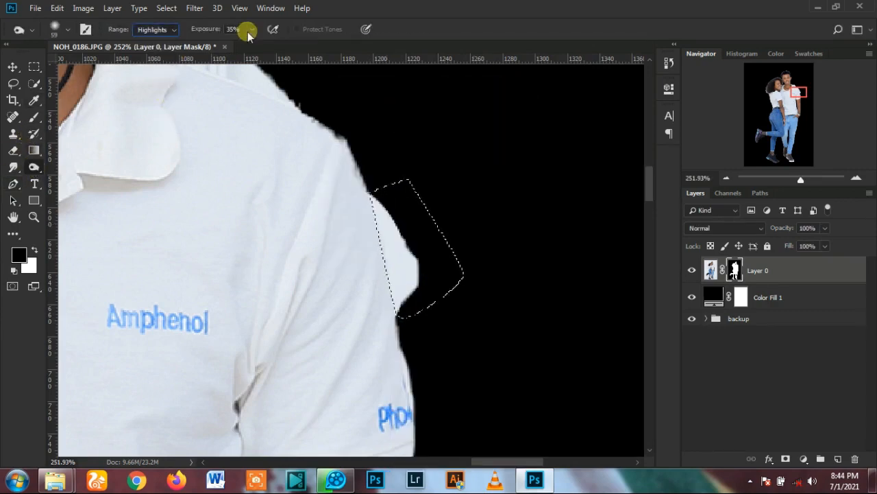
left_click(251, 28)
left_click_drag(253, 46, 294, 46)
mouse_move(392, 206)
left_mouse_down()
mouse_move(431, 245)
mouse_move(421, 290)
mouse_move(509, 352)
mouse_move(466, 331)
mouse_move(463, 345)
mouse_move(431, 265)
mouse_move(490, 400)
left_mouse_up()
left_click(171, 31)
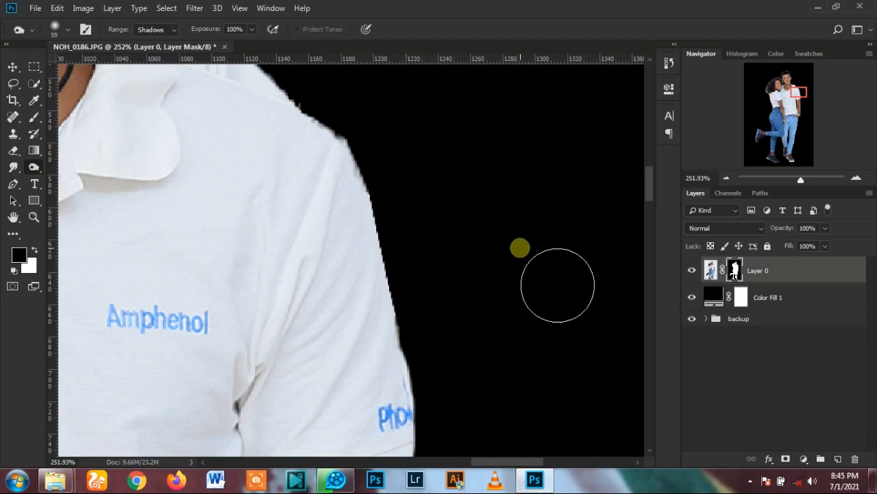
- Set the Burn exposure to 35% and clean the mask in the gap between the woman's hair and the man's neck with a size 23 brush
scroll(557, 284, "down", 5)
scroll(536, 261, "up", 6)
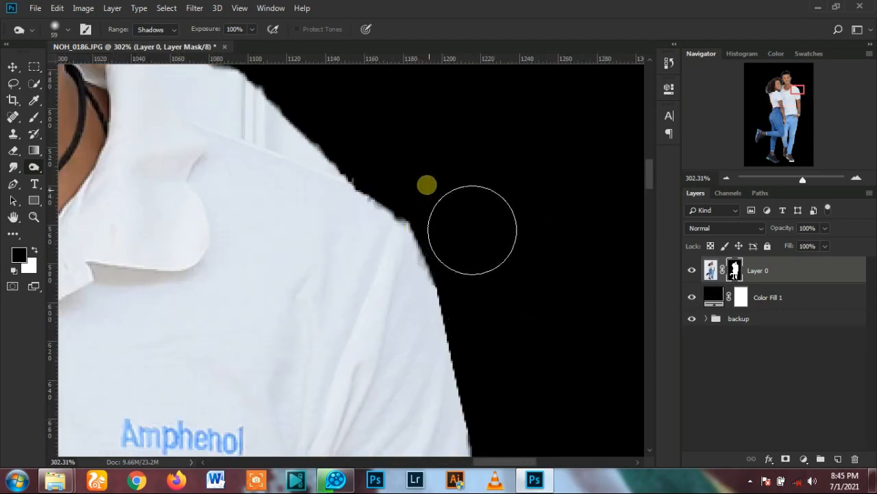
scroll(580, 248, "down", 6)
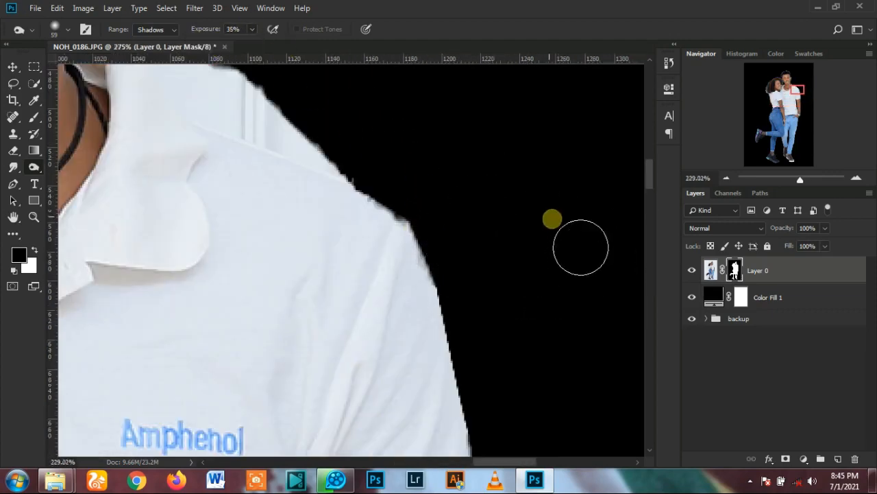
scroll(369, 170, "up", 6)
left_click_drag(423, 112, 392, 118)
scroll(405, 122, "down", 6)
scroll(285, 152, "up", 5)
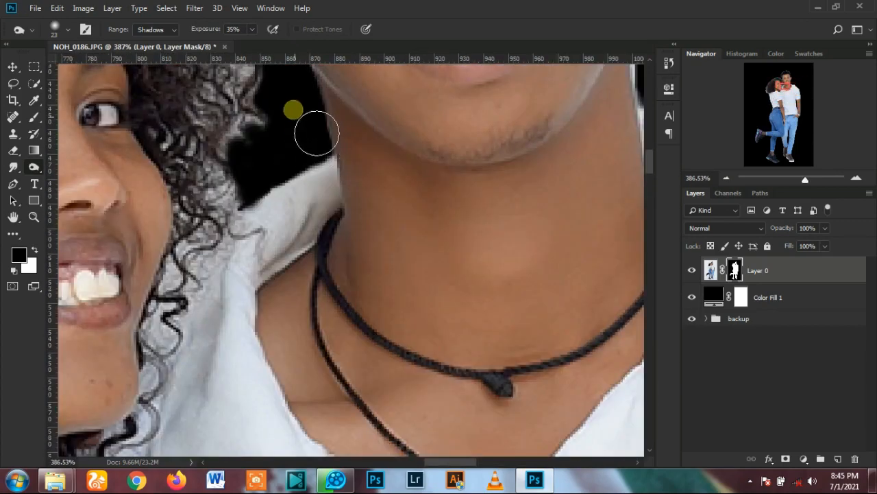
scroll(263, 234, "up", 4)
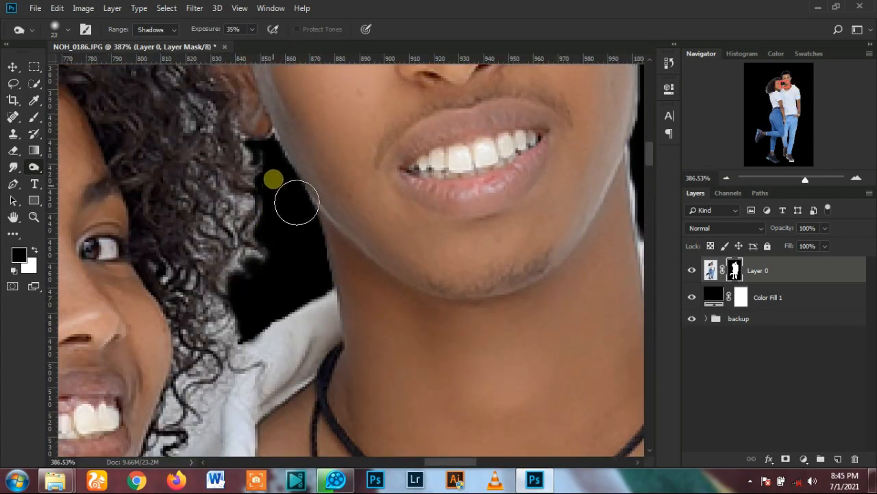
- Burn the mask edge around the man's ear and temple beside the woman's hair with a size 4 brush
scroll(311, 255, "down", 5)
scroll(253, 115, "up", 6)
mouse_move(242, 121)
left_mouse_down()
mouse_move(221, 128)
mouse_move(245, 141)
left_mouse_up()
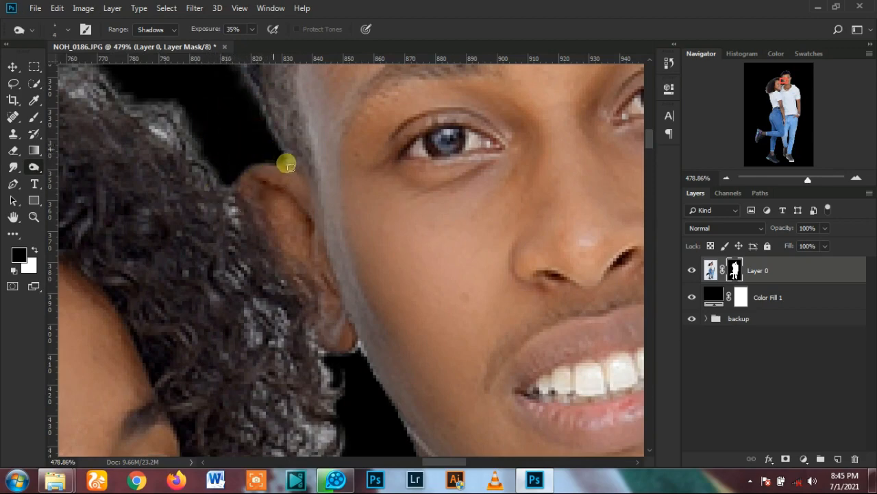
scroll(285, 157, "up", 3)
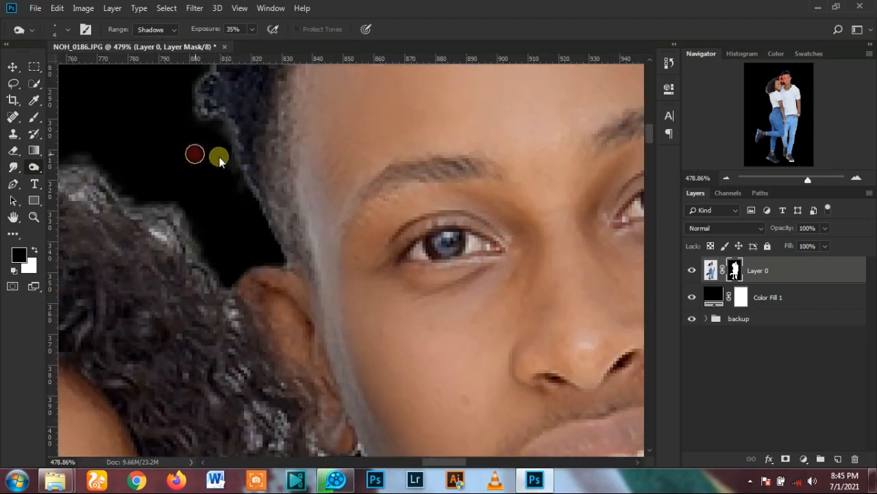
- Burn the mask edge around the outline of the man's hair with a size 24 brush
scroll(226, 179, "down", 3)
scroll(206, 199, "up", 2)
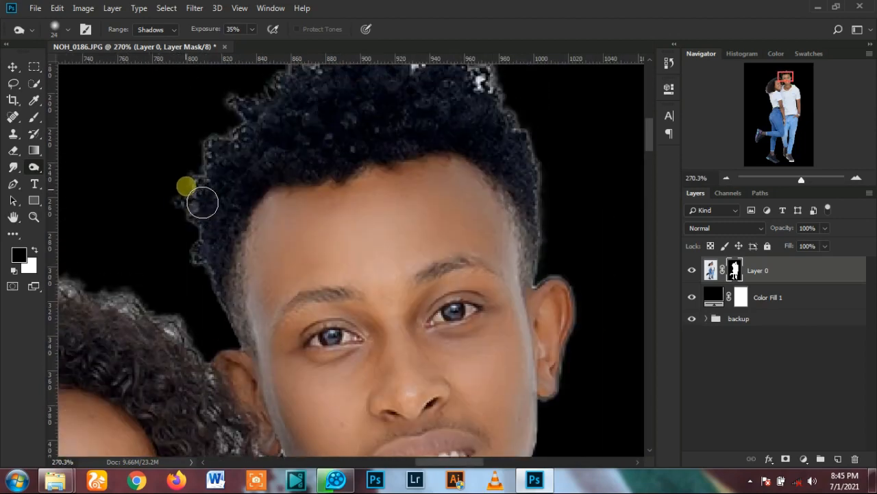
scroll(185, 246, "down", 2)
scroll(379, 167, "up", 3)
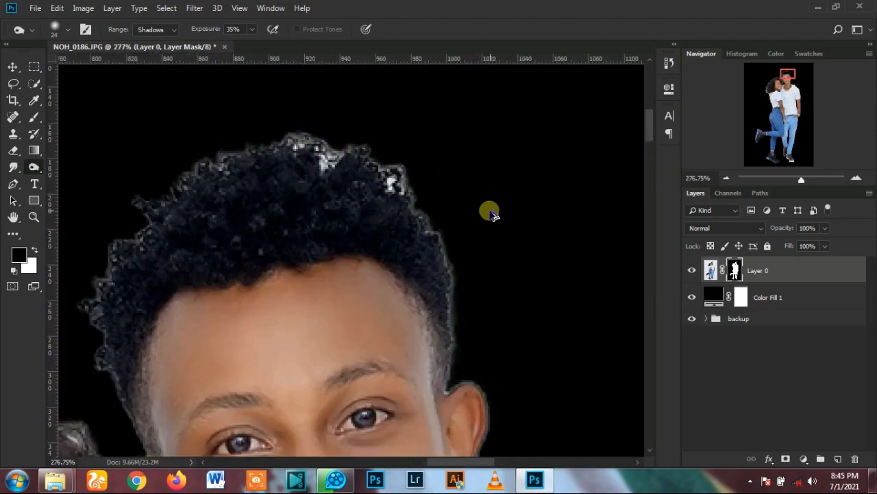
- Examine the cutout edges along the woman's hair and the back of her shirt, and around the couple's legs and shoes
scroll(488, 212, "down", 5)
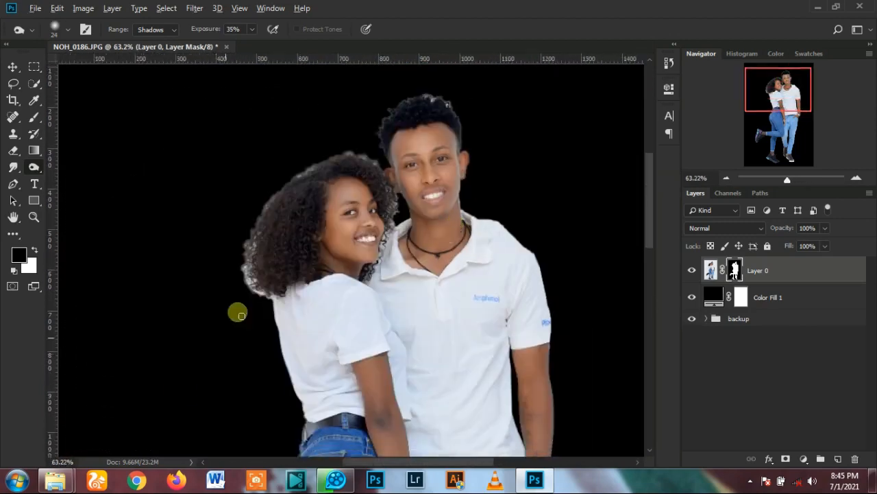
scroll(252, 302, "up", 5)
scroll(226, 322, "down", 5)
scroll(245, 352, "up", 3)
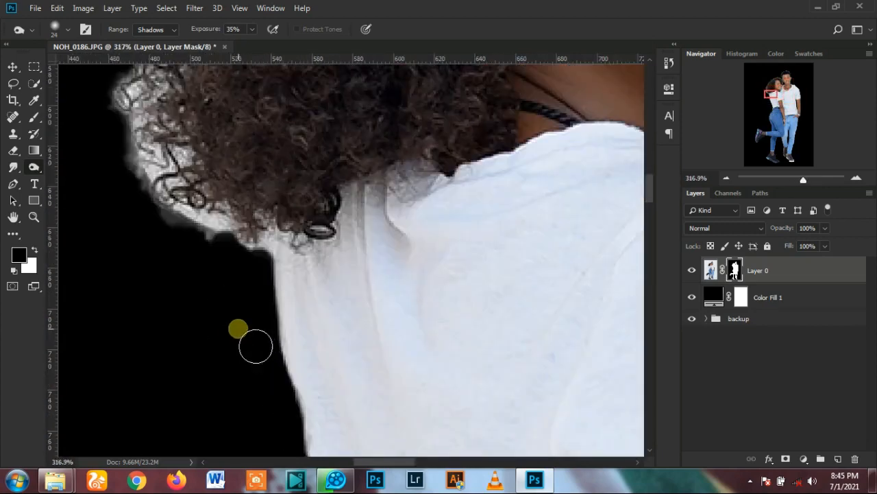
scroll(255, 347, "down", 5)
scroll(239, 327, "down", 10)
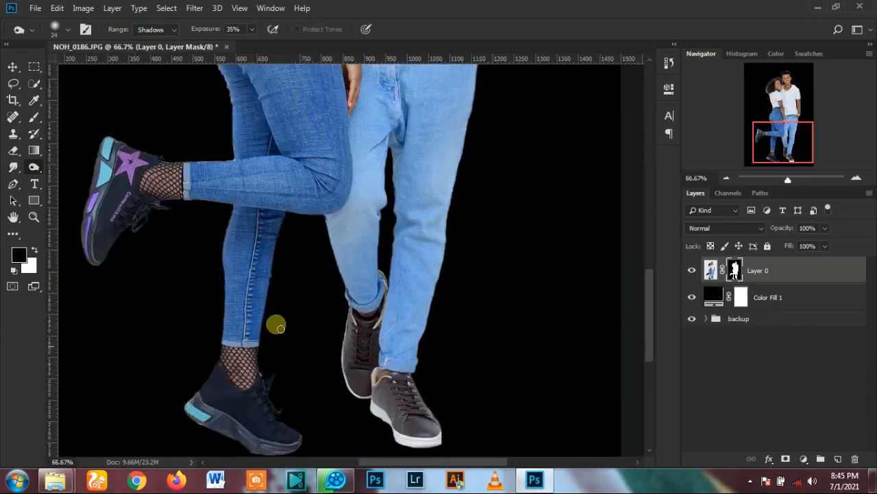
scroll(411, 360, "up", 3)
scroll(418, 364, "up", 5)
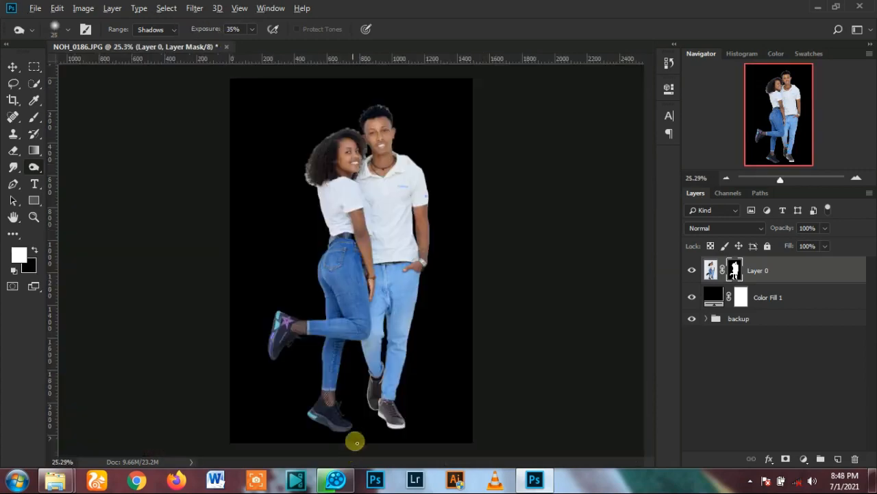
- Switch to the Smudge tool and smudge the mask edge beside the man's neck and collar with a 55 px brush at maximum hardness
scroll(352, 439, "up", 2)
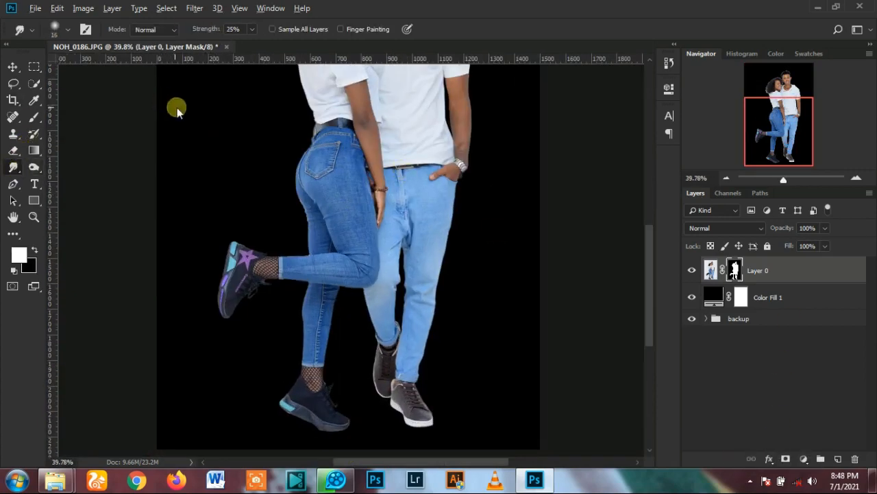
left_click_drag(177, 112, 215, 117)
scroll(491, 137, "up", 5)
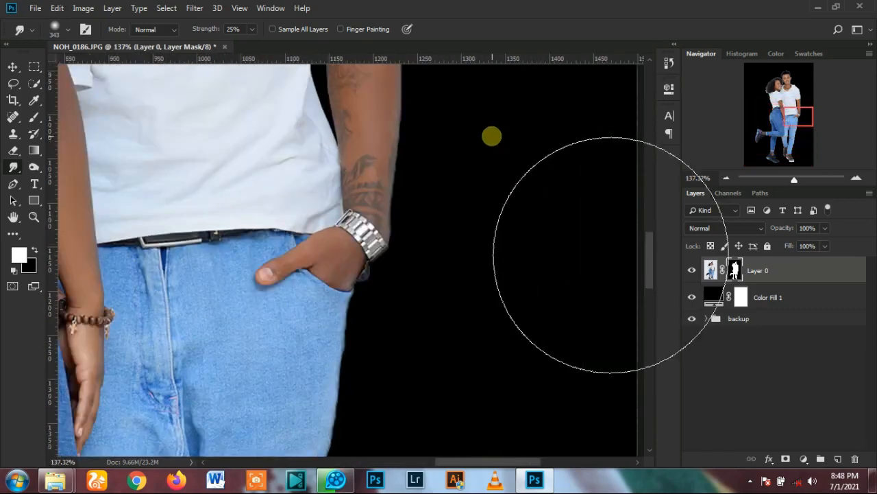
scroll(491, 137, "down", 4)
scroll(474, 178, "up", 5)
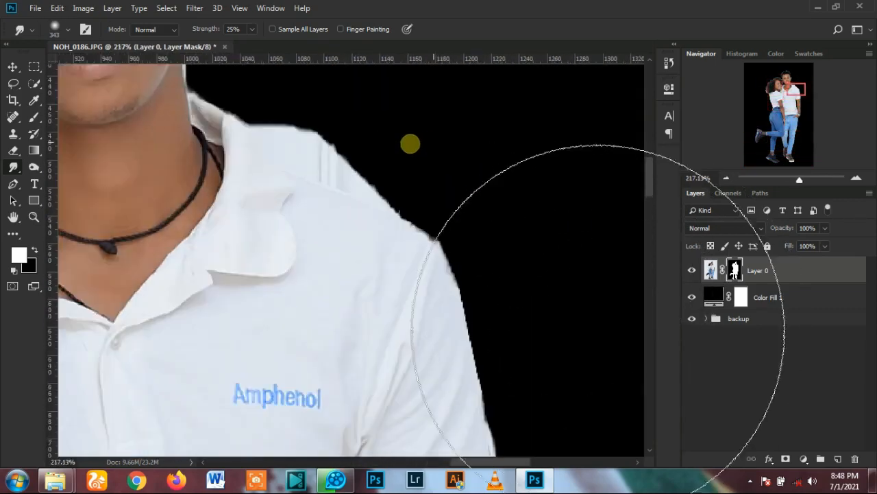
scroll(598, 331, "up", 3)
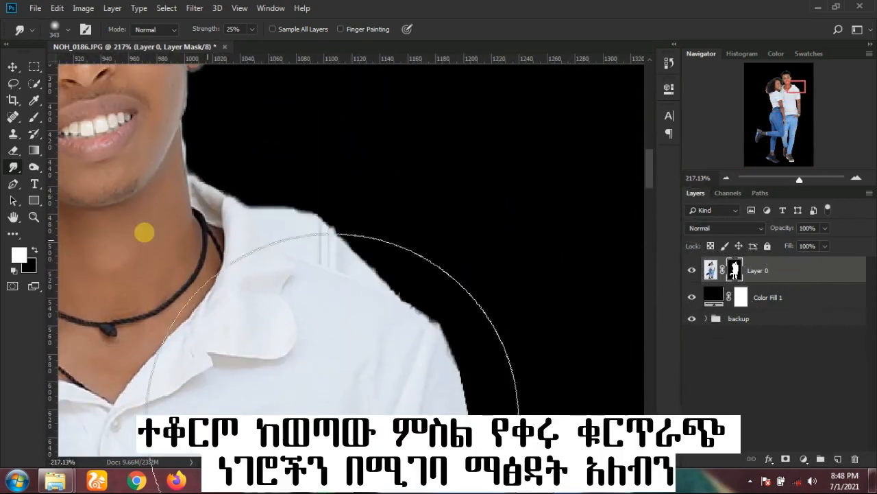
scroll(144, 231, "down", 2)
mouse_move(364, 224)
left_mouse_down()
mouse_move(292, 231)
mouse_move(256, 202)
left_mouse_up()
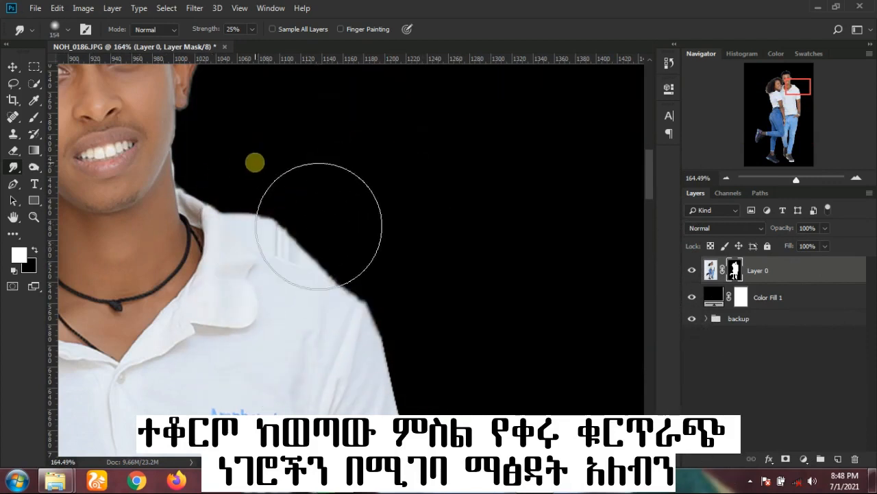
right_click(255, 162)
left_click_drag(420, 157, 321, 181)
scroll(196, 162, "up", 3)
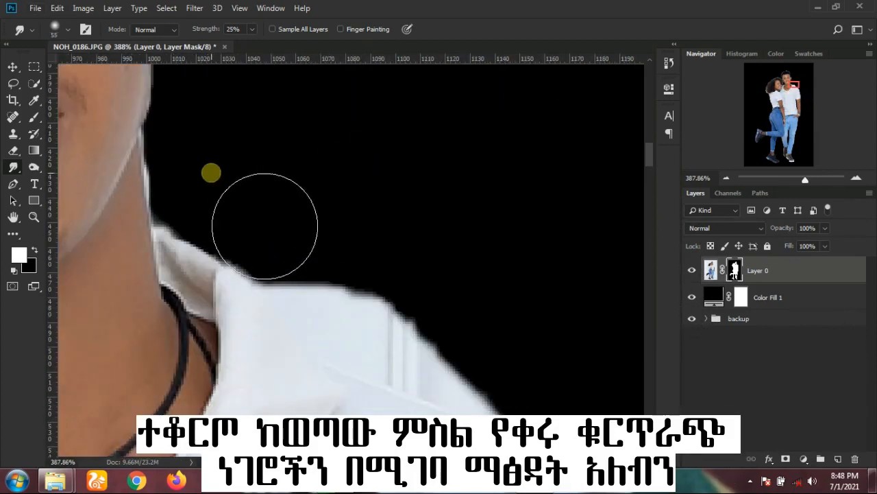
right_click(310, 163)
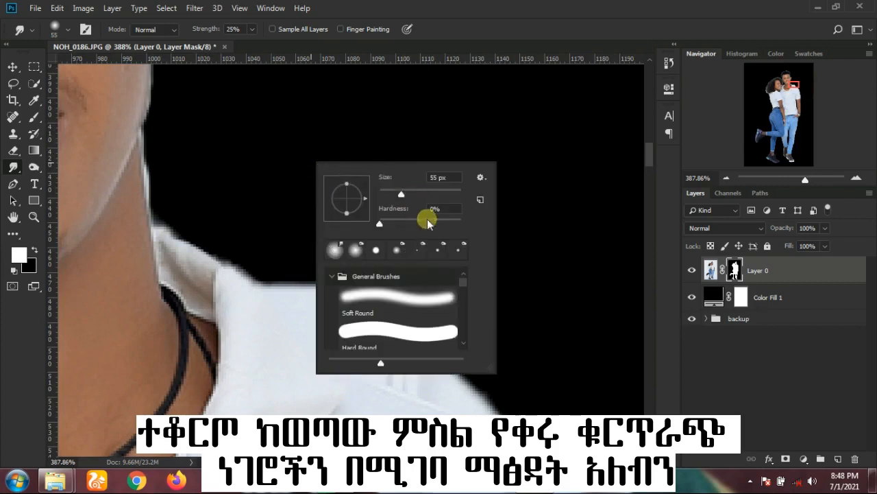
left_click_drag(427, 219, 490, 223)
left_click(237, 173)
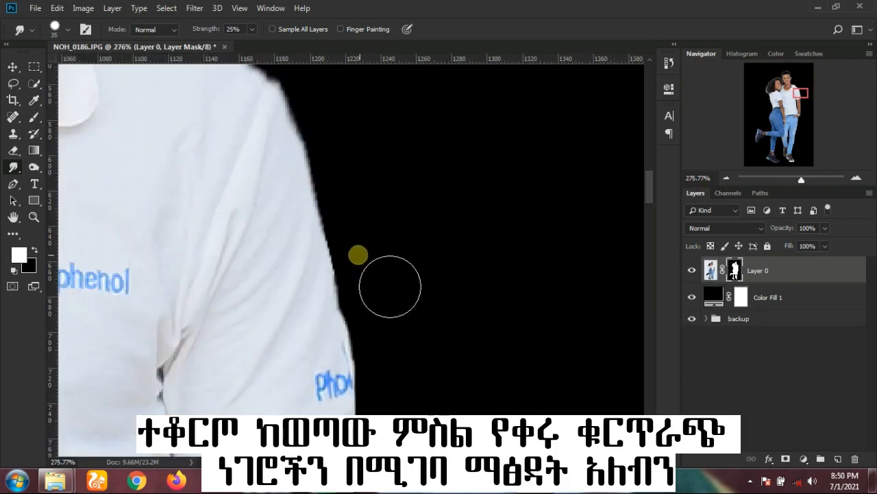
- Set the Smudge strength to 21% and smudge the mask edge along the man's bare forearm with a size 82 brush
scroll(389, 326, "down", 2)
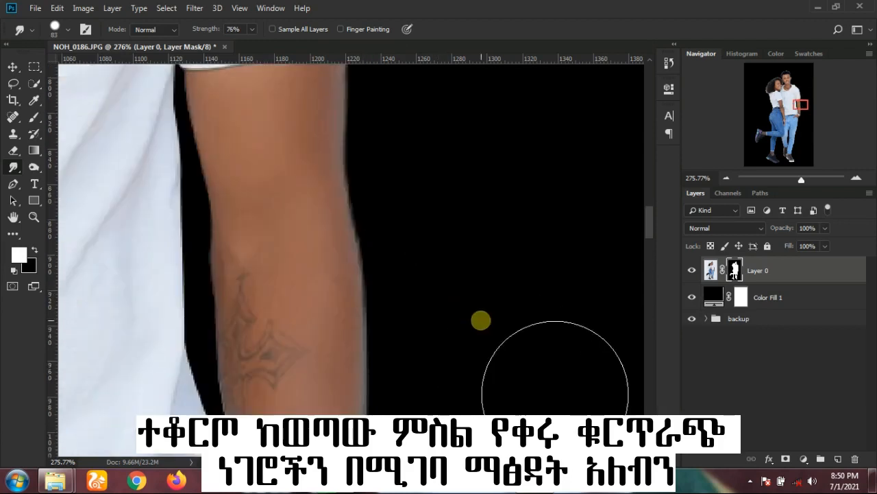
right_click(539, 293)
key("2")
key("1")
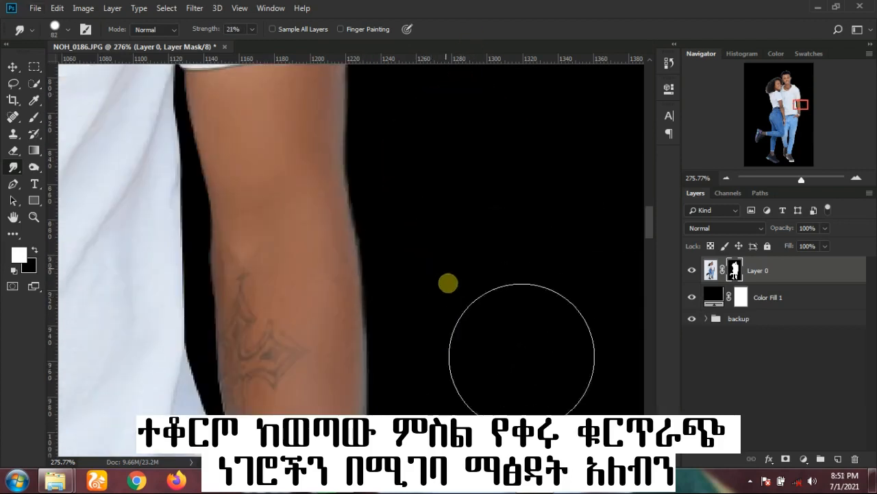
scroll(468, 357, "down", 3)
scroll(507, 333, "up", 2)
scroll(429, 336, "down", 1)
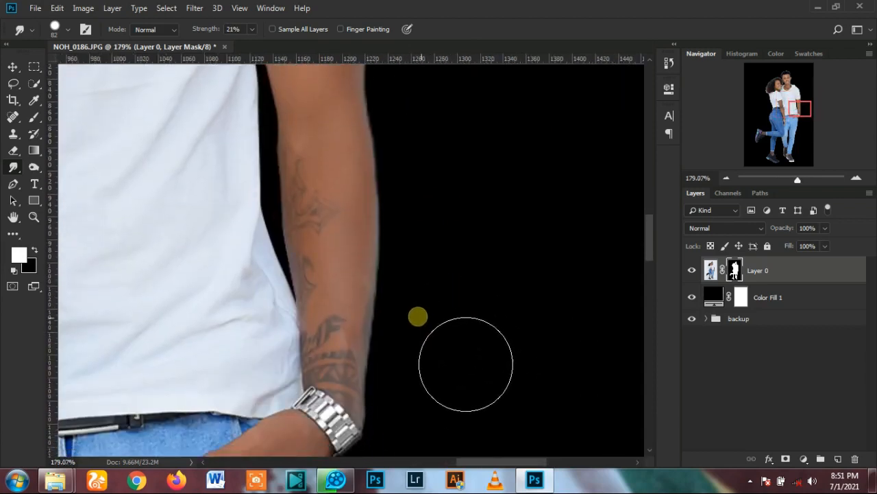
- Enlarge the Smudge brush to size 185 and smooth the mask edge around the man's wrist, watch, pocketed hand and hip
left_click_drag(440, 248, 498, 261)
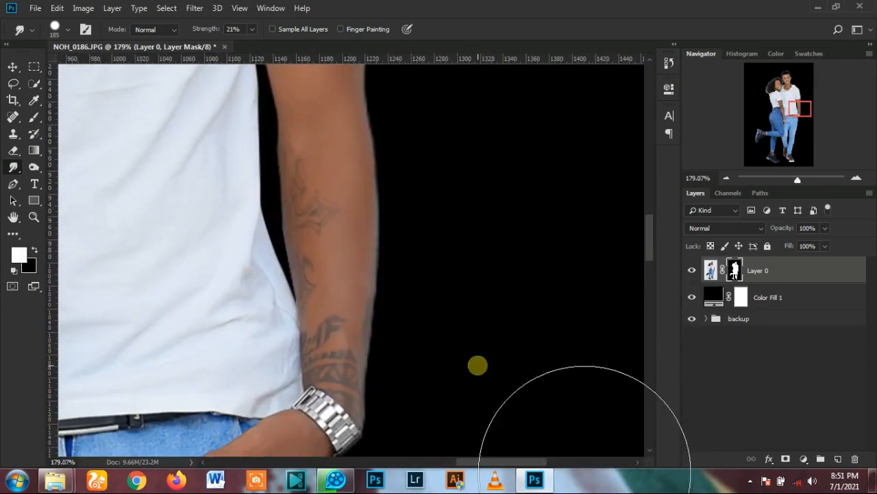
scroll(473, 356, "down", 3)
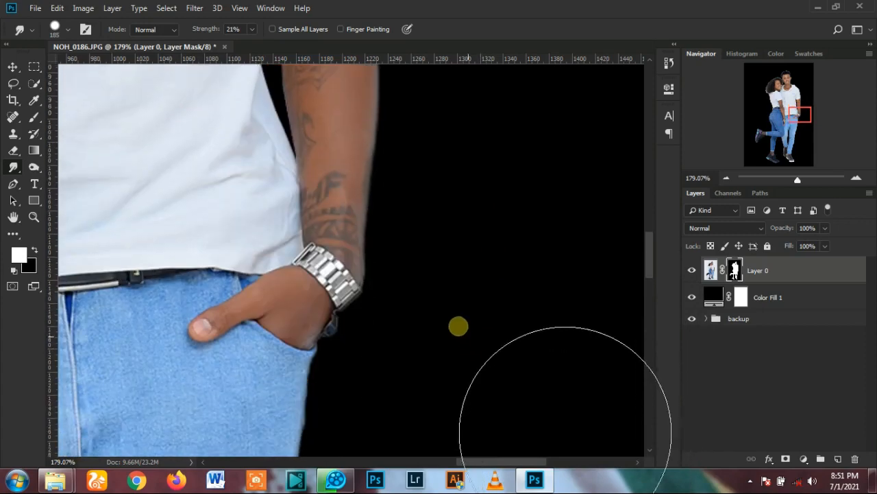
scroll(459, 343, "down", 2)
scroll(414, 309, "down", 1)
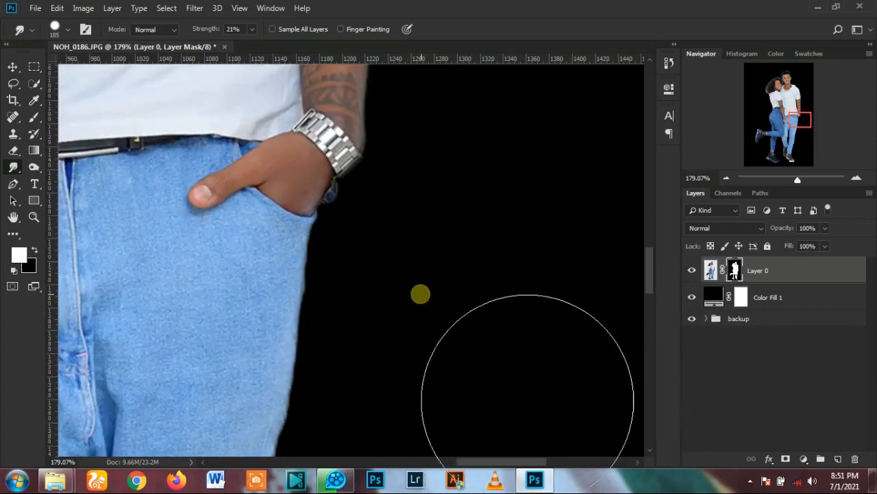
scroll(404, 299, "down", 1)
scroll(396, 336, "down", 1)
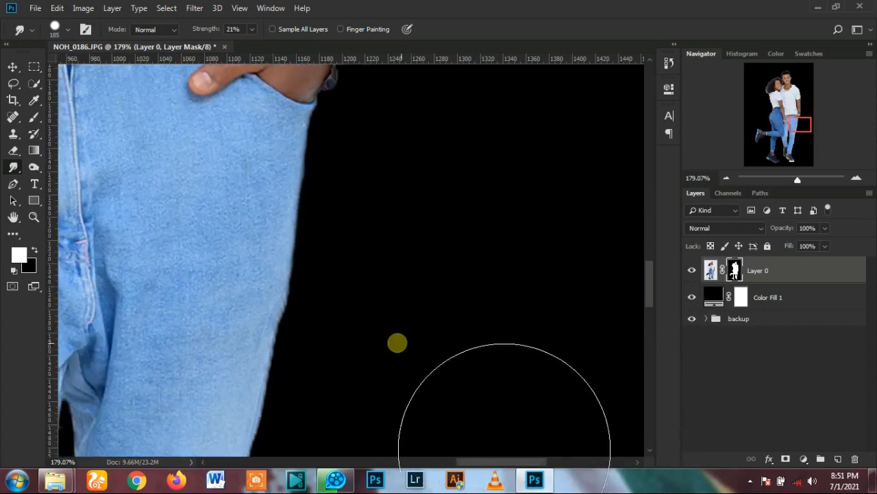
- Smudge the mask edge down the outer side of the man's jeans from thigh to cuff with the size 185 brush
scroll(367, 301, "down", 2)
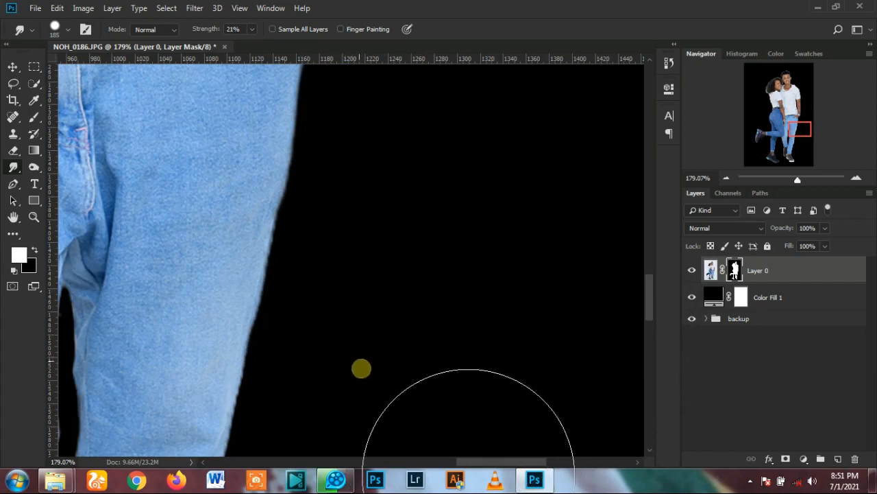
scroll(342, 275, "down", 1)
scroll(335, 281, "down", 1)
scroll(332, 259, "down", 1)
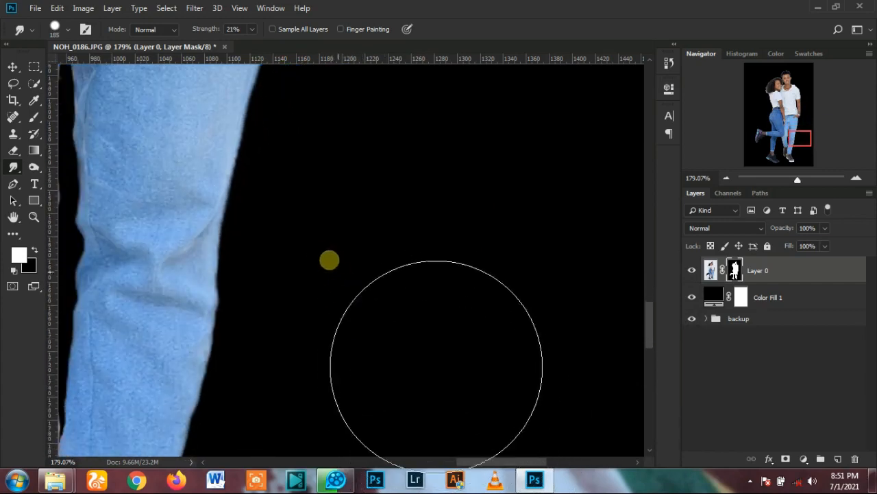
scroll(324, 302, "down", 1)
scroll(317, 315, "down", 1)
scroll(299, 314, "down", 1)
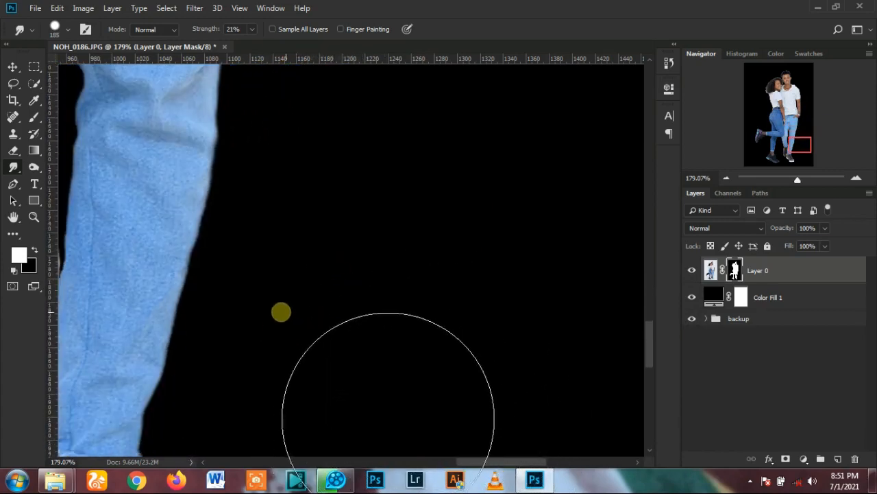
scroll(280, 309, "down", 1)
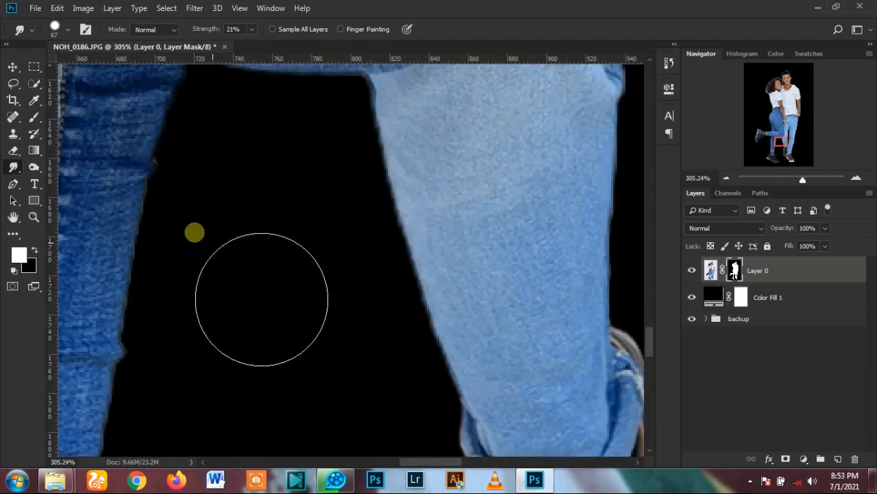
- Smudge the mask edges in the gap between the woman's standing leg and the man's lower leg with a size 67 brush
left_click_drag(194, 233, 213, 248)
scroll(288, 246, "down", 3)
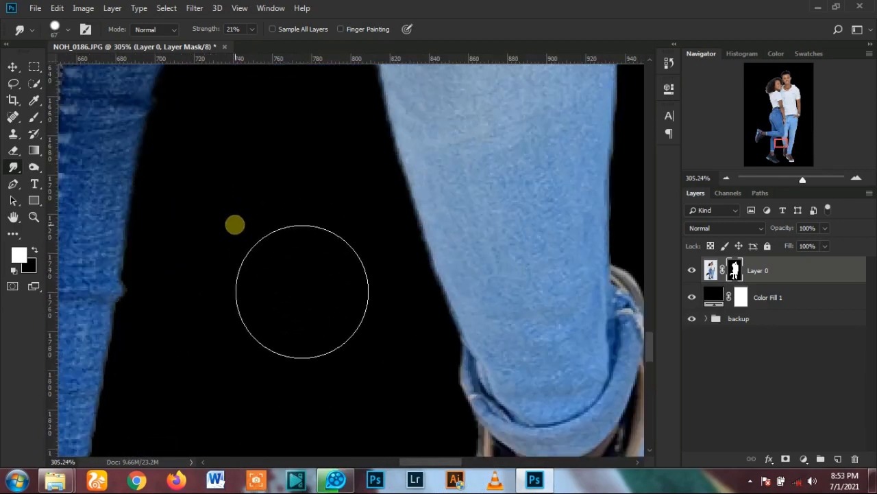
scroll(256, 292, "down", 3)
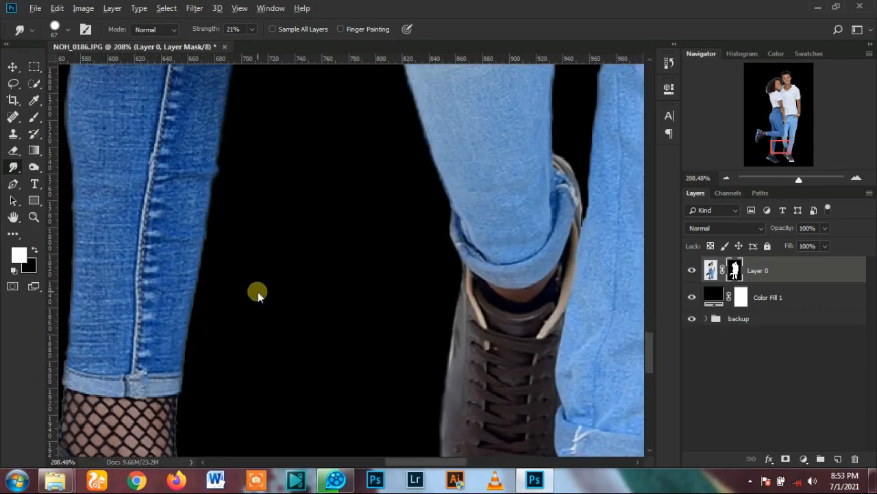
scroll(261, 246, "down", 2)
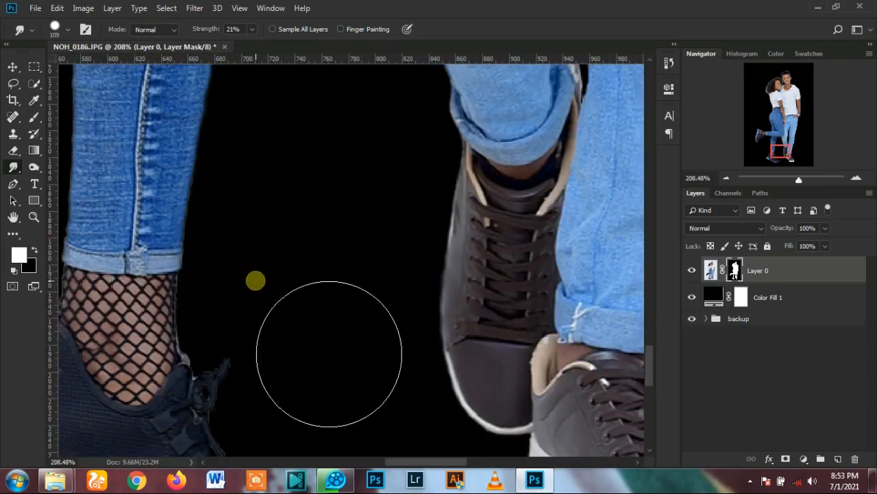
- Smudge the mask edge around the woman's fishnet ankle and the shoelaces of her standing foot with a size 47 brush
left_click_drag(242, 292, 193, 315)
scroll(178, 372, "up", 5)
left_click_drag(256, 382, 280, 354)
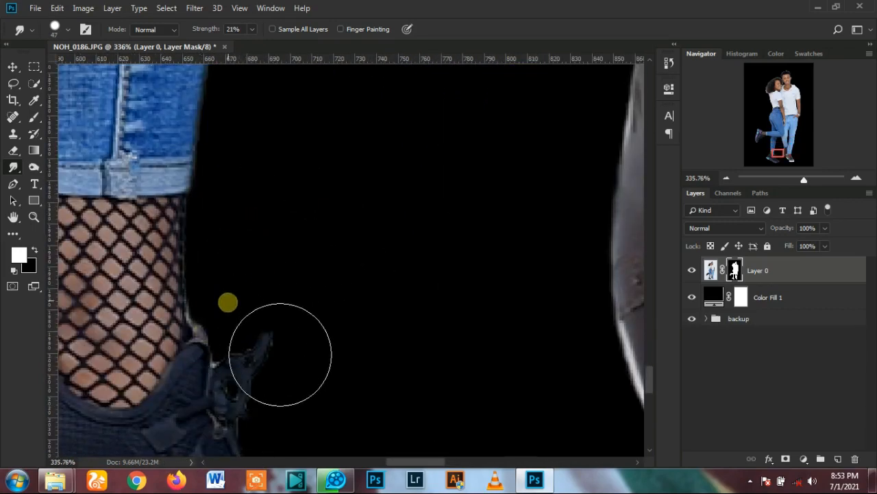
scroll(284, 362, "down", 4)
mouse_move(280, 281)
left_mouse_down()
mouse_move(263, 283)
mouse_move(218, 266)
left_mouse_up()
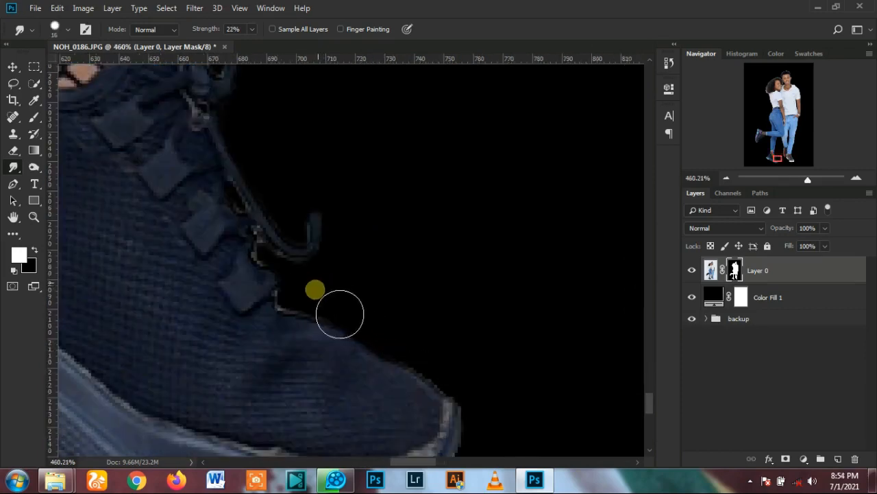
- Smudge the mask edge around the toe of the woman's planted shoe at 22% strength with a size 49 brush
scroll(344, 314, "down", 3)
scroll(437, 368, "up", 2)
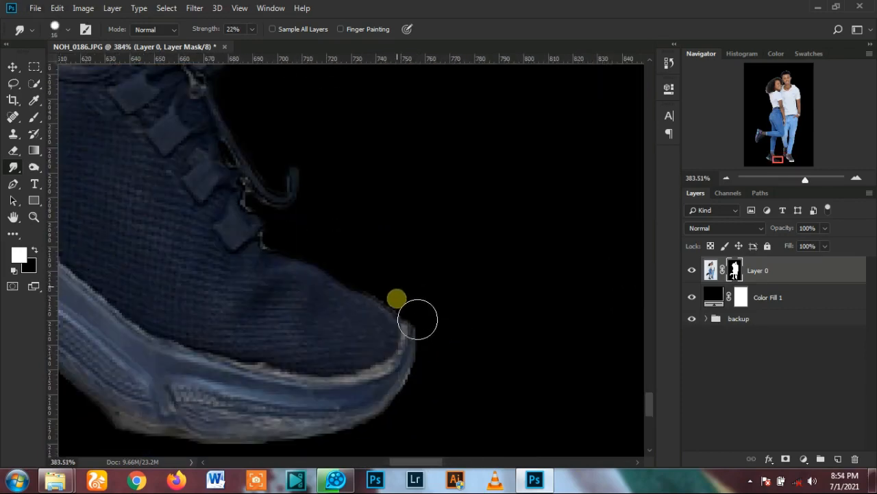
left_click_drag(449, 276, 503, 277)
scroll(454, 357, "down", 1)
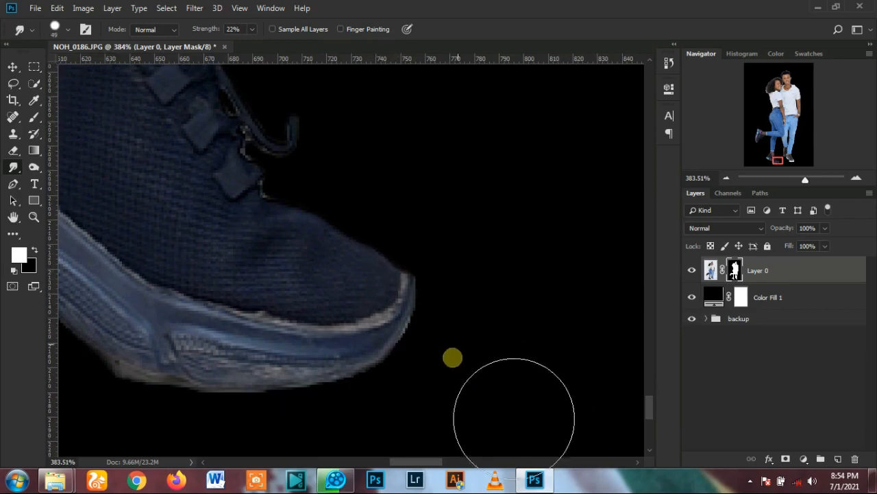
left_click_drag(452, 358, 442, 346)
scroll(471, 342, "down", 1)
left_click_drag(388, 375, 385, 372)
scroll(430, 332, "down", 2)
scroll(334, 343, "down", 3)
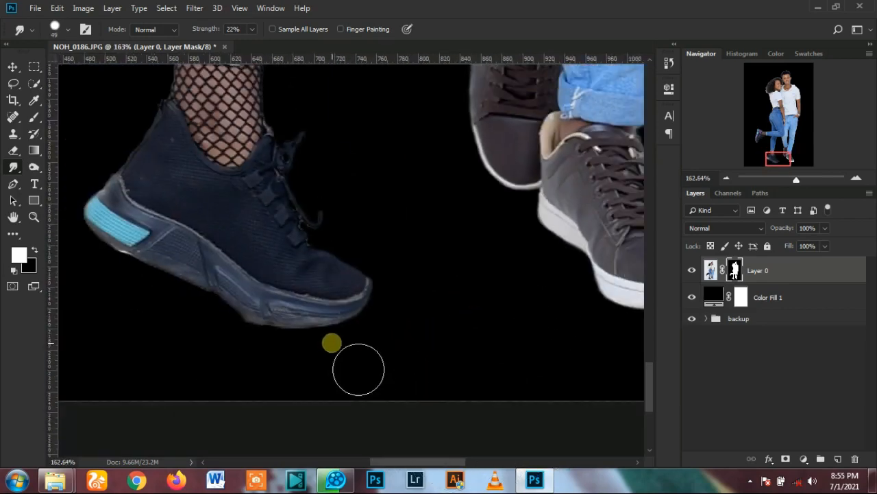
- Smudge the mask edge along the sole of the woman's planted shoe from toe to heel with a size 46 brush
scroll(276, 358, "up", 3)
left_click_drag(392, 199, 326, 198)
scroll(288, 137, "up", 3)
scroll(370, 287, "down", 3)
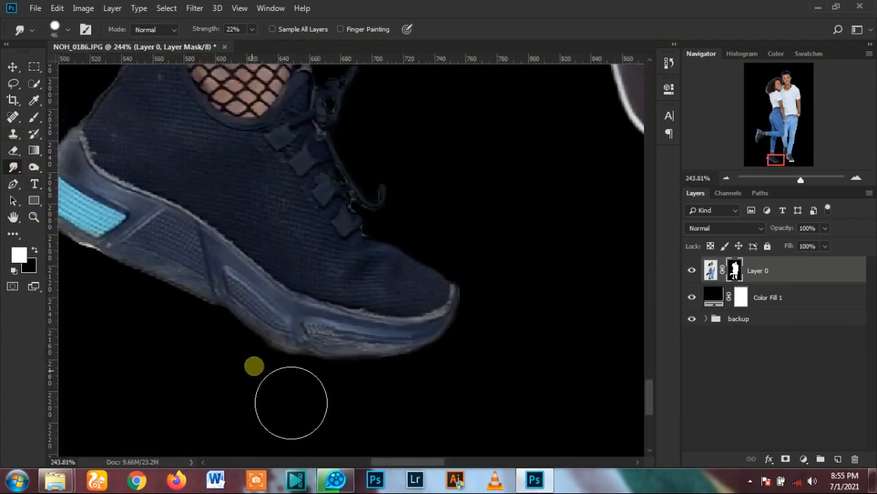
scroll(399, 322, "down", 2)
scroll(209, 333, "up", 2)
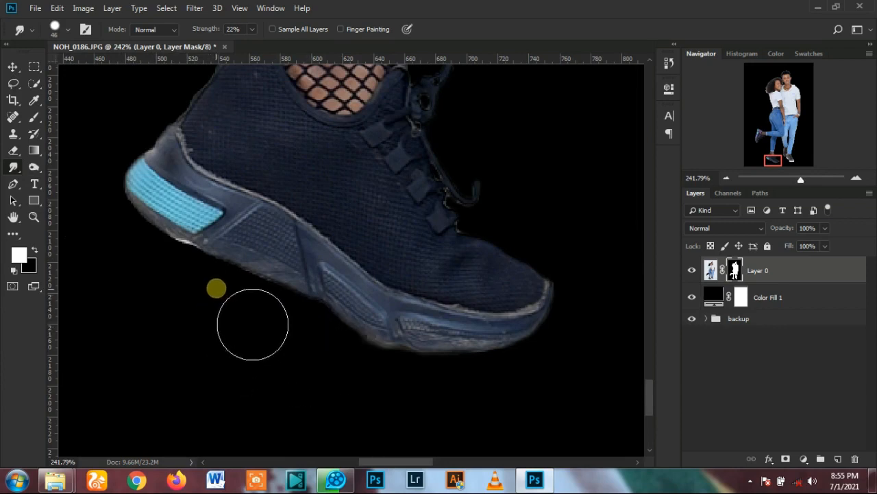
left_click_drag(187, 310, 240, 311)
mouse_move(165, 280)
left_mouse_down()
mouse_move(102, 240)
mouse_move(143, 268)
left_mouse_up()
scroll(357, 253, "down", 3)
scroll(183, 171, "up", 3)
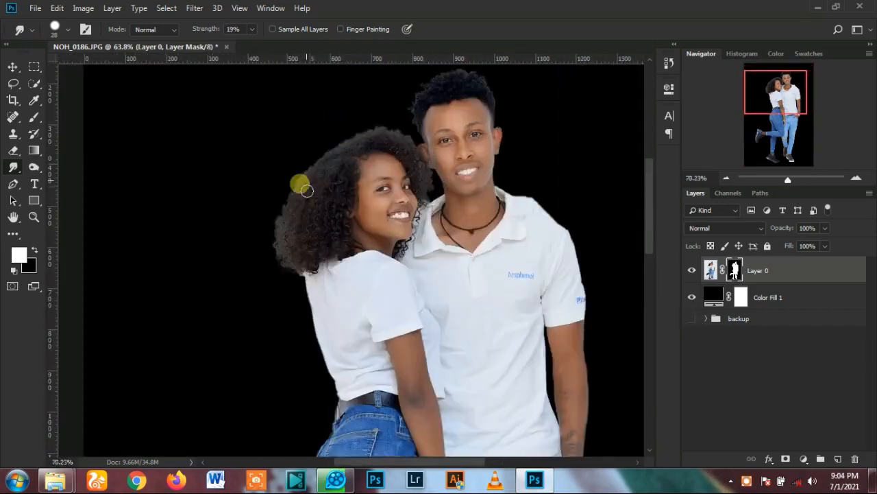
- Switch to the Clone Stamp tool with a size 91 brush and add a new empty layer above Layer 0
left_click(11, 139)
scroll(329, 263, "down", 3)
scroll(288, 250, "up", 2)
left_click_drag(303, 247, 343, 248)
left_click_drag(407, 283, 374, 285)
left_click(809, 266)
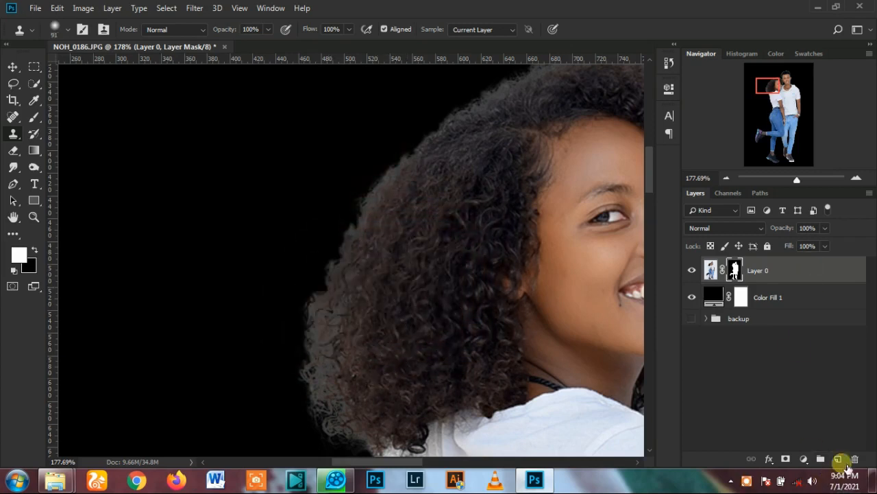
left_click(838, 459)
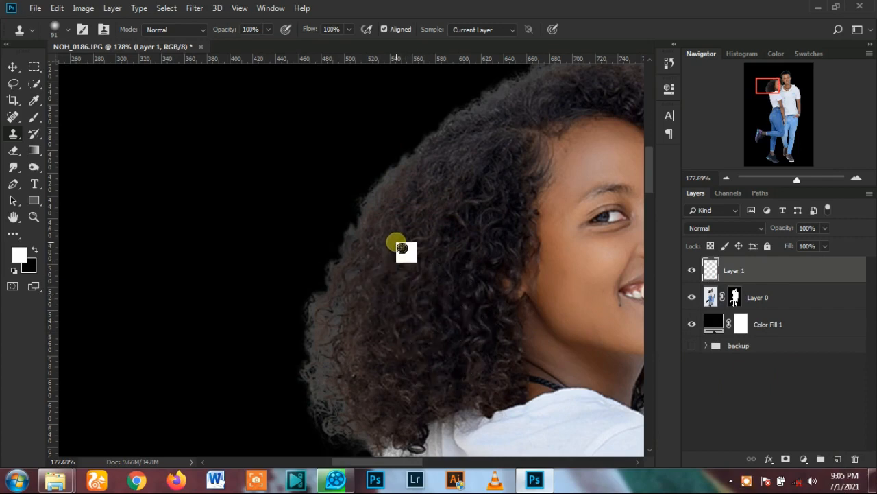
- Clone dark curls sampled from Layer 0 onto Layer 1 over the pale fringe at the outer side of the woman's hair with a size 91 brush
left_click(763, 299)
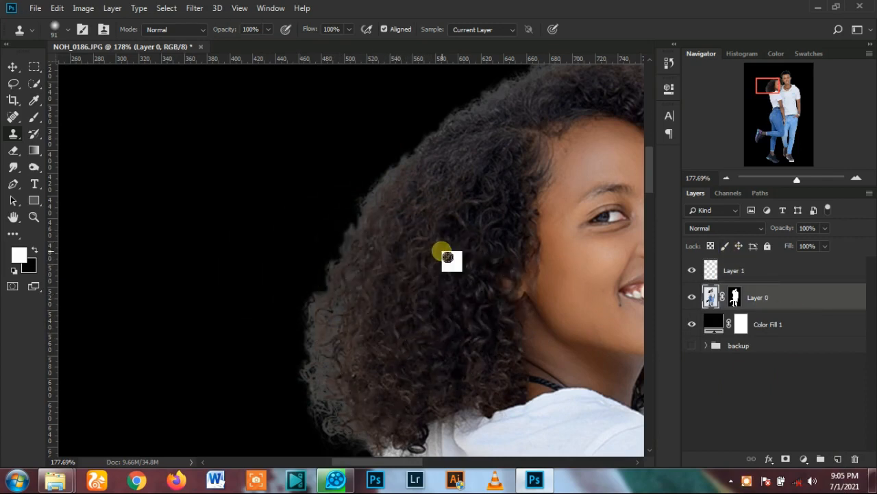
left_click(798, 275)
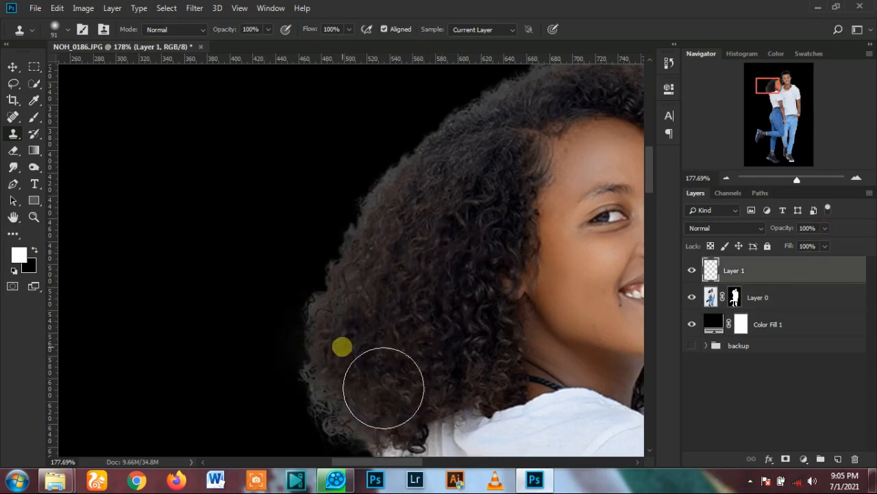
scroll(394, 353, "down", 1)
scroll(570, 328, "down", 1)
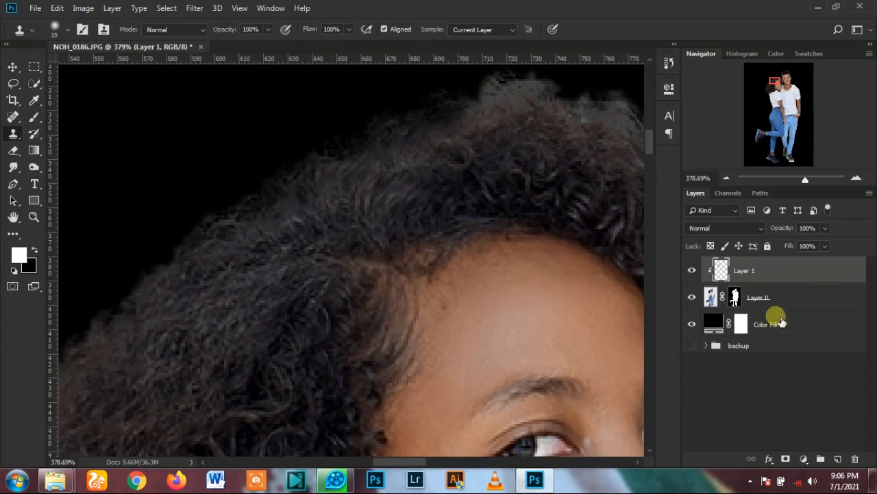
- Clone dark hair sampled from Layer 0 onto Layer 1 along the top edge of the woman's hair with a size 19 brush
left_click(771, 296)
key("alt+bracketright")
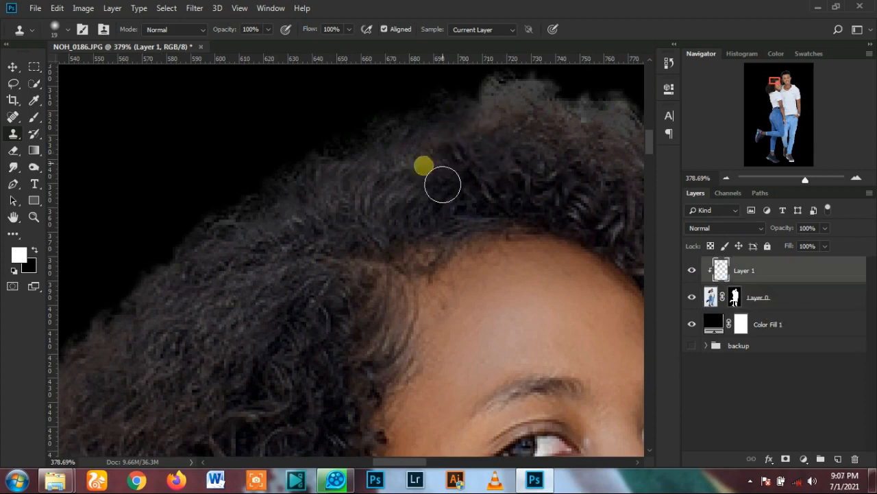
scroll(569, 144, "up", 1)
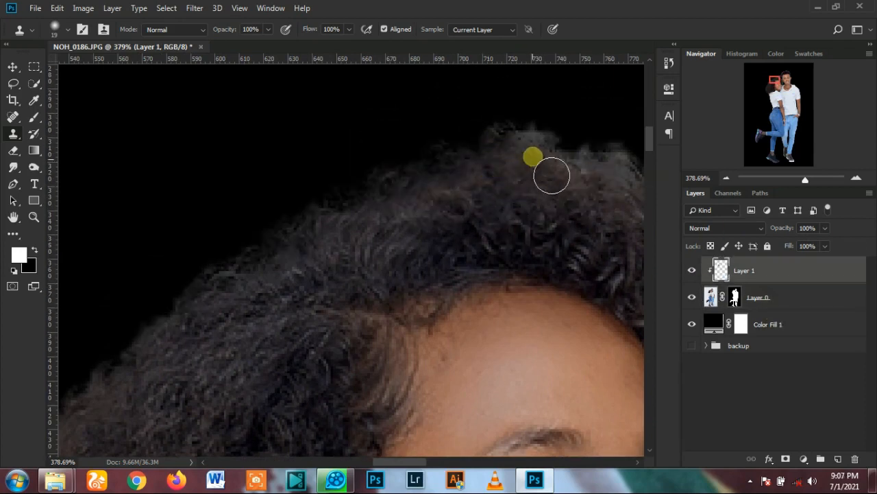
scroll(334, 199, "down", 10)
scroll(551, 211, "up", 5)
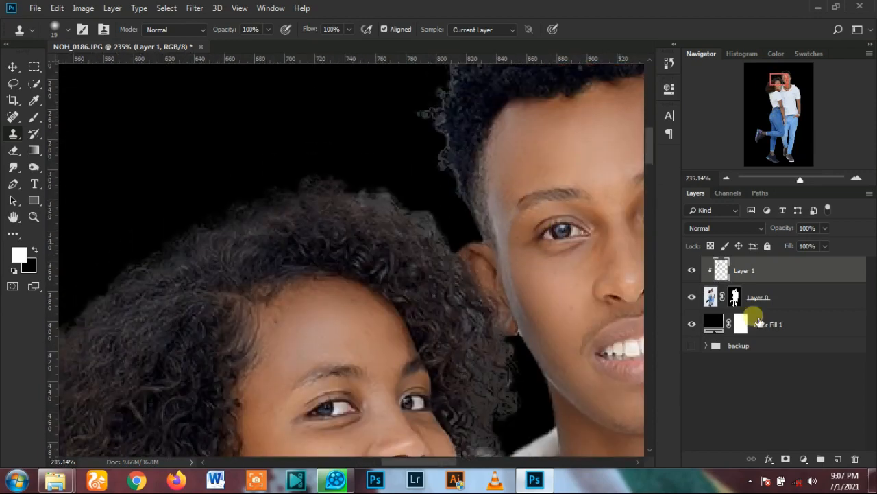
- Clone dark curls from Layer 0 onto Layer 1 from the woman's crown down toward the man's ear with a size 31 brush
left_click(777, 291)
scroll(345, 237, "up", 2)
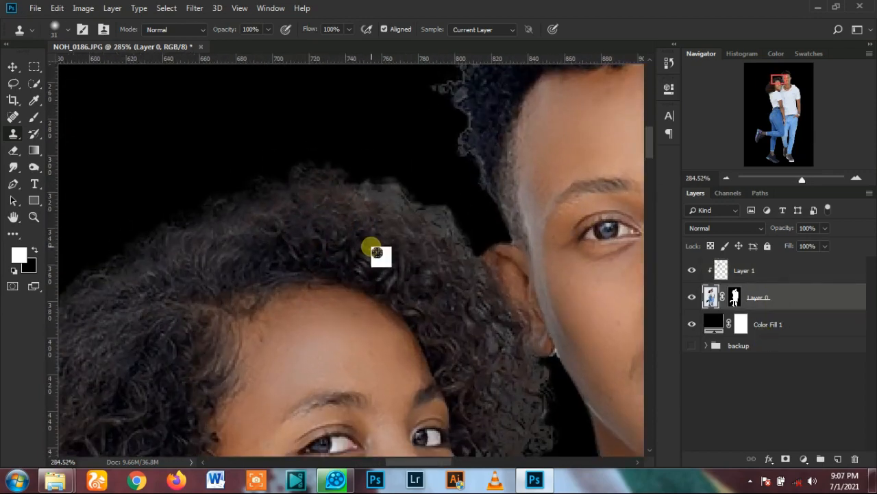
left_click(706, 269)
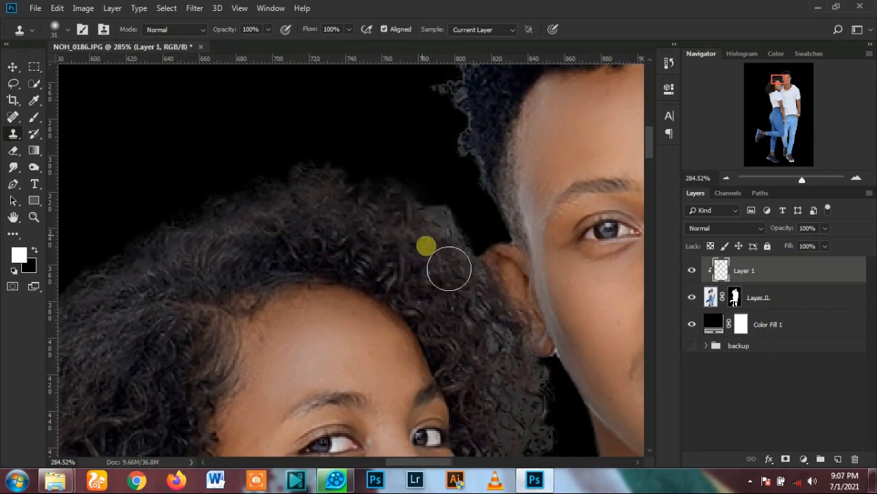
left_click_drag(449, 268, 482, 306)
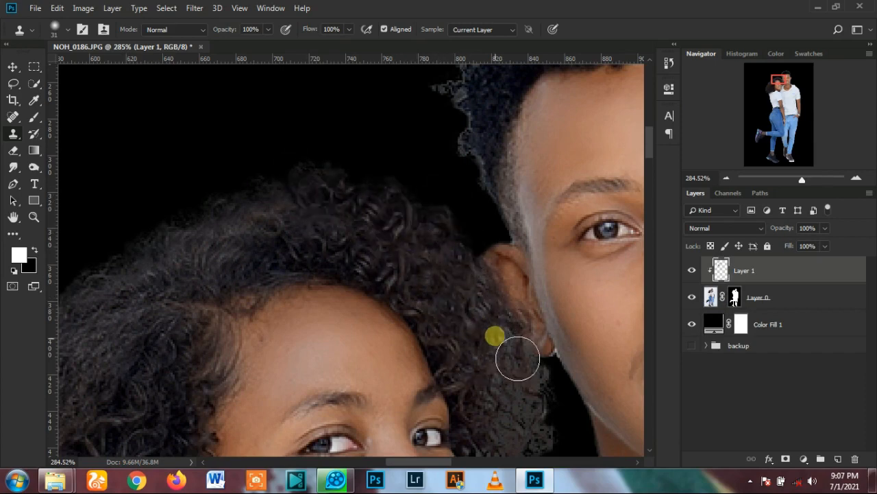
- Clone dark curls from Layer 0 onto Layer 1 over the pale hair below the man's ear and above his collar
scroll(391, 229, "down", 3)
scroll(397, 240, "up", 3)
key("alt+bracketleft")
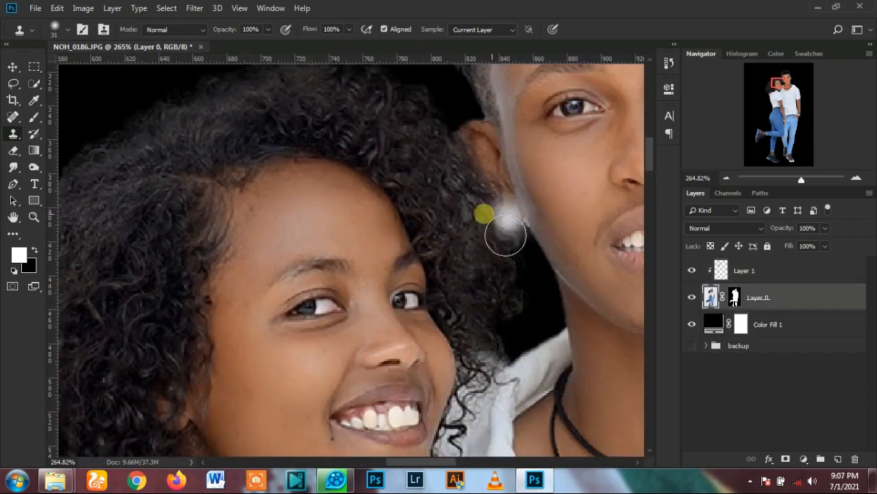
left_click(753, 273)
scroll(476, 302, "down", 2)
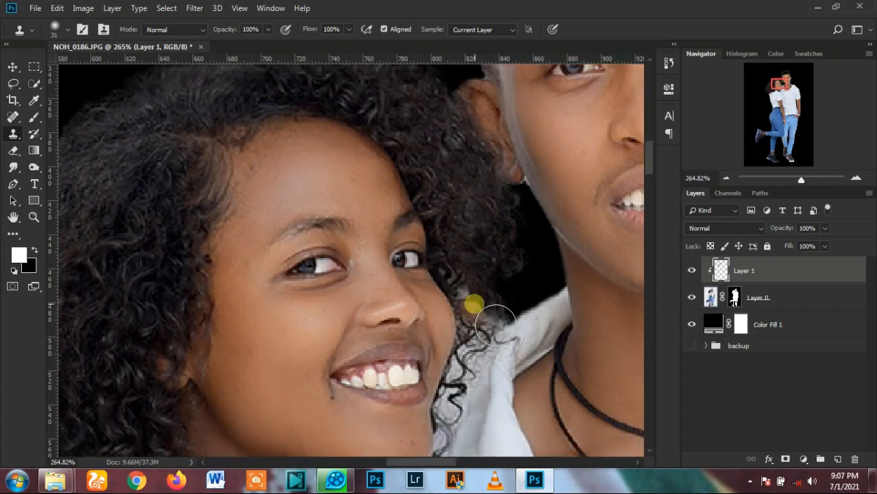
left_click(786, 308)
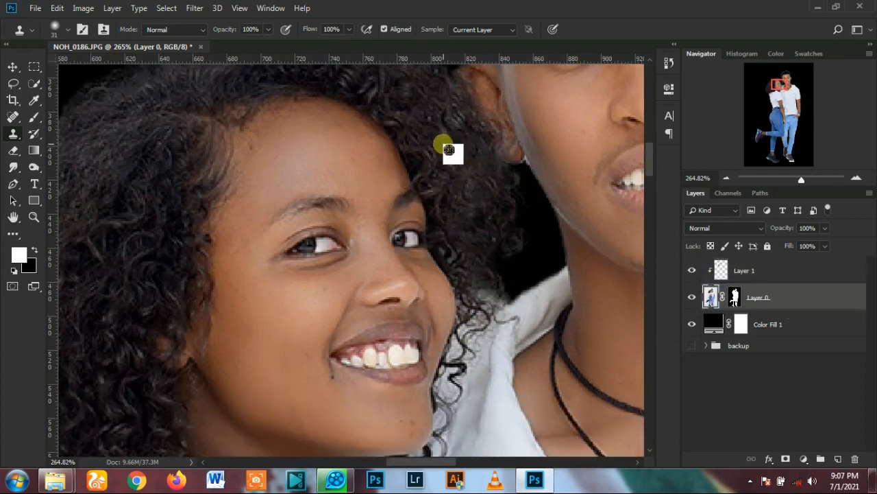
left_click(746, 269)
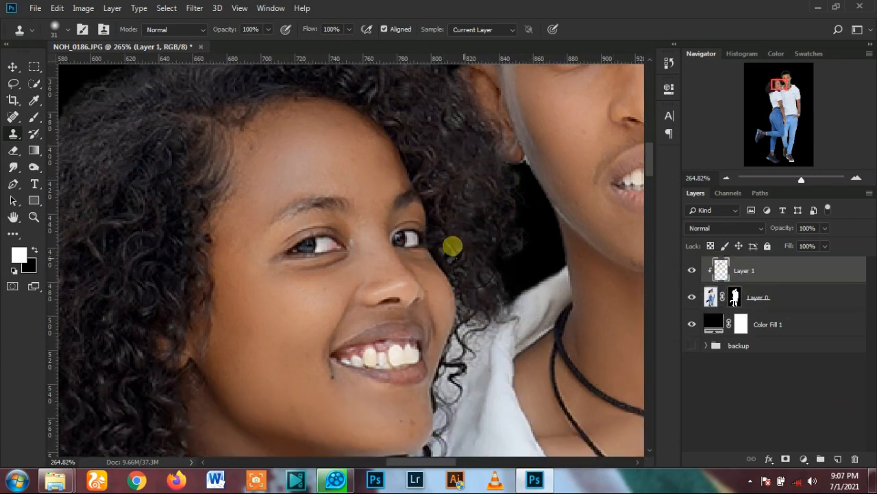
- Compare the woman's hair with Layer 1 hidden and shown
scroll(528, 342, "down", 3)
scroll(554, 319, "up", 4)
left_click(692, 271)
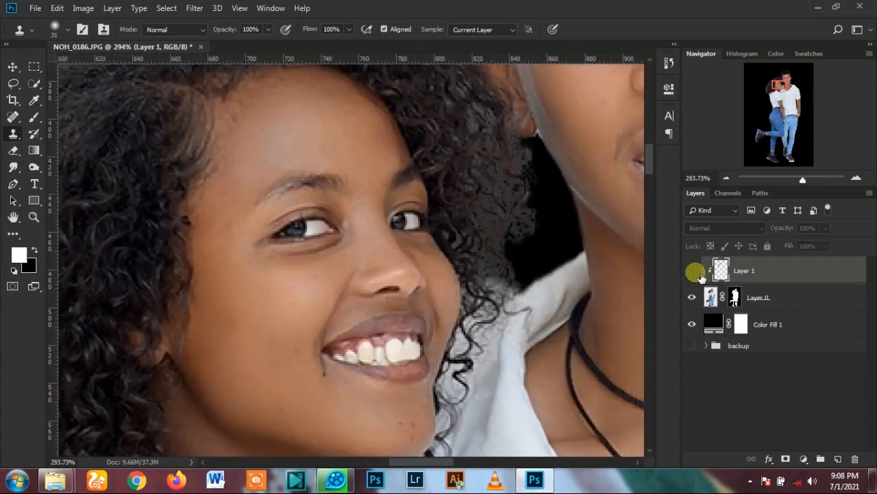
left_click(692, 271)
scroll(342, 196, "down", 3)
scroll(372, 202, "up", 5)
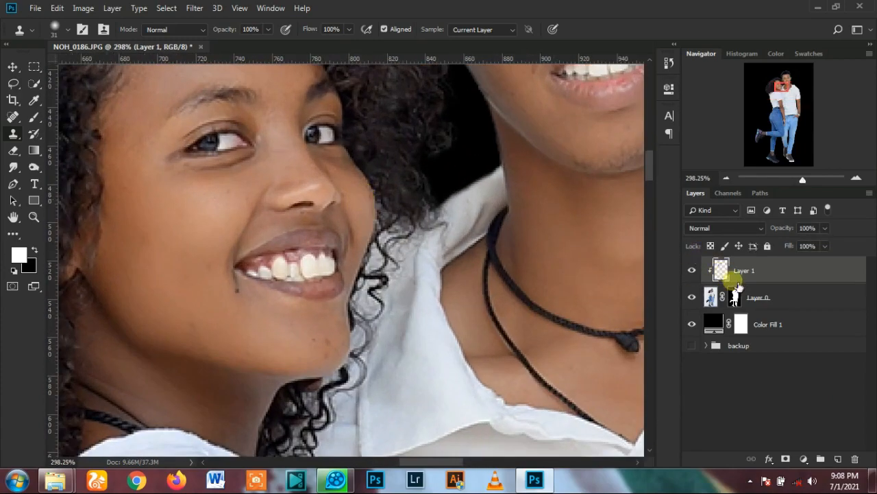
- Clone dark hair from Layer 0 onto Layer 1 over the pale fringe along the man's crown and the side nearest the woman with a size 16 brush
left_click(737, 287)
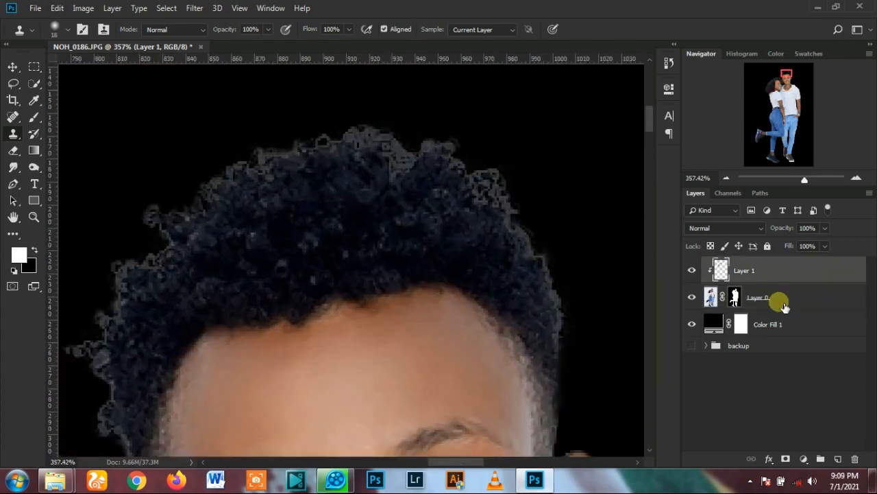
left_click(785, 306)
left_click(830, 278)
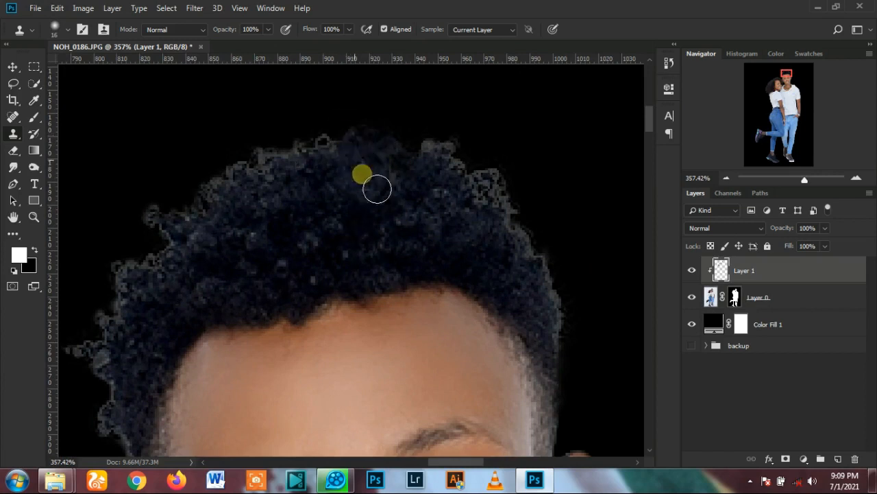
left_click(781, 306)
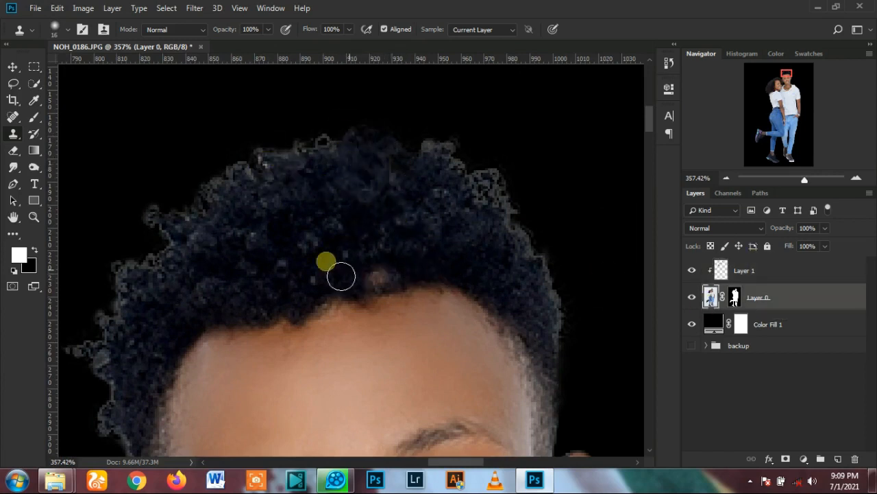
key("alt+bracketright")
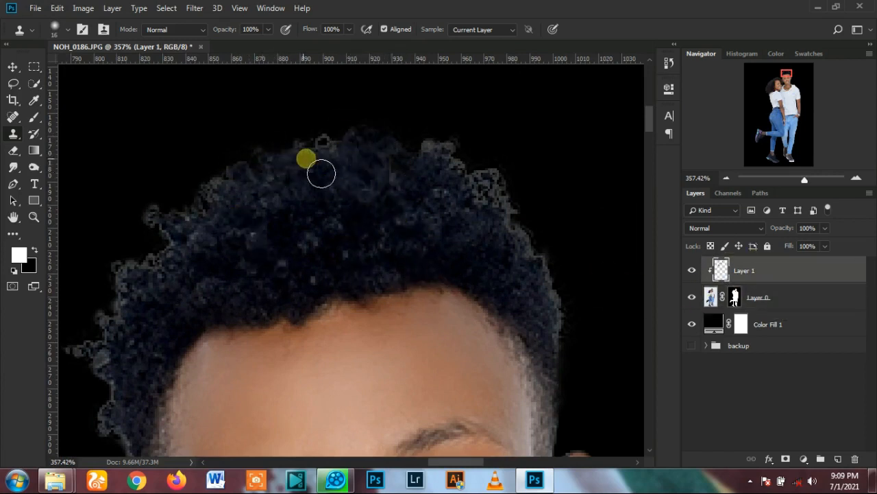
key("alt+bracketleft")
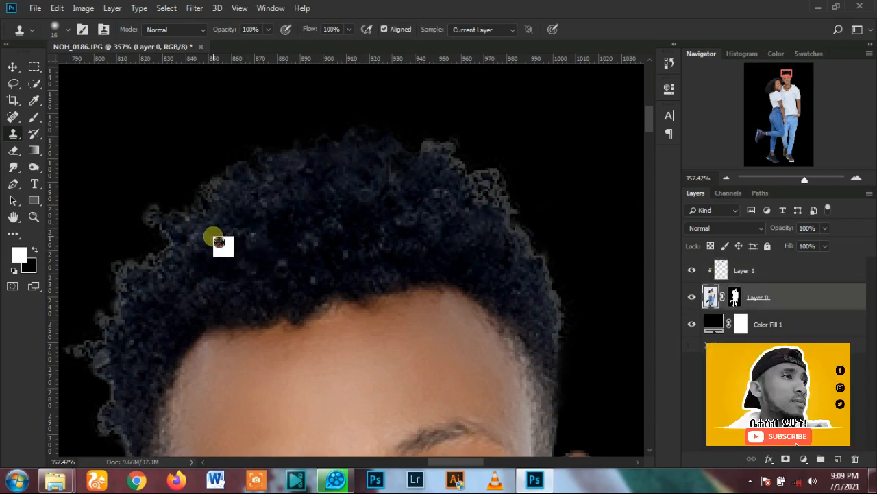
key("alt+bracketright")
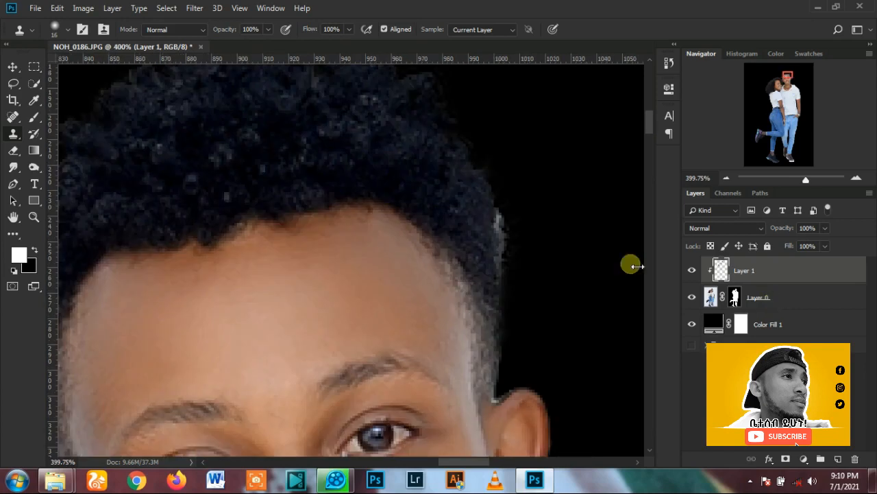
- Clone dark hair from Layer 0 onto Layer 1 over the light edge at the man's outer temple with the size 16 brush
key("alt+bracketleft")
left_click(792, 274)
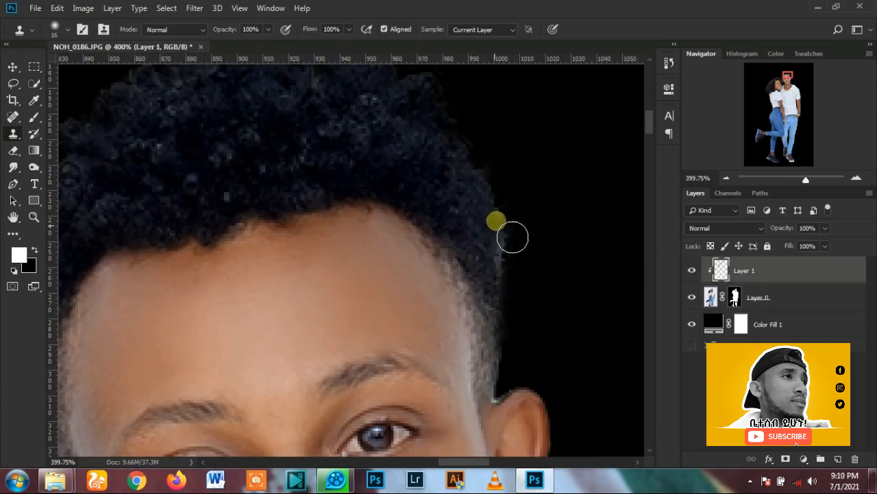
left_click(774, 297)
key("alt+bracketright")
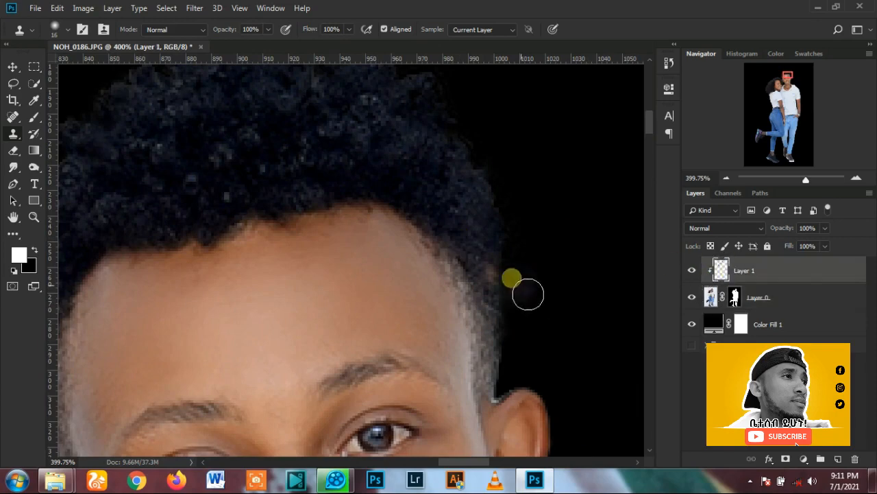
scroll(524, 419, "down", 3)
scroll(505, 251, "up", 2)
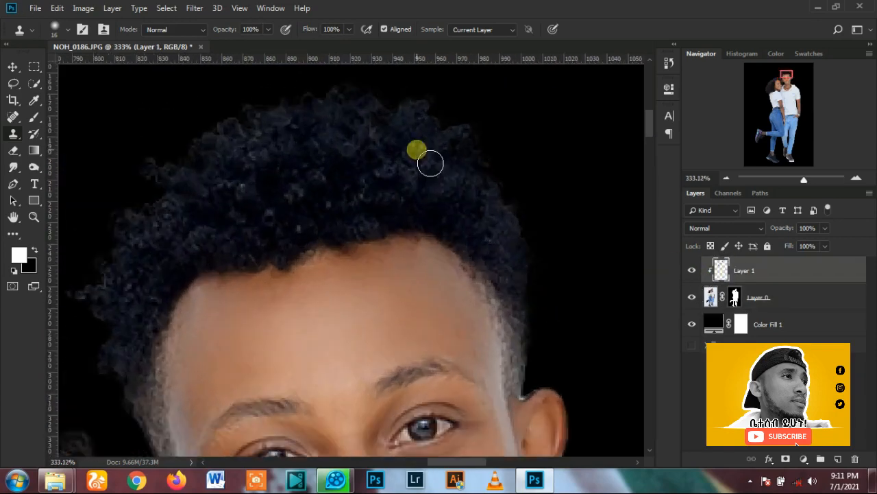
left_click(803, 294)
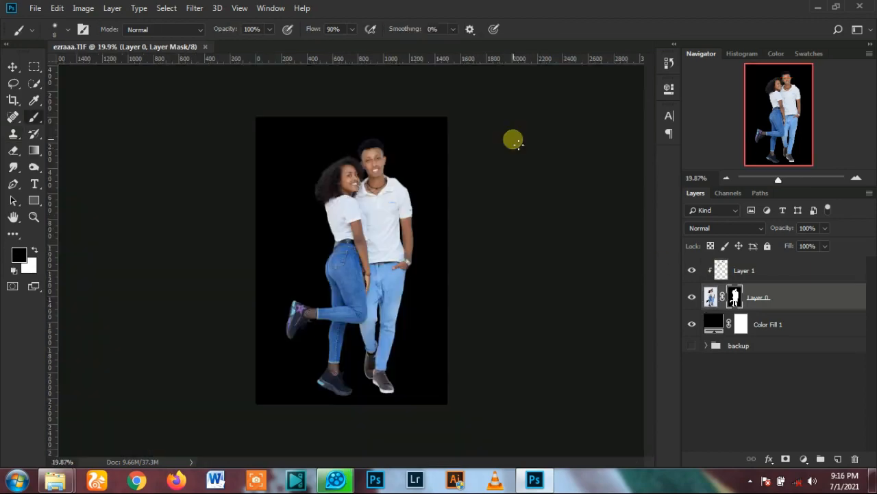
- Open the owl graffiti wall photo from the 20210702_1559 folder in Documents > Zapya > Photo and dock its window as a tab
left_click(35, 10)
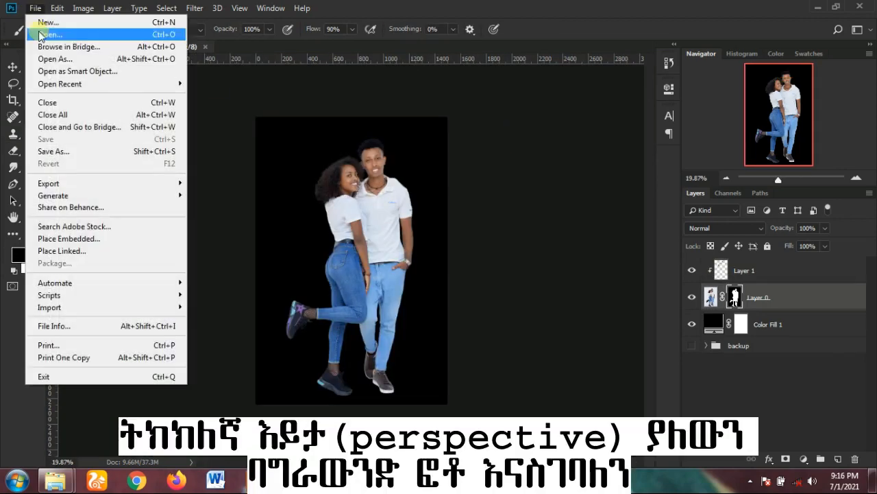
left_click(39, 33)
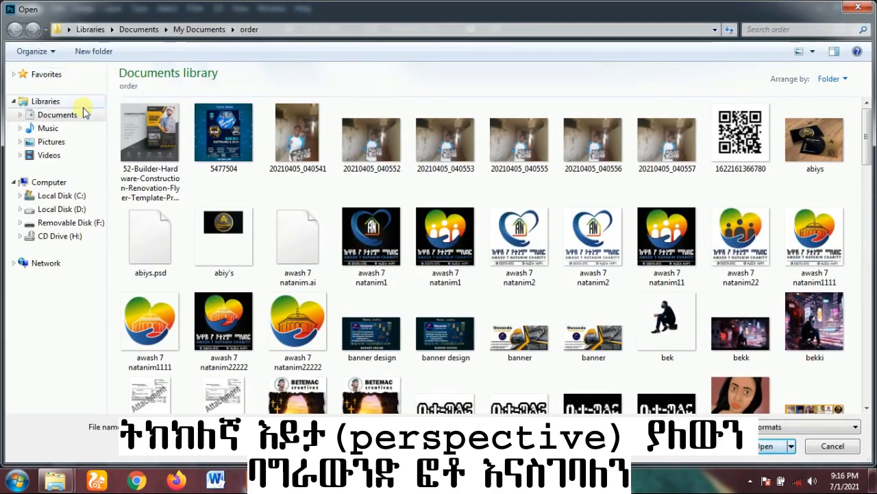
left_click(84, 113)
double_click(594, 203)
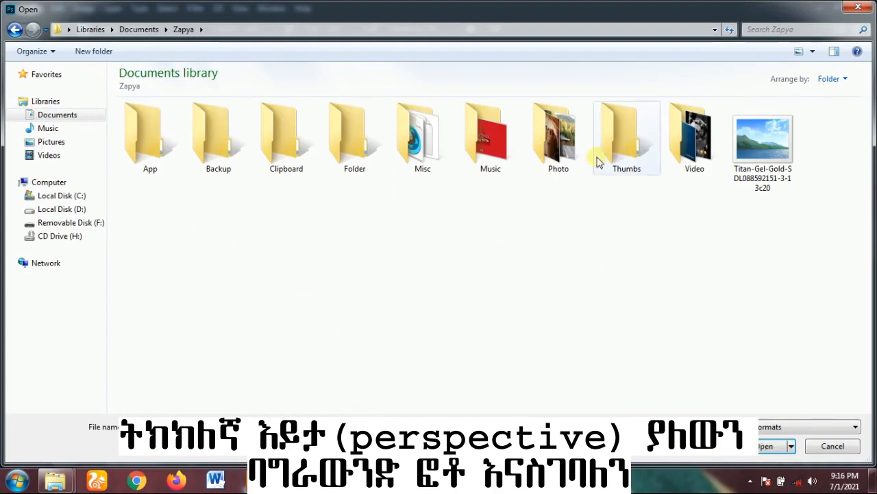
double_click(568, 165)
double_click(436, 137)
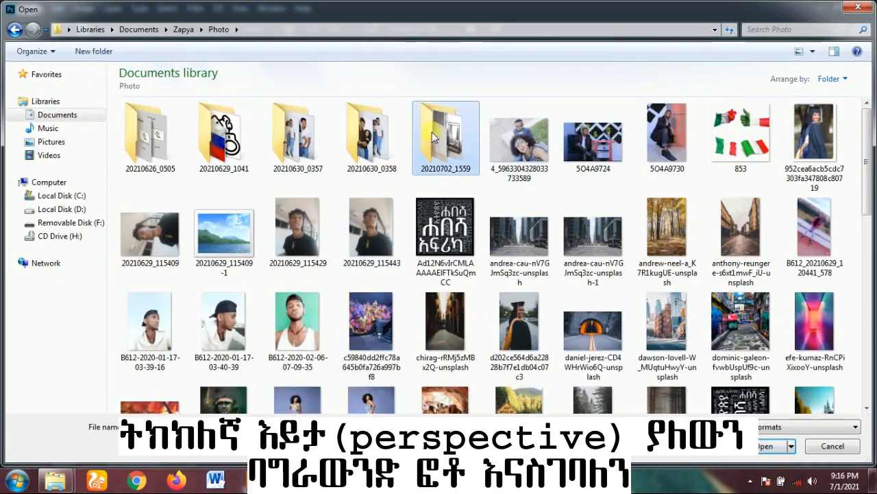
double_click(491, 148)
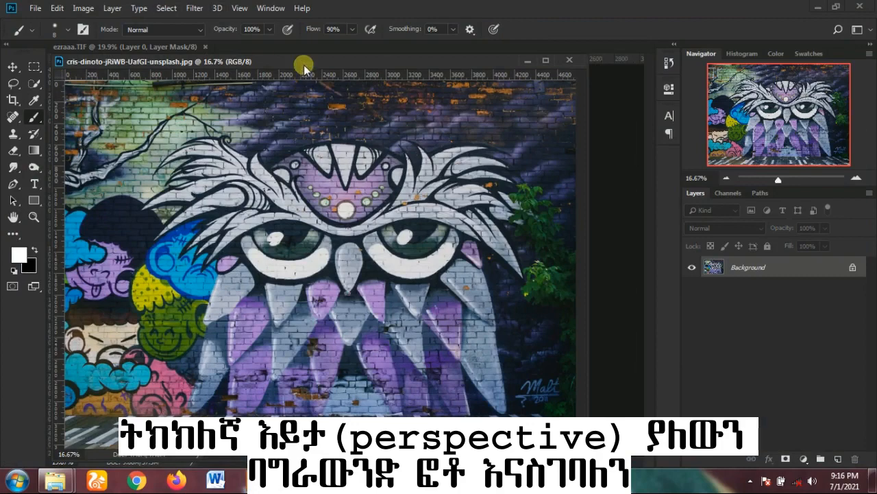
left_click_drag(304, 66, 313, 48)
scroll(341, 290, "up", 1)
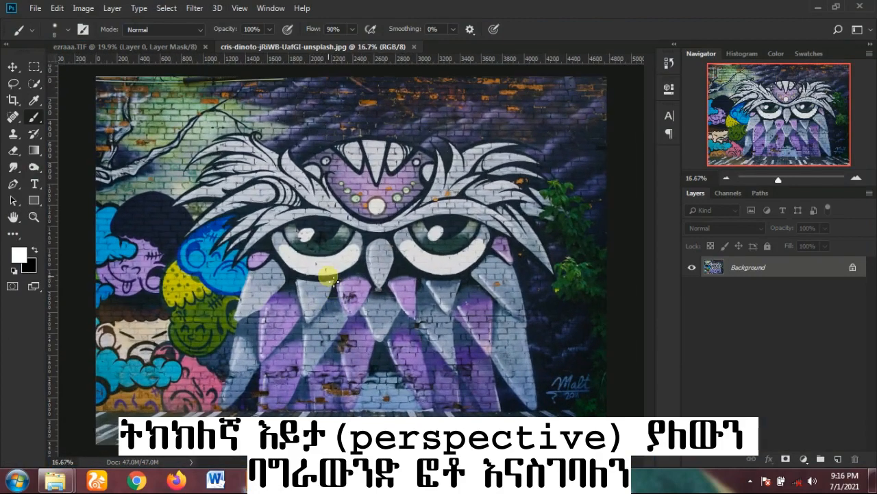
- Stamp Layer 0 and Layer 1 of ezraaa.TIF into a merged layer and move the cut-out couple into the graffiti wall document
left_click(126, 50)
left_click(785, 298)
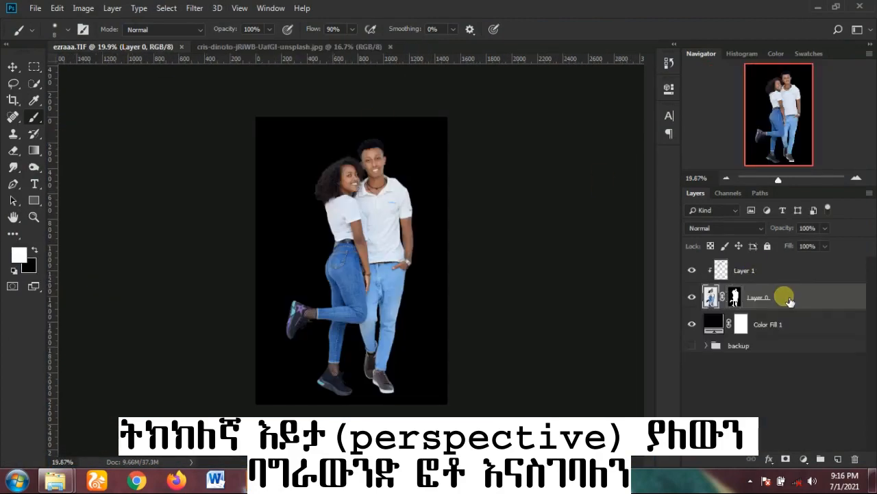
left_click(12, 67)
key("ctrl+alt+e")
left_click_drag(371, 226, 346, 232)
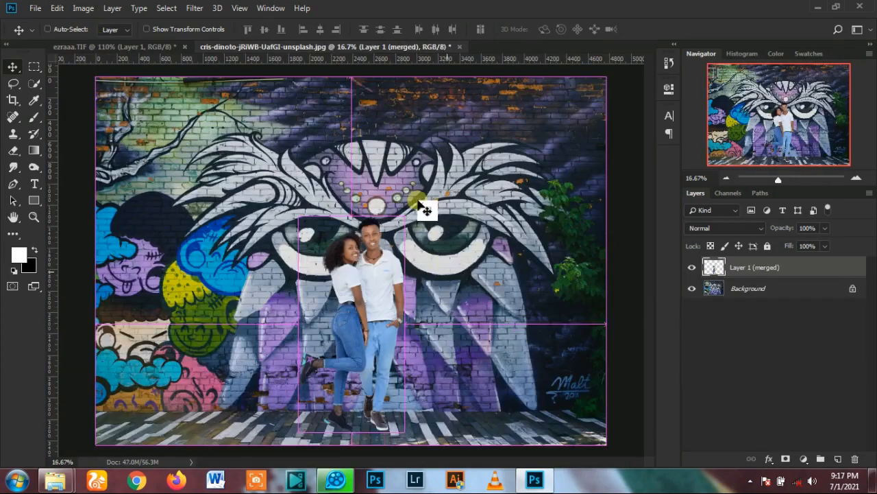
- Scale the couple layer proportionally to about 153% and move it over the center of the owl mural
key("ctrl+t")
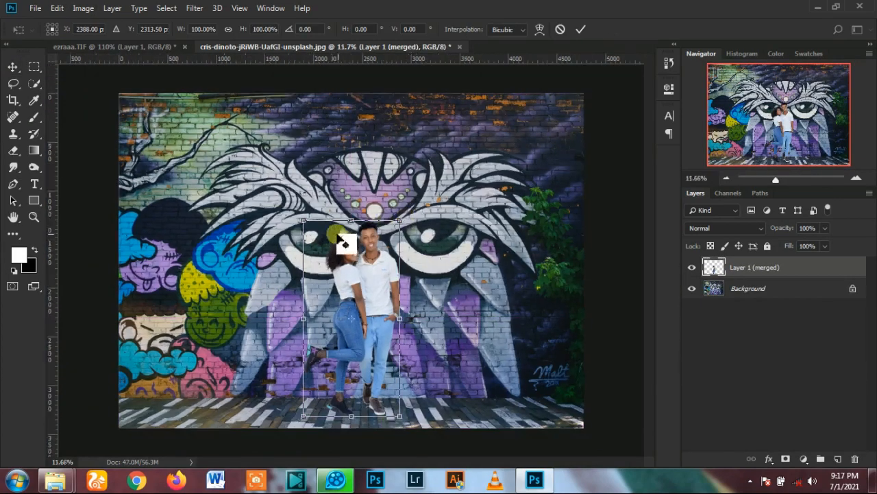
scroll(345, 241, "down", 1)
left_click_drag(384, 234, 462, 184)
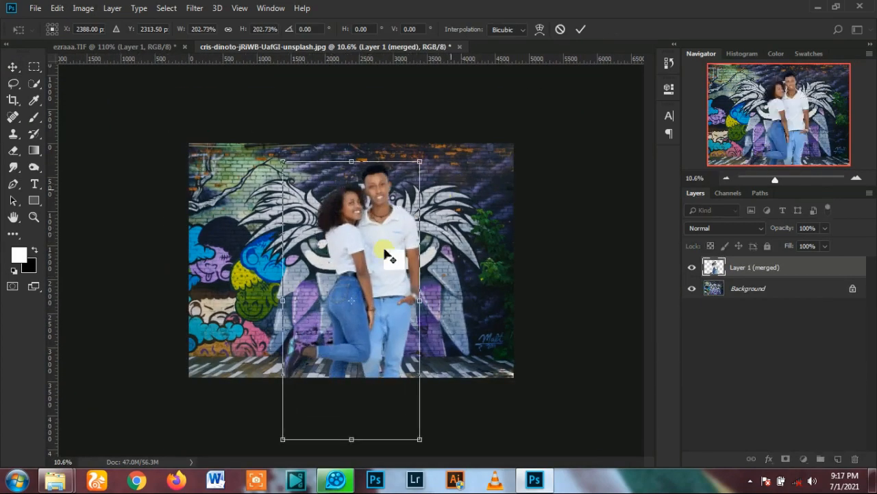
left_click_drag(370, 331, 371, 263)
left_click_drag(419, 93, 409, 128)
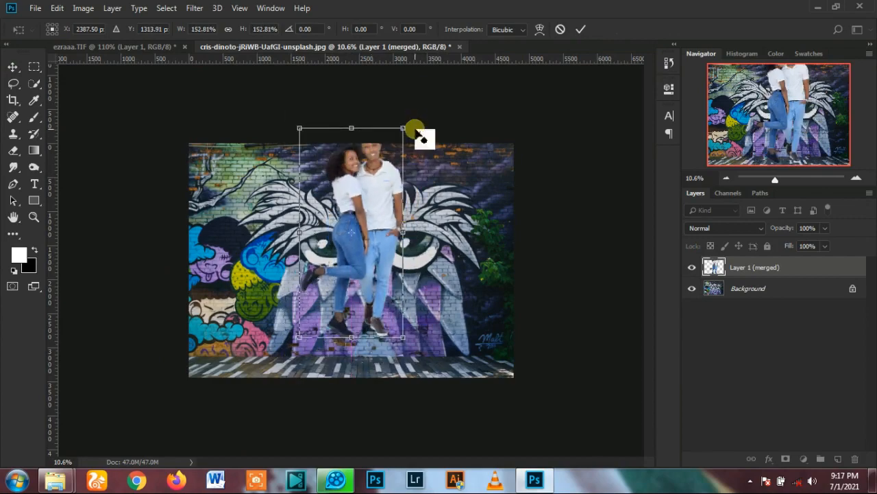
left_click_drag(357, 219, 360, 257)
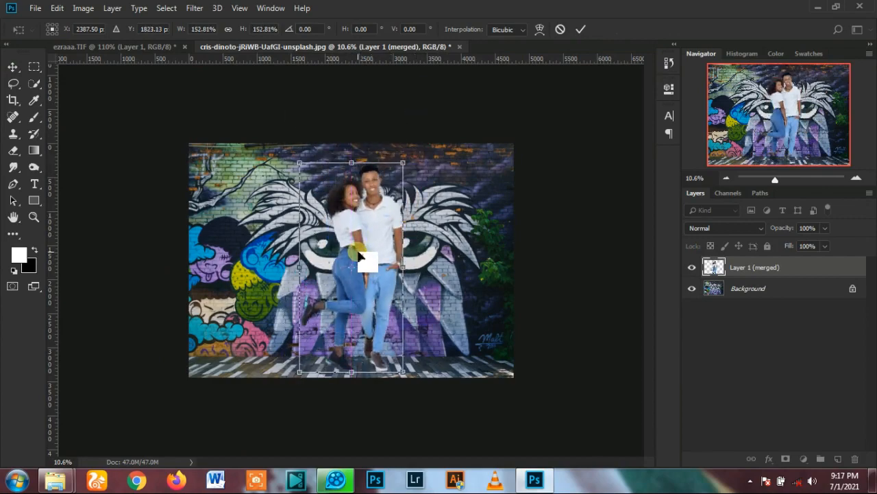
- Nudge the couple slightly down so their shoes stand on the plank floor and commit the transform
scroll(343, 279, "up", 6)
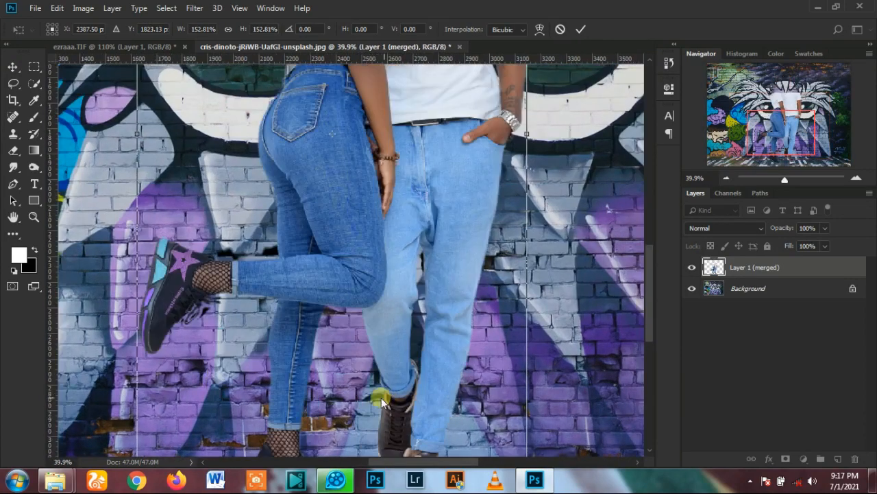
scroll(370, 375, "down", 3)
scroll(371, 415, "up", 3)
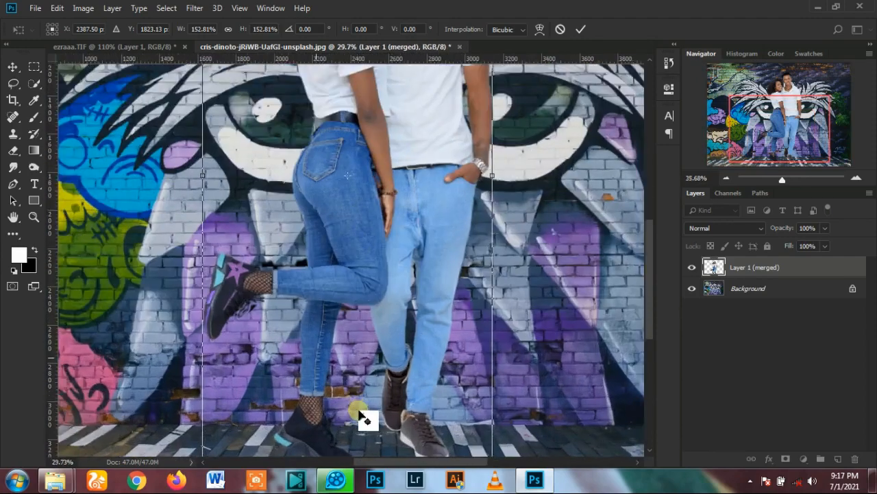
mouse_move(400, 425)
left_mouse_down()
mouse_move(409, 413)
mouse_move(408, 428)
left_mouse_up()
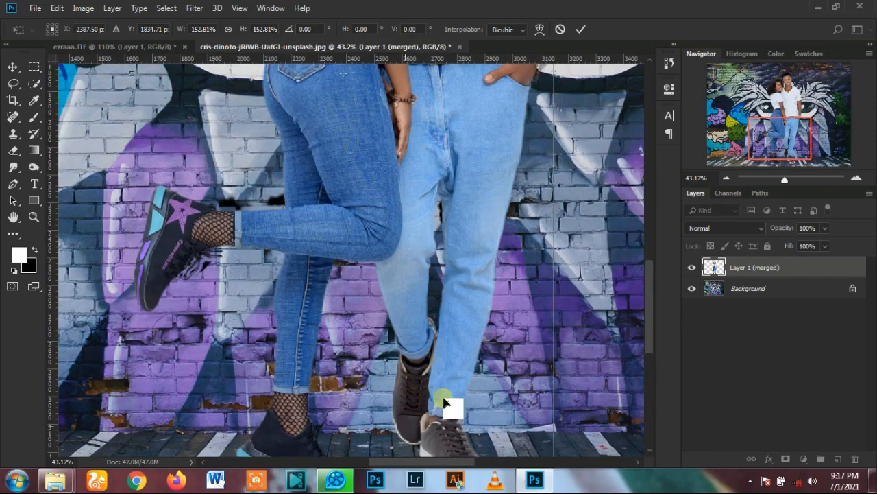
key("Return")
scroll(415, 411, "down", 5)
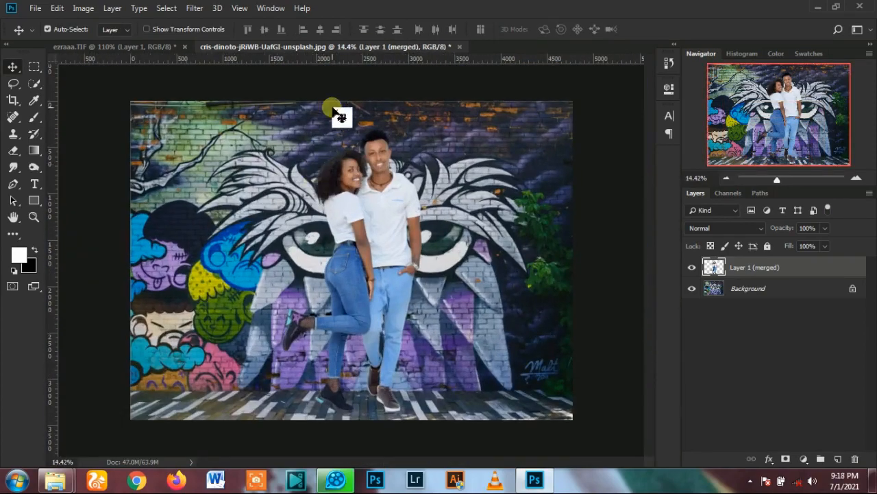
- Check the couple's shoes against the plank floor and add a Curves adjustment layer above the merged layer
scroll(370, 124, "up", 6)
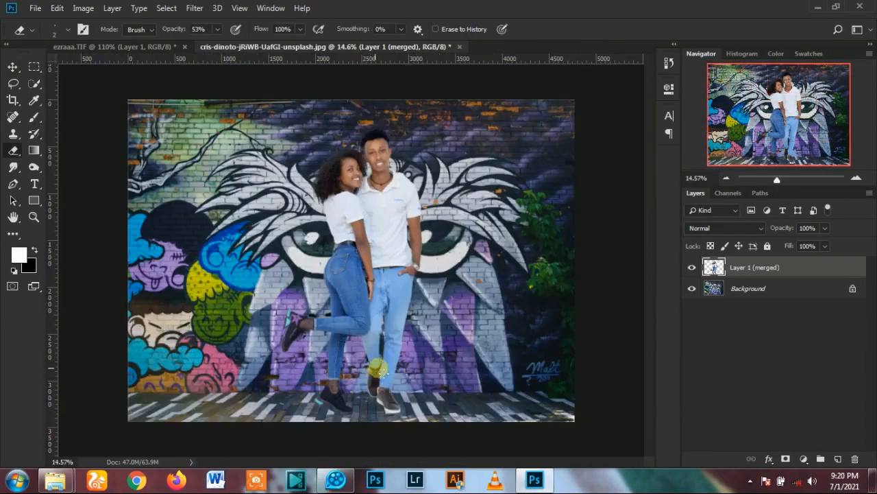
key("v")
scroll(512, 330, "up", 4)
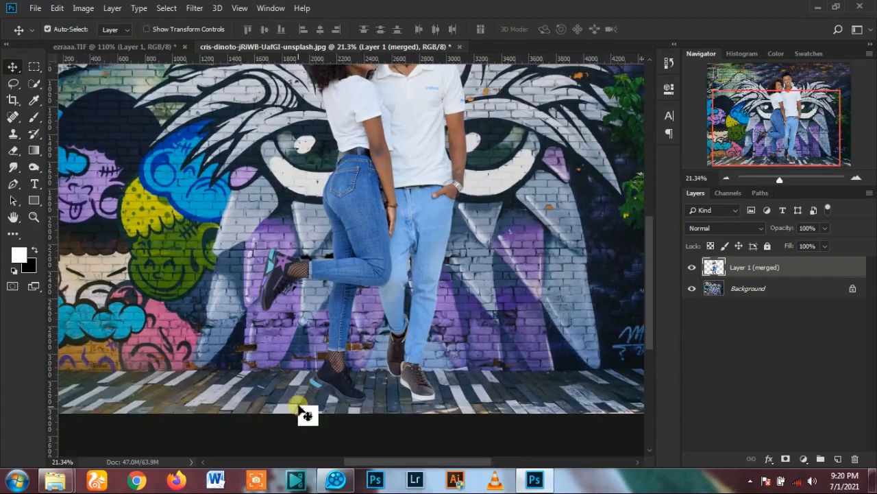
scroll(404, 359, "up", 5)
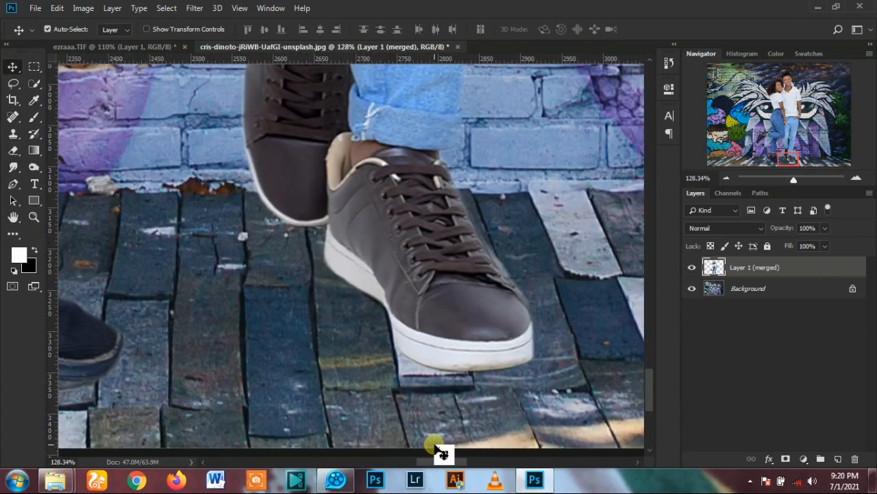
scroll(438, 447, "down", 3)
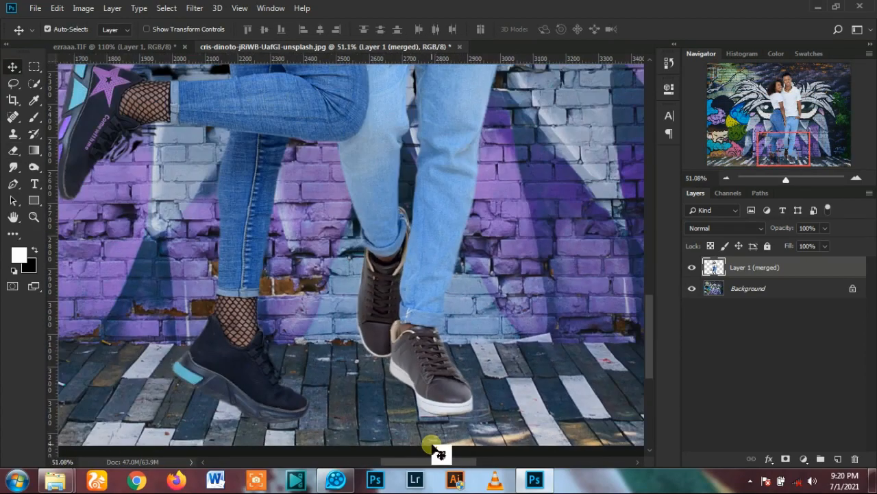
scroll(437, 449, "down", 3)
scroll(437, 449, "up", 3)
left_click(804, 459)
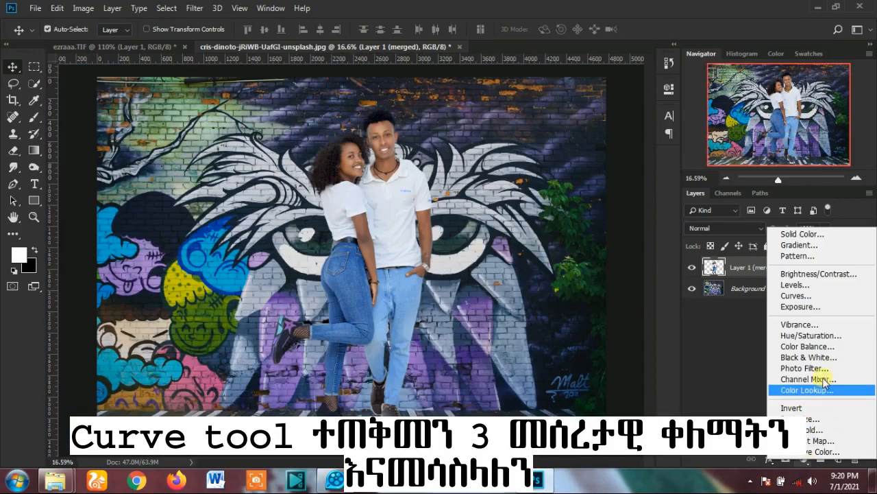
left_click(795, 295)
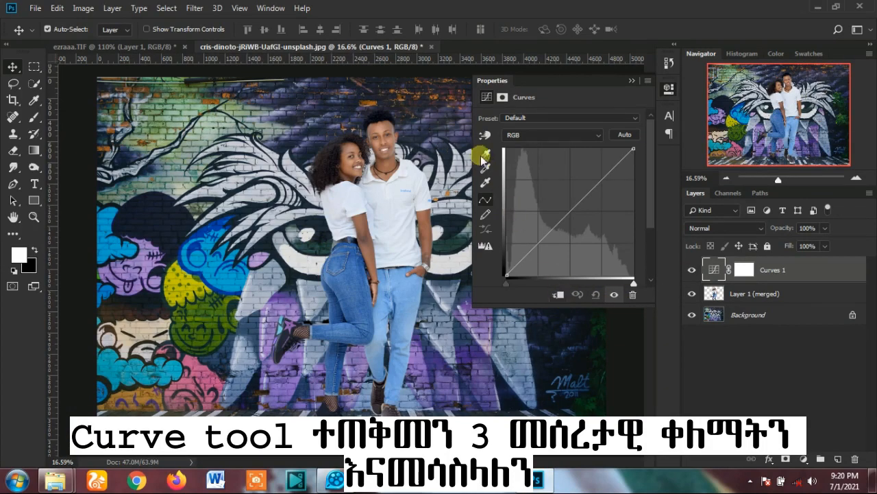
- Find the darkest bricks beside the owl's pale lower feather and set the Curves target shadow color by sampling them as 0e1215
scroll(279, 199, "down", 6)
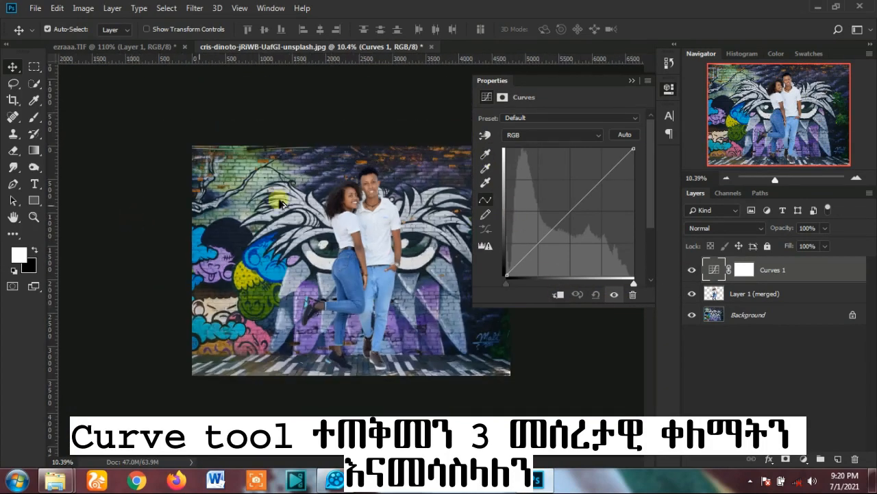
scroll(404, 270, "up", 3)
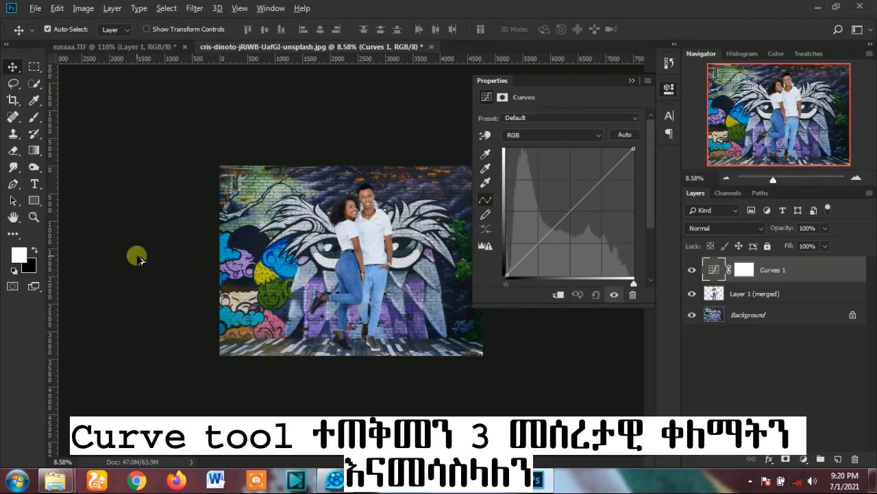
scroll(630, 351, "up", 6)
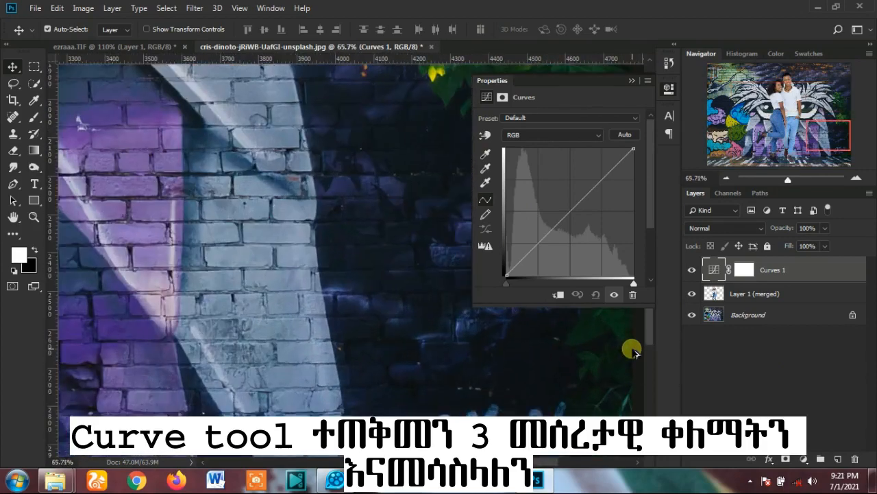
scroll(632, 351, "up", 2)
scroll(283, 328, "down", 1)
scroll(414, 395, "up", 2)
scroll(414, 396, "down", 3)
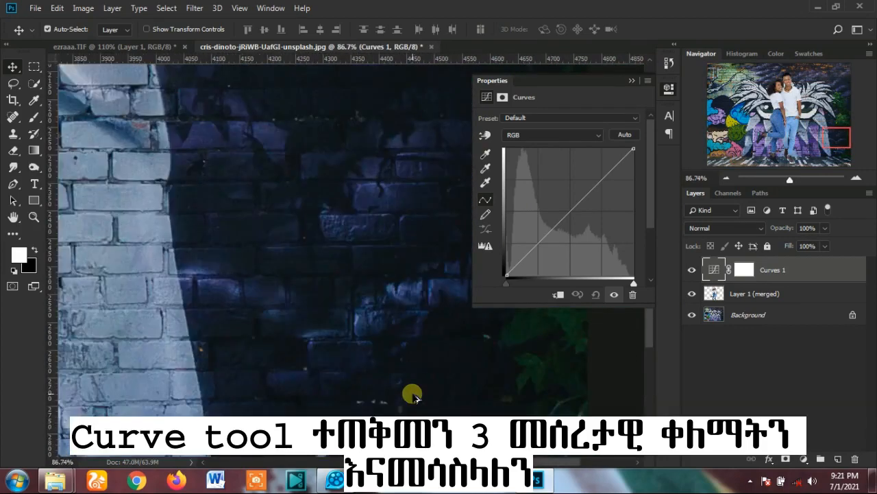
scroll(314, 372, "up", 2)
scroll(245, 384, "up", 2)
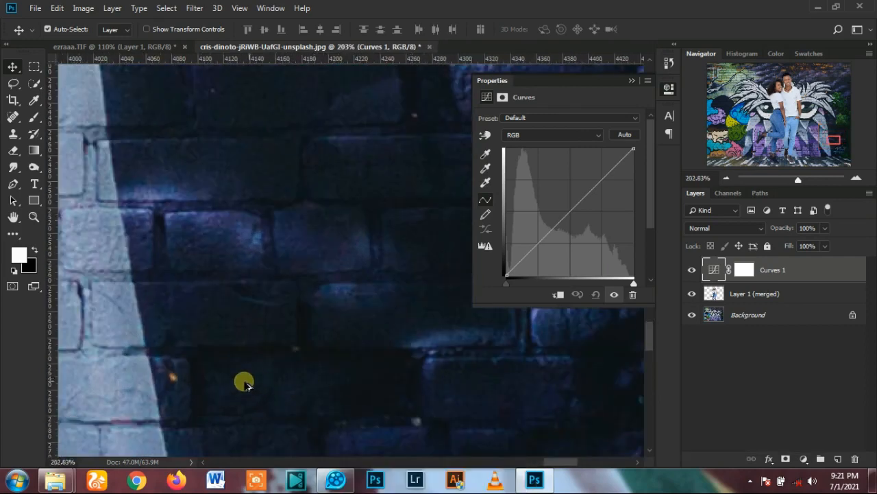
double_click(484, 159)
left_click(162, 220)
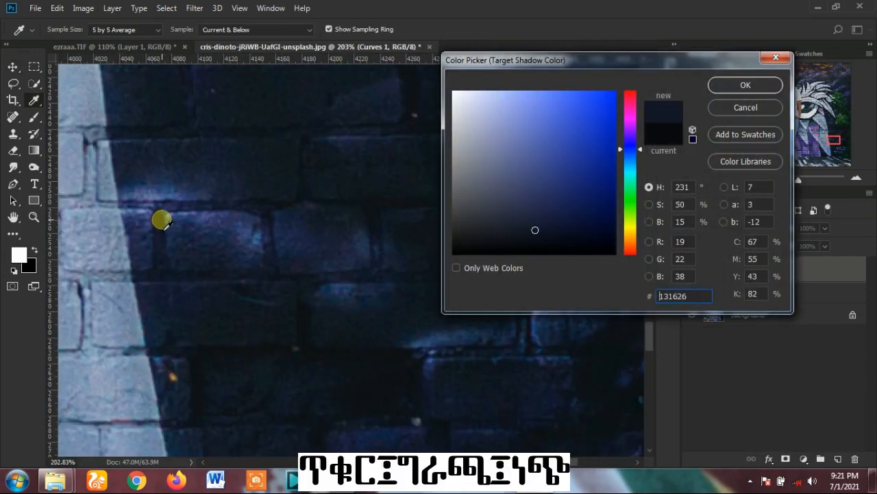
left_click(198, 382)
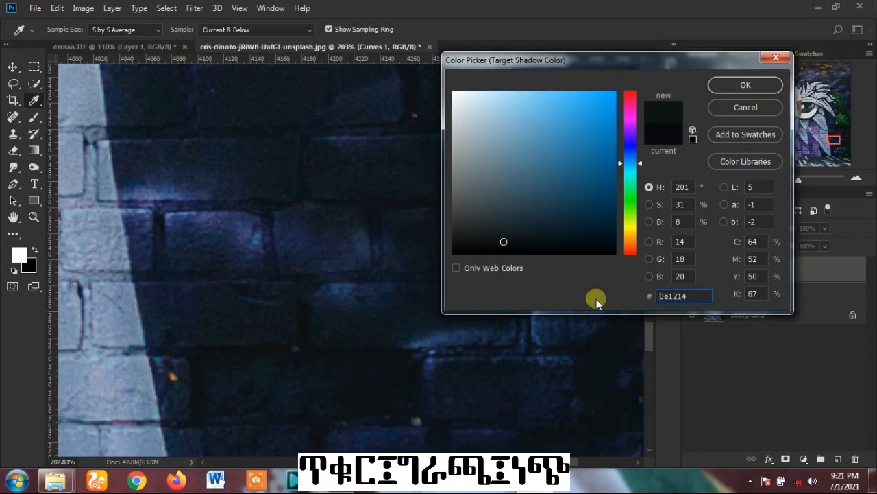
left_click(199, 392)
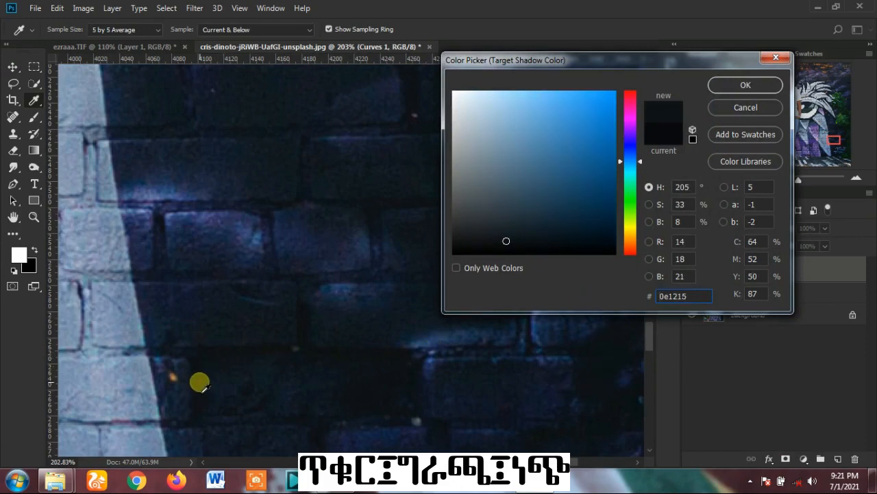
left_click(713, 85)
left_click(376, 185)
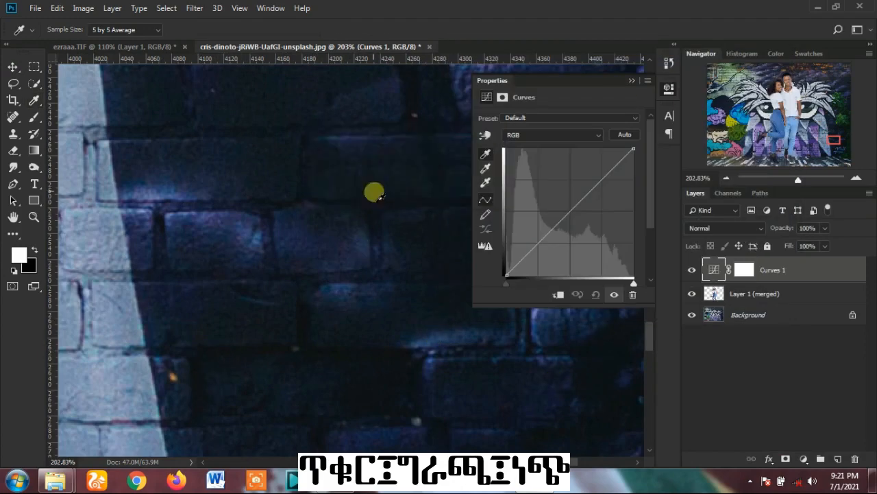
- Find the brightest part of the owl's eye beside the man's arm and set the Curves target highlight color by sampling it as d7d9d7
scroll(255, 210, "down", 7)
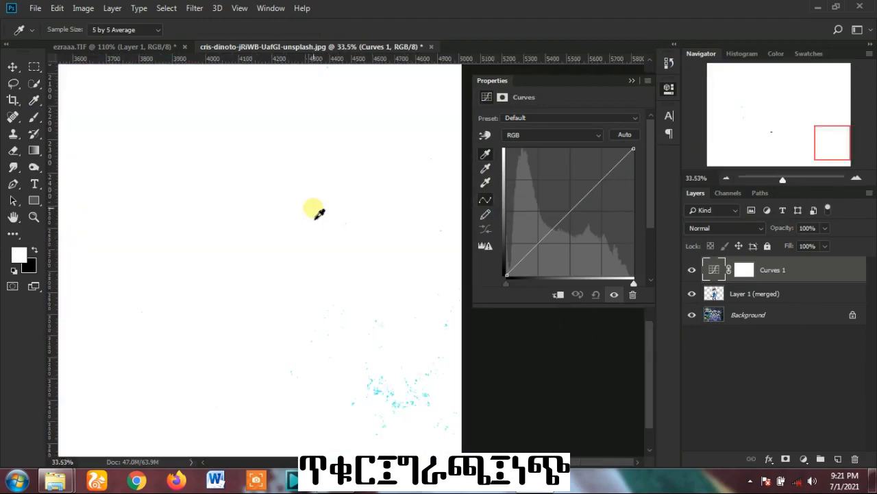
scroll(314, 212, "down", 4)
scroll(316, 211, "down", 2)
scroll(164, 237, "down", 3)
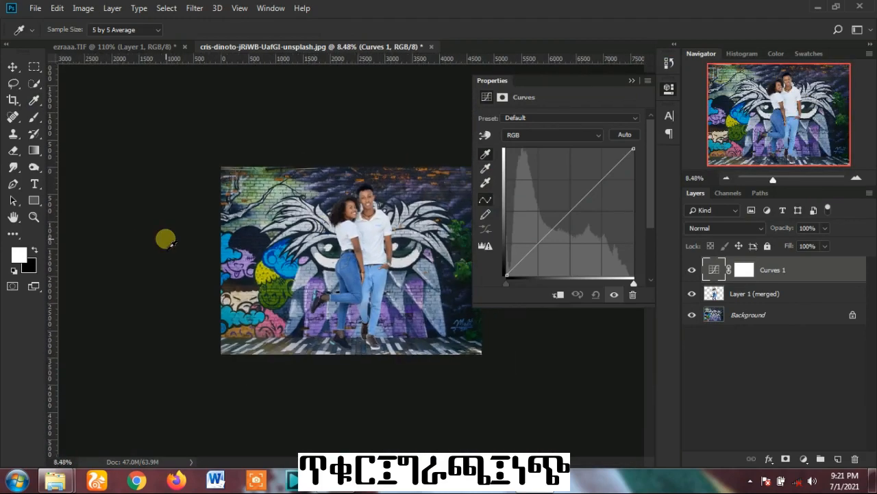
scroll(431, 268, "up", 3)
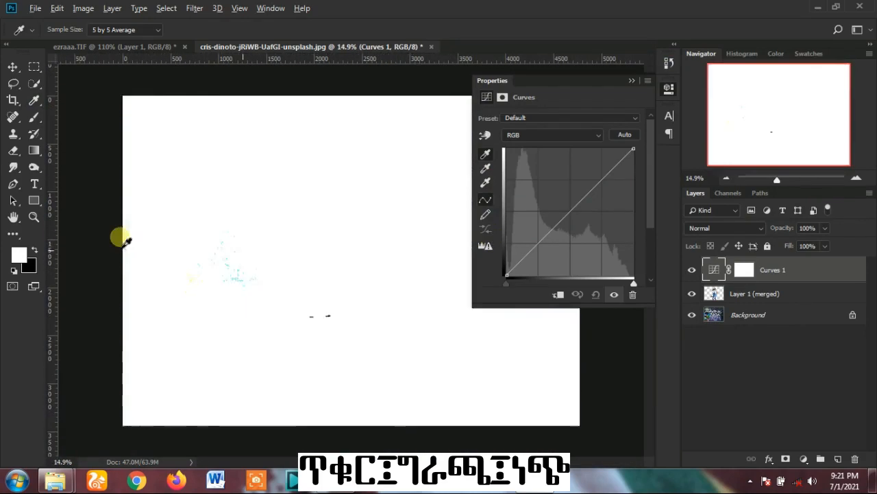
scroll(464, 275, "down", 2)
scroll(464, 274, "up", 7)
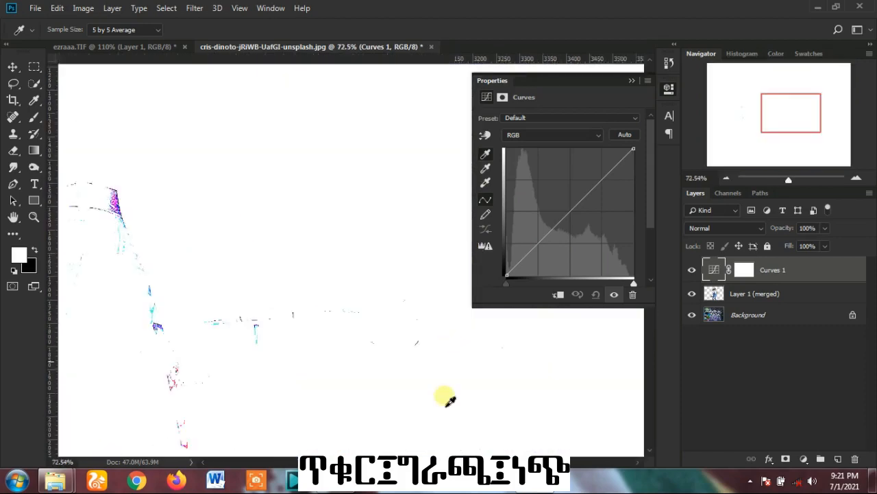
scroll(464, 274, "right", 5)
scroll(102, 180, "up", 2)
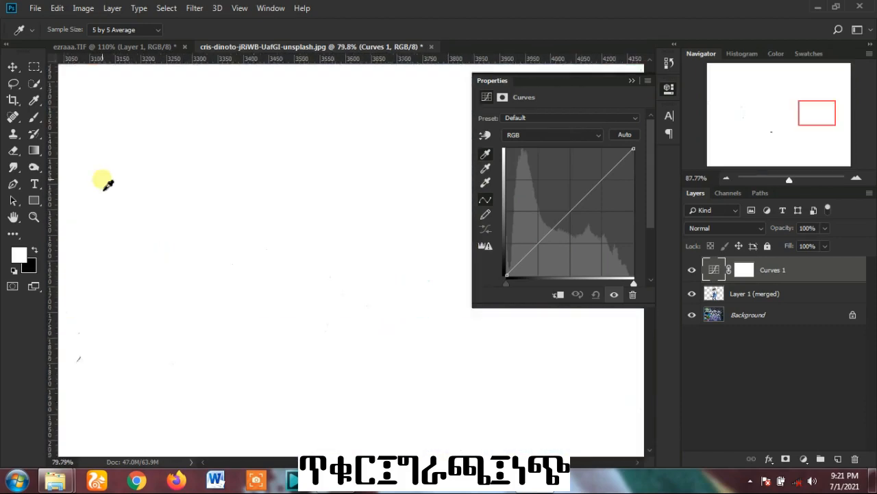
double_click(485, 182)
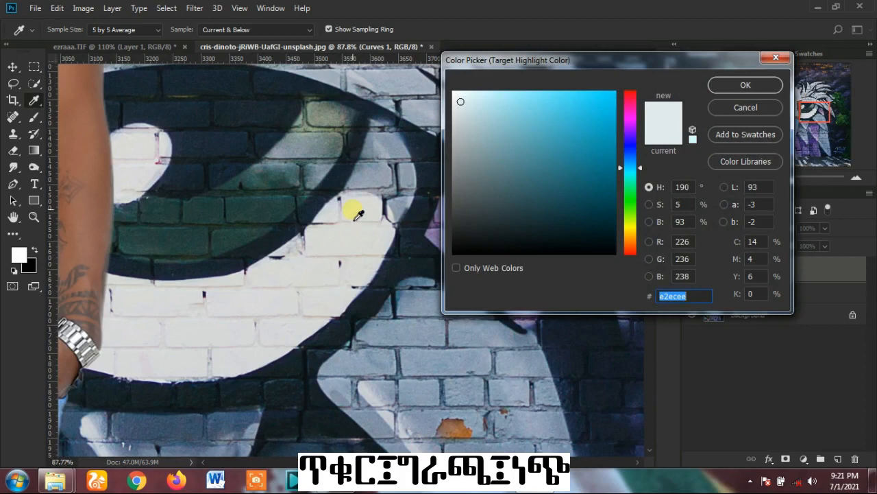
left_click(149, 152)
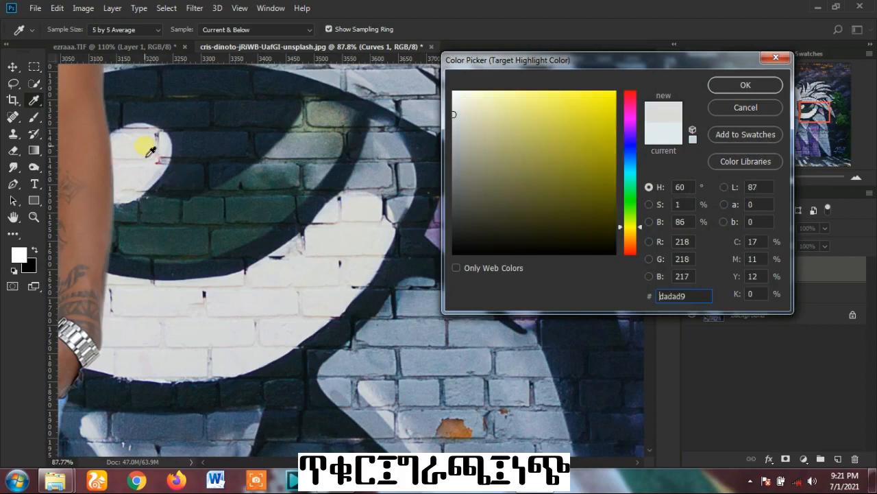
left_click(234, 299)
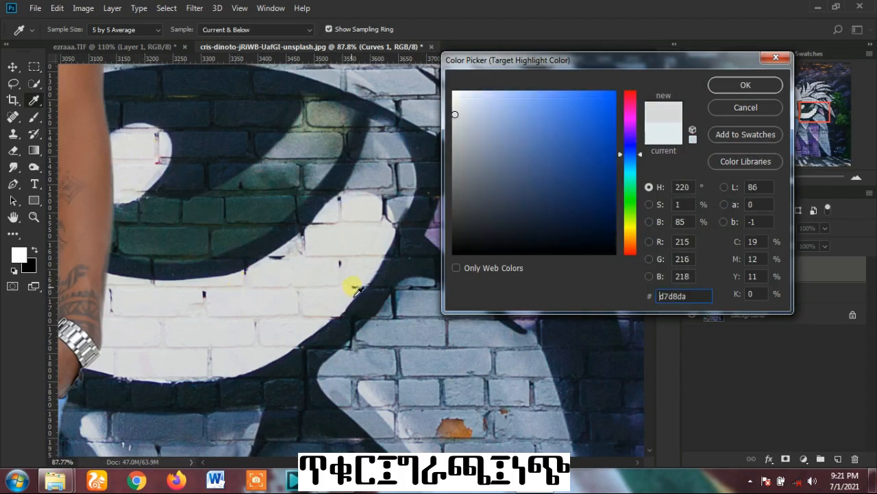
left_click(375, 207)
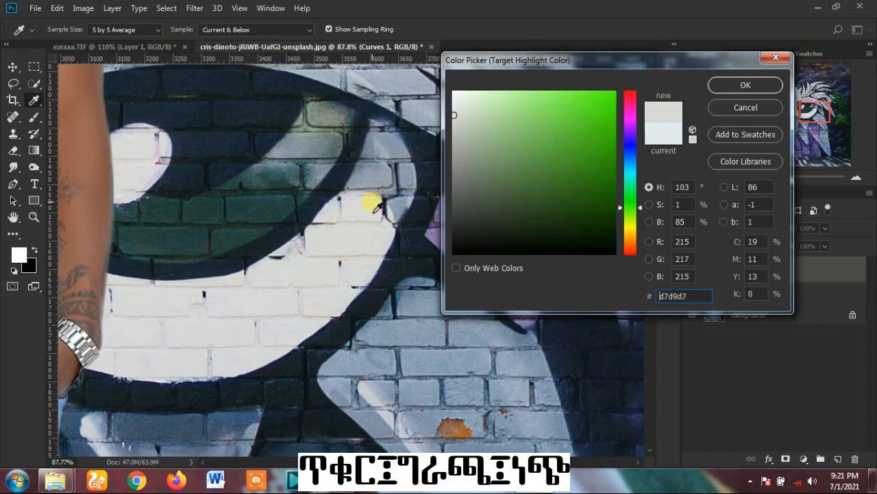
left_click(739, 84)
left_click(384, 186)
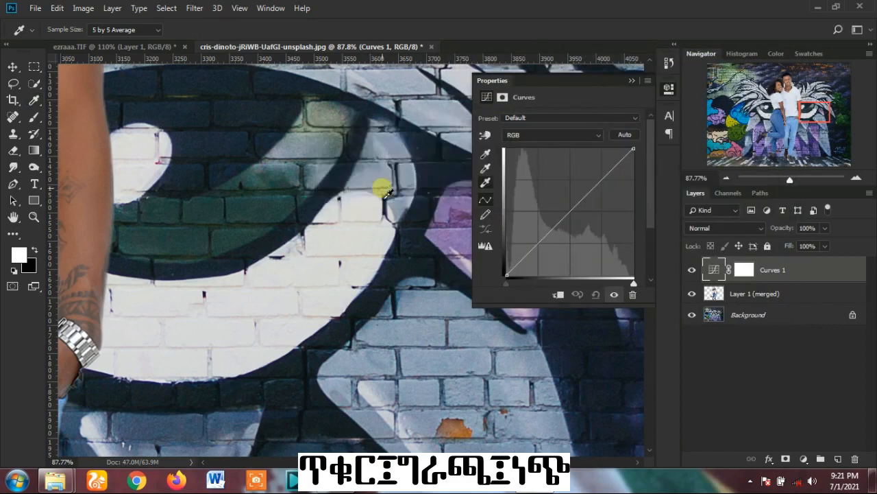
- Find a mid-gray floor plank beside the woman's shoe and set the Curves target midtone color by sampling it as 3f4d61
scroll(395, 188, "down", 3)
scroll(396, 194, "down", 3)
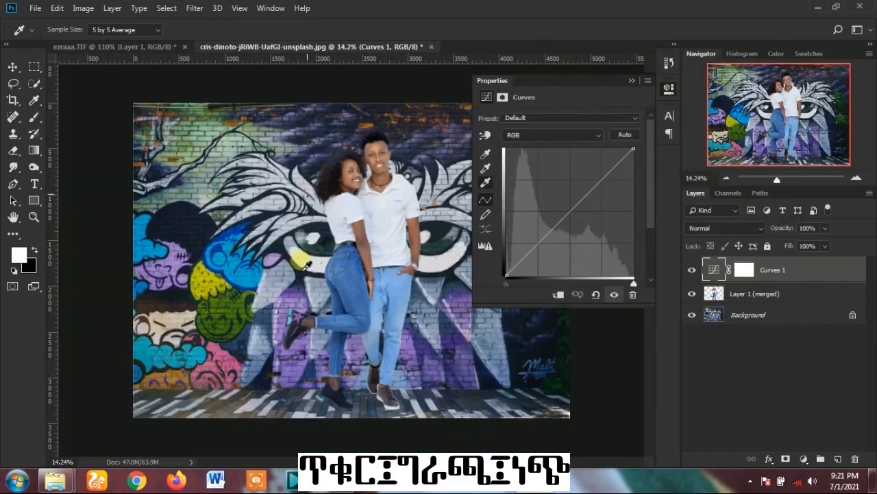
scroll(315, 436, "up", 3)
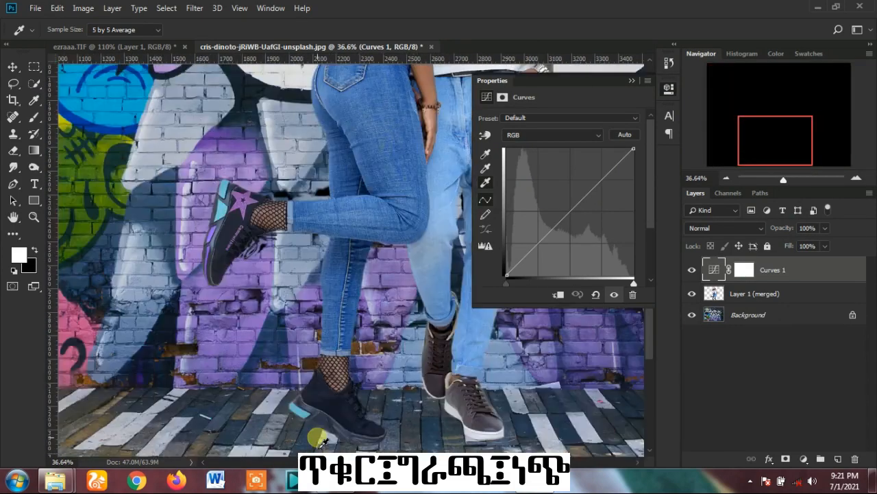
scroll(316, 436, "down", 2)
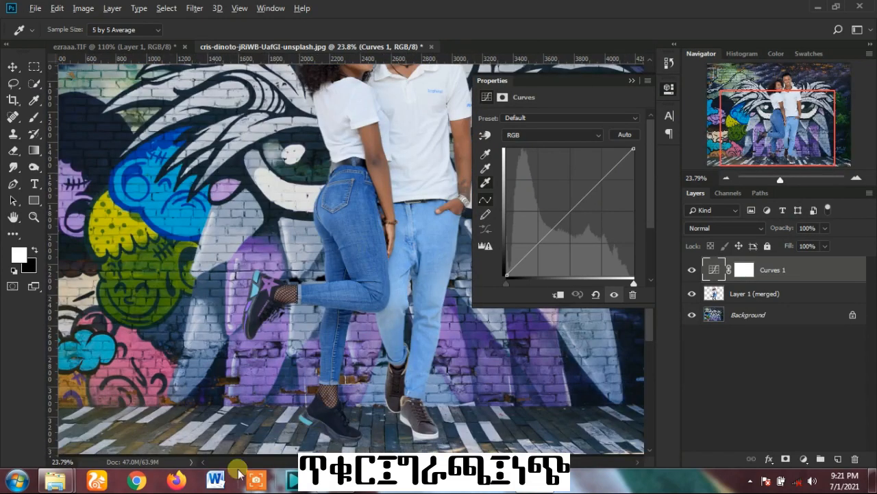
scroll(243, 433, "up", 3)
scroll(244, 433, "up", 3)
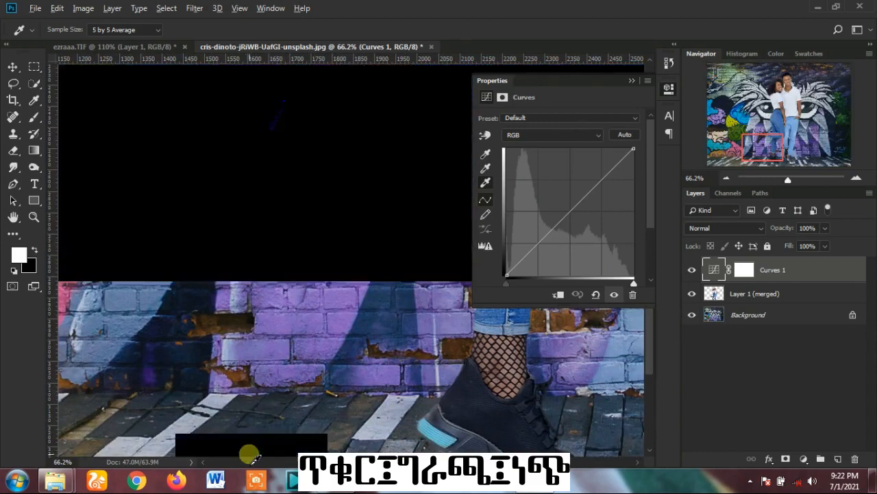
scroll(339, 417, "down", 2)
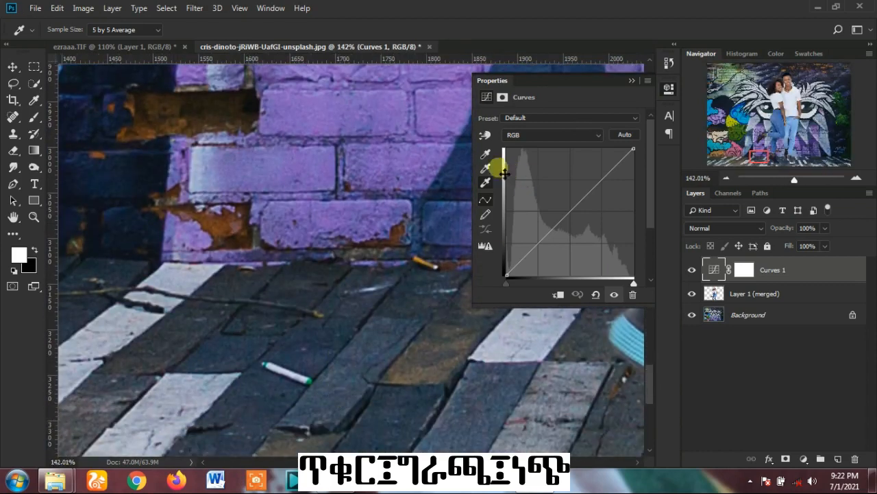
double_click(486, 168)
left_click(347, 374)
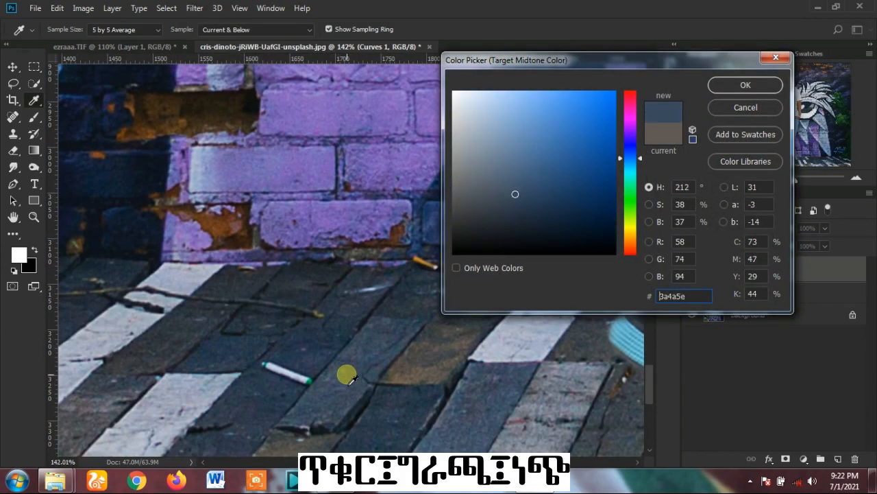
left_click(477, 416)
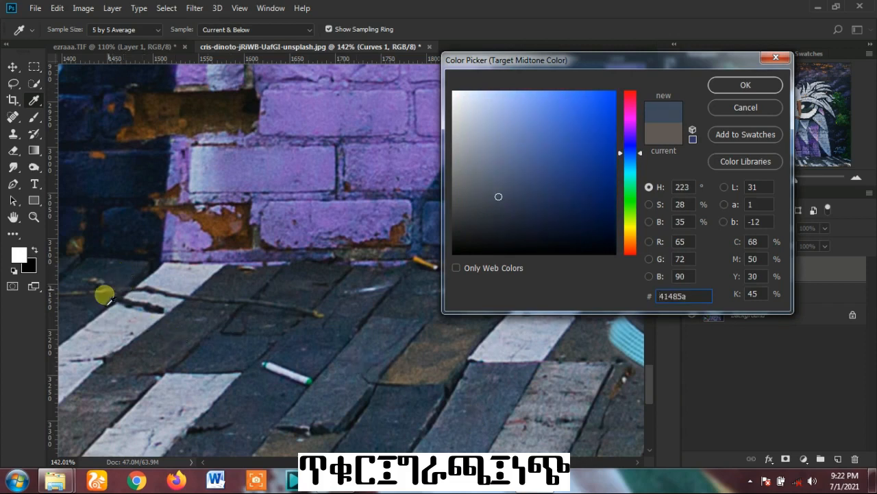
left_click(85, 309)
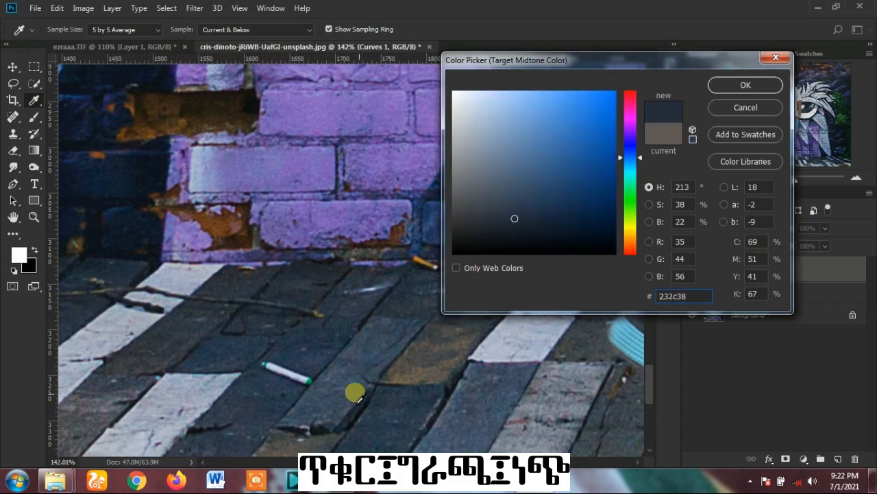
mouse_move(355, 393)
left_mouse_down()
mouse_move(342, 372)
mouse_move(358, 408)
mouse_move(350, 385)
left_mouse_up()
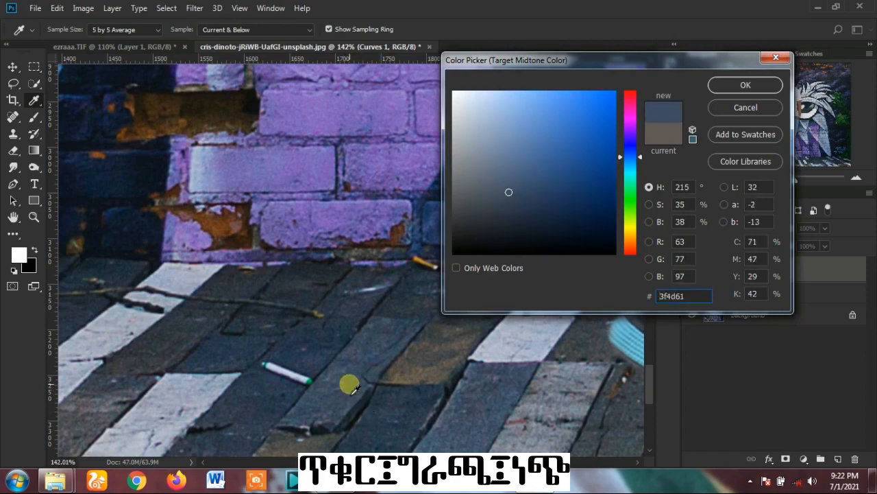
left_click(713, 87)
left_click(377, 185)
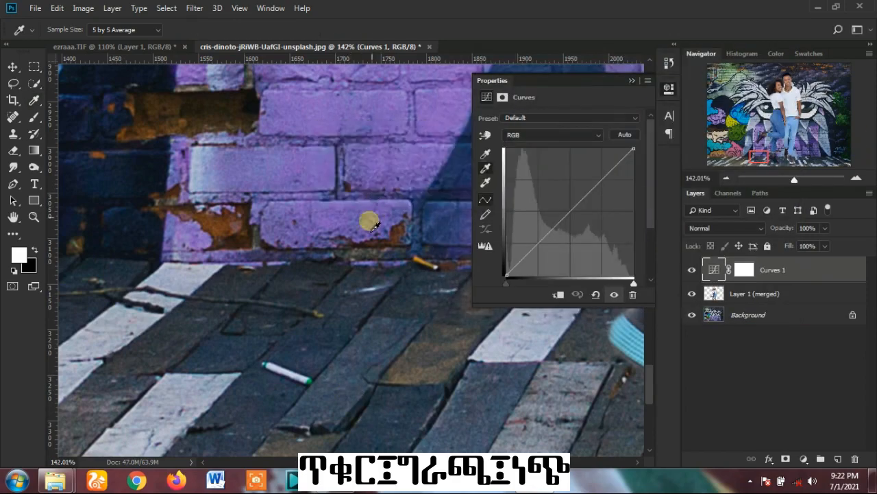
- Clip the Curves adjustment to the couple's merged layer and toggle its effect while viewing the man's face
scroll(350, 232, "down", 5)
scroll(350, 231, "down", 2)
scroll(358, 133, "up", 8)
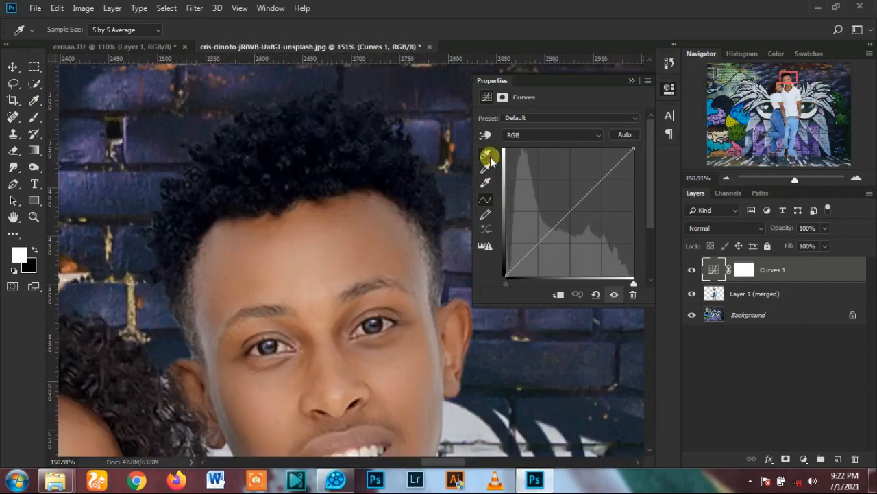
left_click(485, 156)
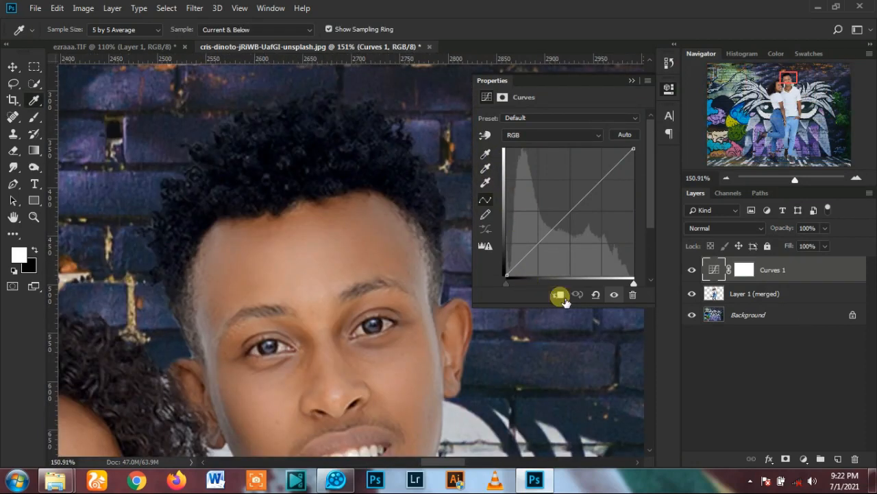
left_click(558, 295)
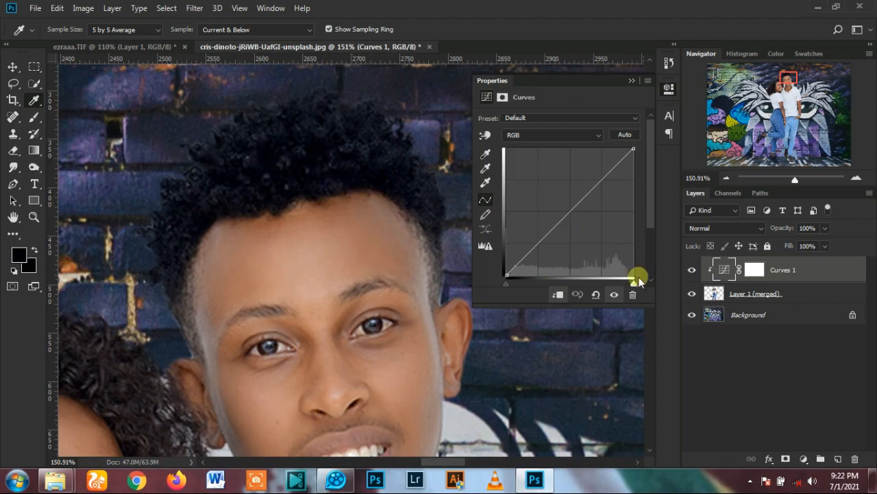
left_click(616, 295)
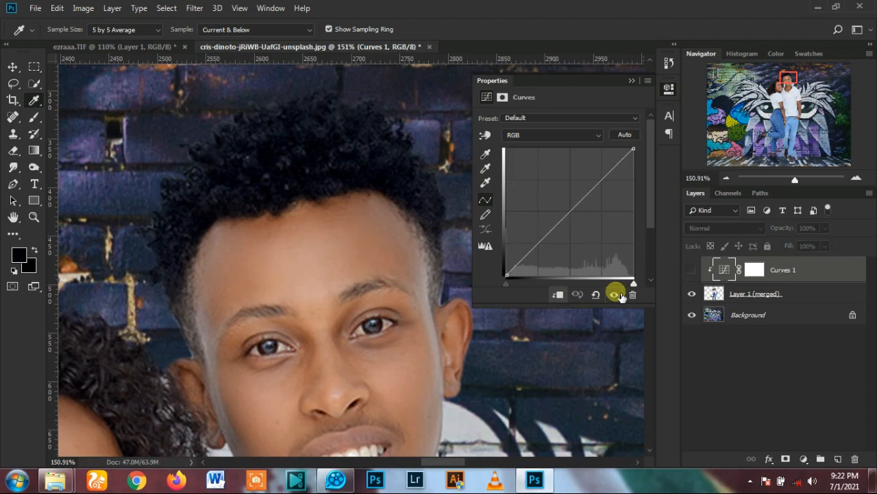
- Set the Curves black point on the man's dark hair and the white point on his white shirt
left_click(488, 155)
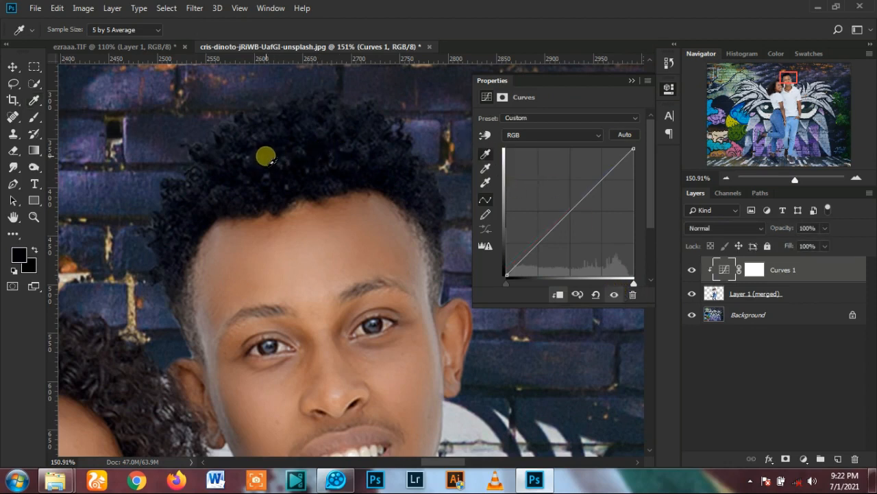
left_click(272, 159)
left_click(490, 187)
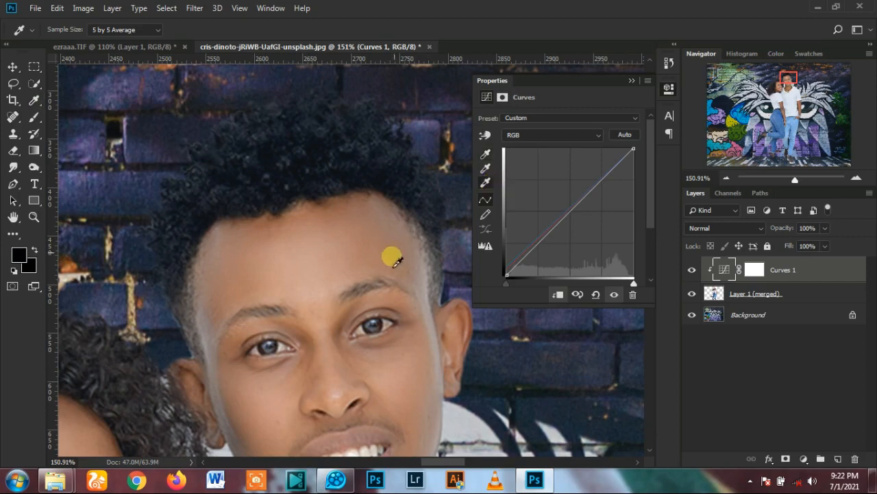
scroll(322, 268, "down", 4)
scroll(380, 382, "down", 5)
left_click(447, 368)
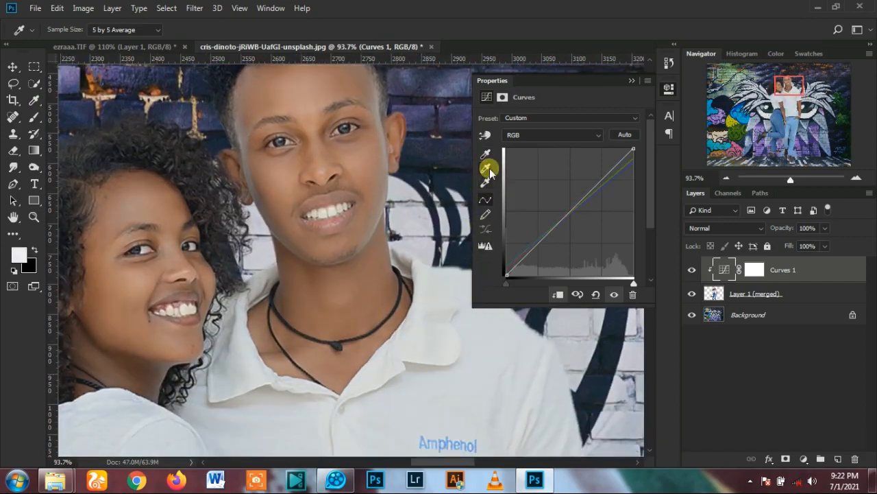
- Find a neutral gray on the couple and set the Curves gray point on the shaded shirt edge above the woman's waistband
scroll(327, 249, "down", 8)
scroll(439, 380, "up", 2)
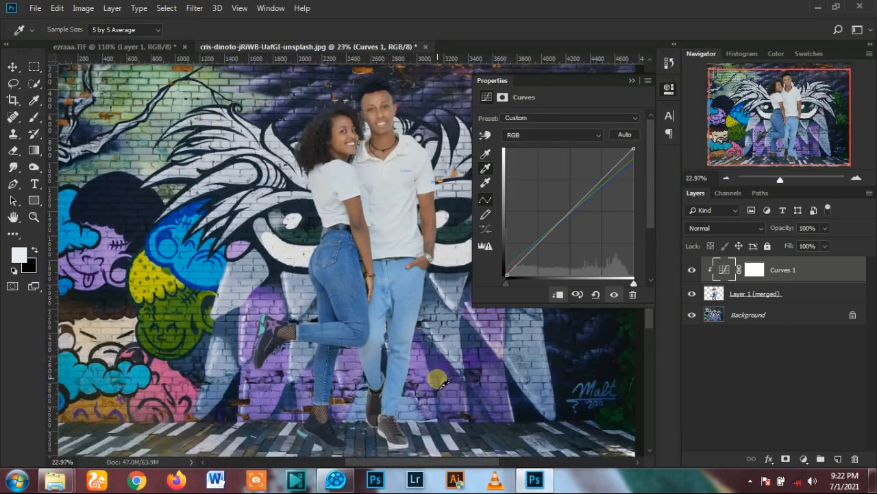
scroll(438, 380, "up", 3)
scroll(411, 386, "down", 1)
scroll(358, 416, "down", 2)
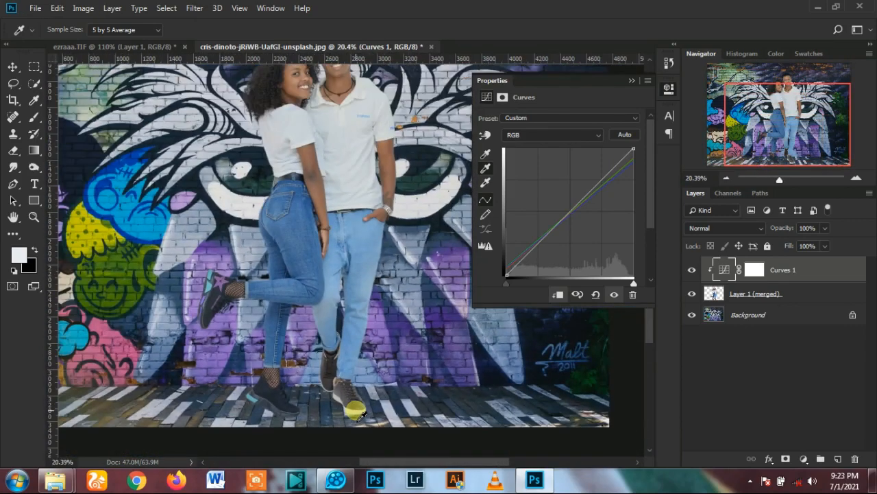
scroll(357, 411, "down", 1)
scroll(206, 309, "up", 6)
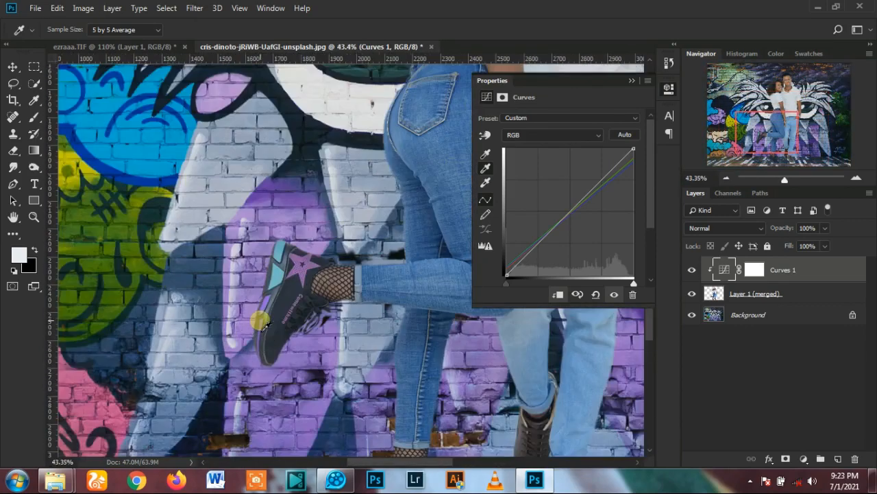
scroll(490, 89, "up", 3)
scroll(466, 121, "up", 5)
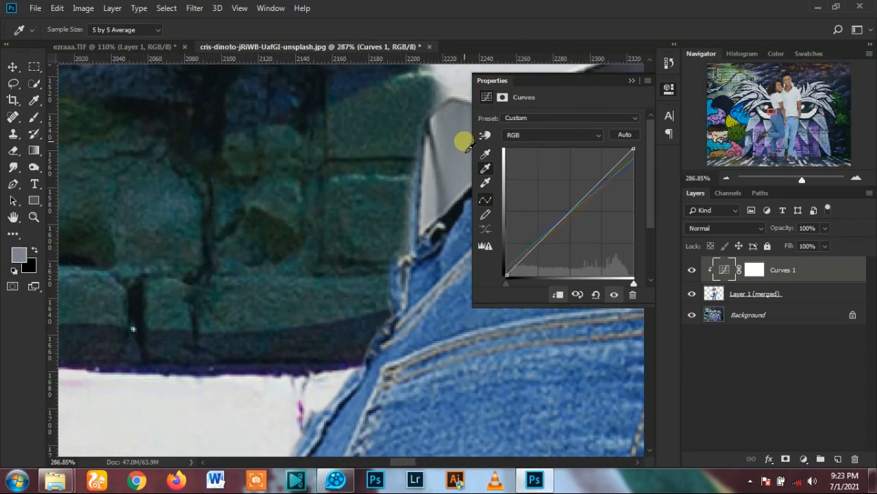
- Compare the couple before and after the color match by repeatedly hiding and showing the Curves 1 layer
scroll(98, 171, "down", 8)
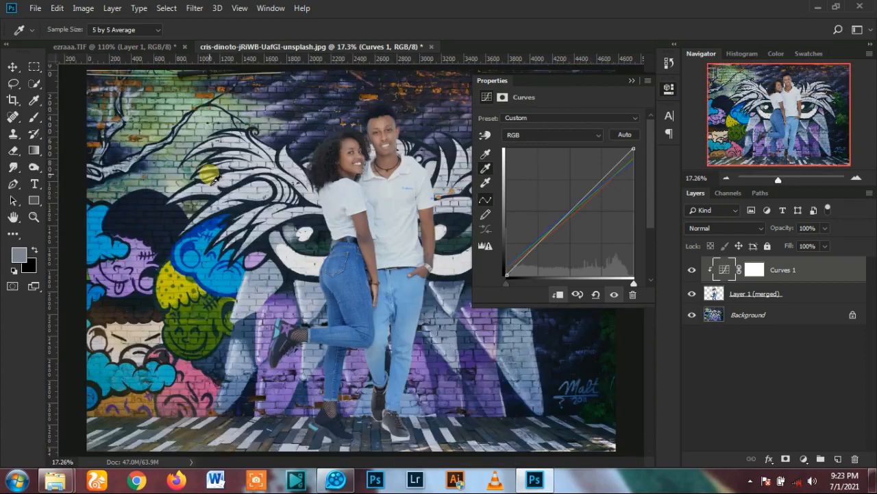
scroll(219, 180, "down", 2)
scroll(412, 219, "up", 4)
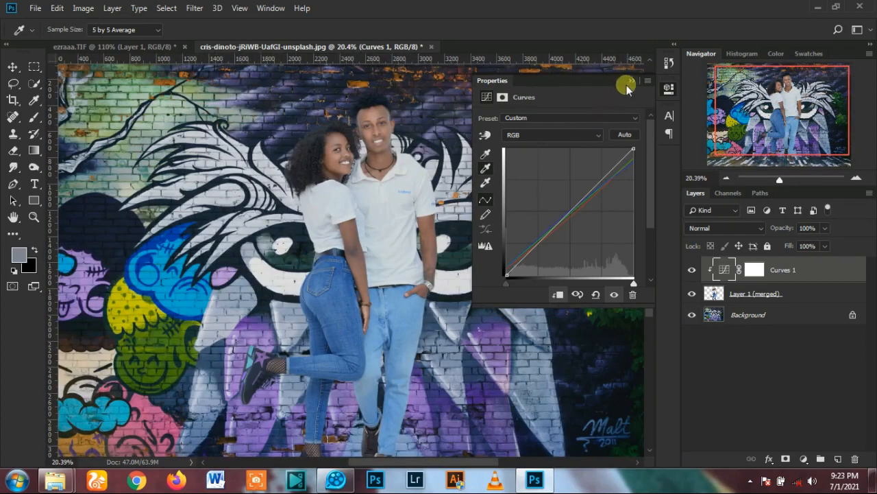
left_click(630, 82)
left_click(691, 270)
left_click(692, 269)
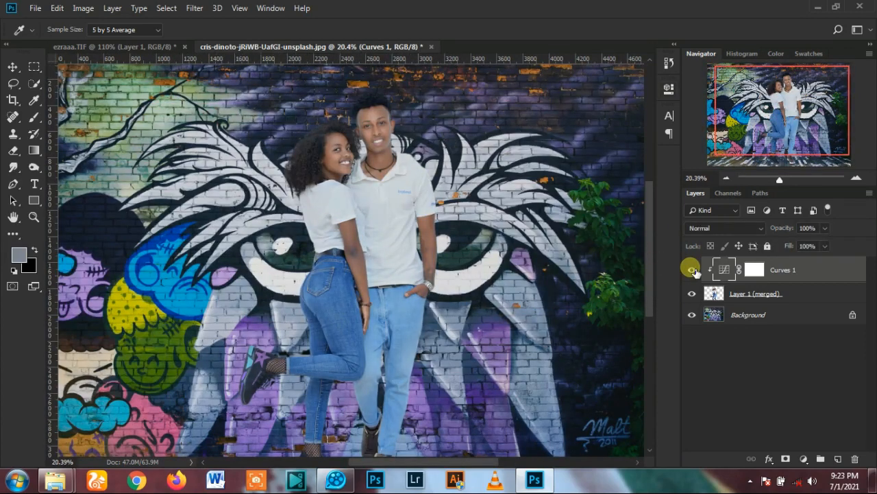
left_click(692, 269)
left_click(693, 270)
left_click(692, 270)
left_click(693, 270)
left_click(692, 269)
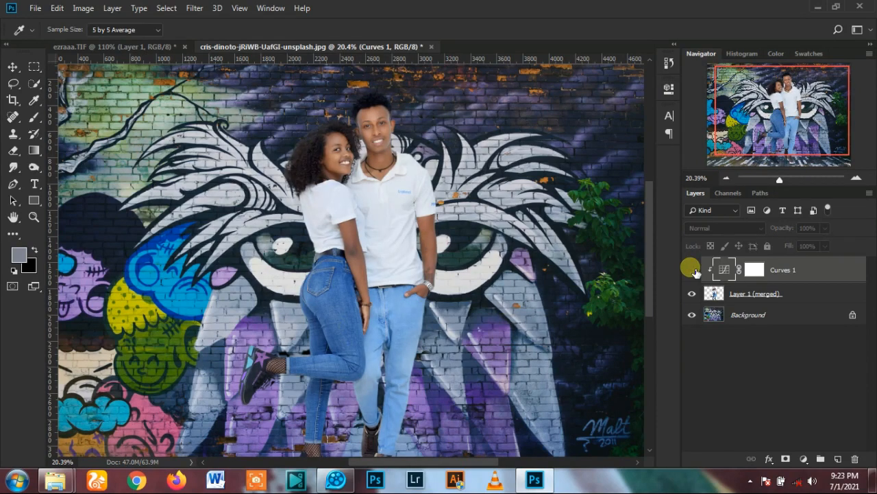
left_click(693, 270)
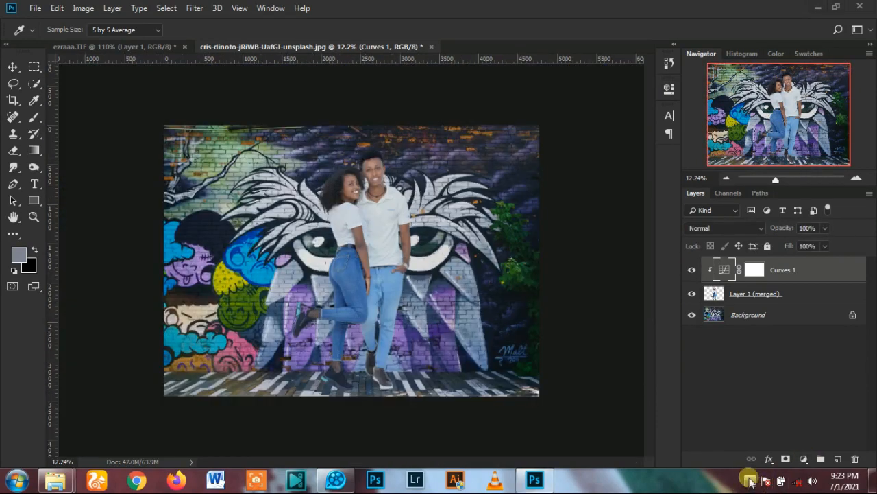
- Add a Color Lookup adjustment layer above Curves 1 and apply the Crisp_Warm.look 3D LUT
left_click(750, 481)
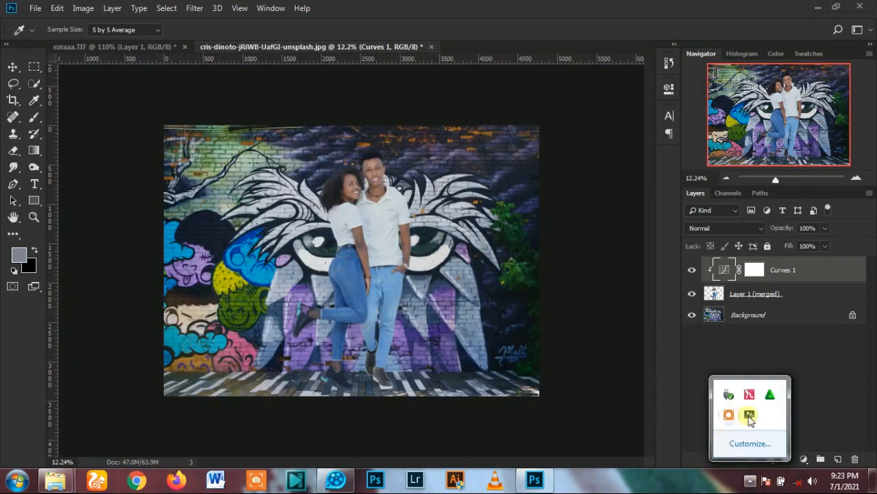
left_click(804, 459)
left_click(788, 387)
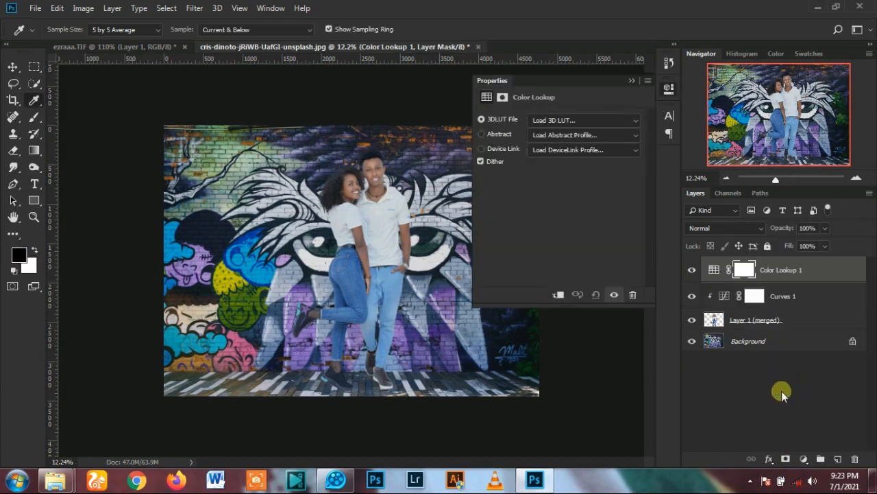
left_click(581, 120)
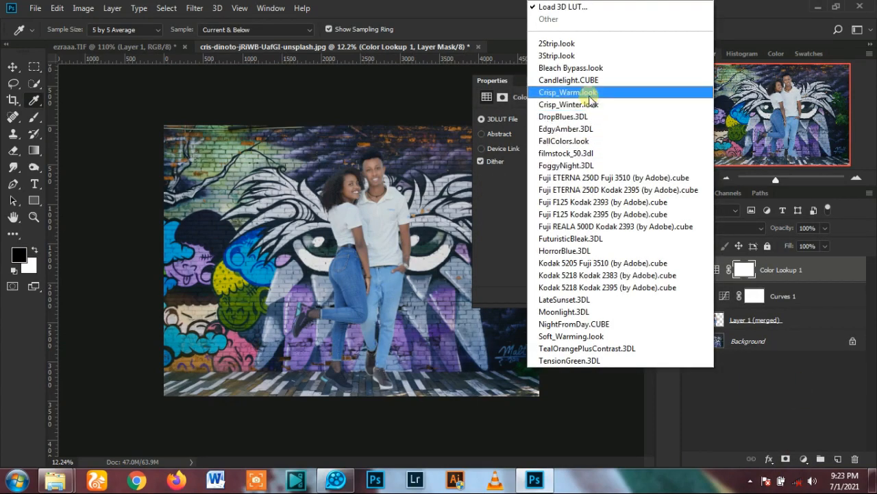
left_click(589, 93)
- Try the Soft_Warming.look and NightFromDay.CUBE 3D LUTs on the Color Lookup 1 layer
left_click(588, 118)
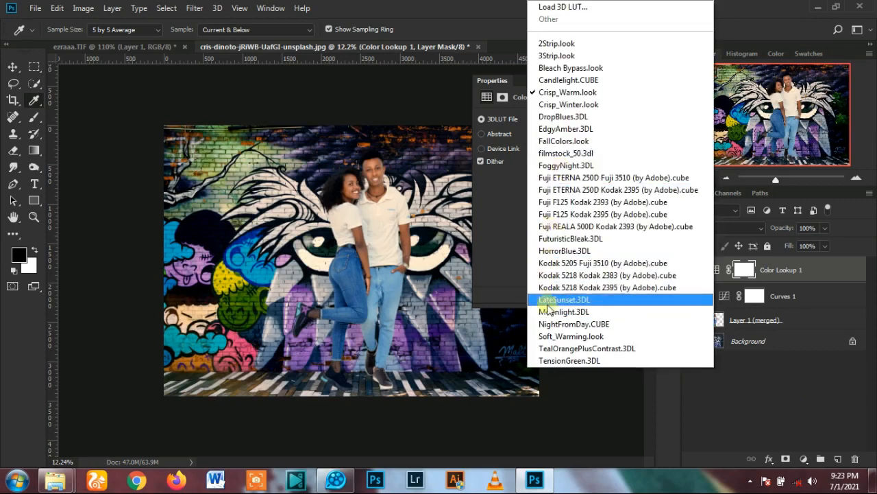
left_click(556, 284)
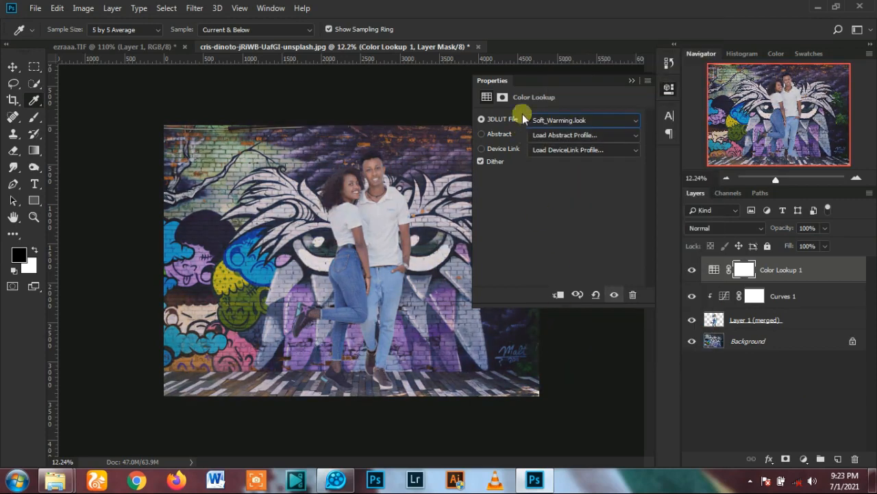
left_click(565, 121)
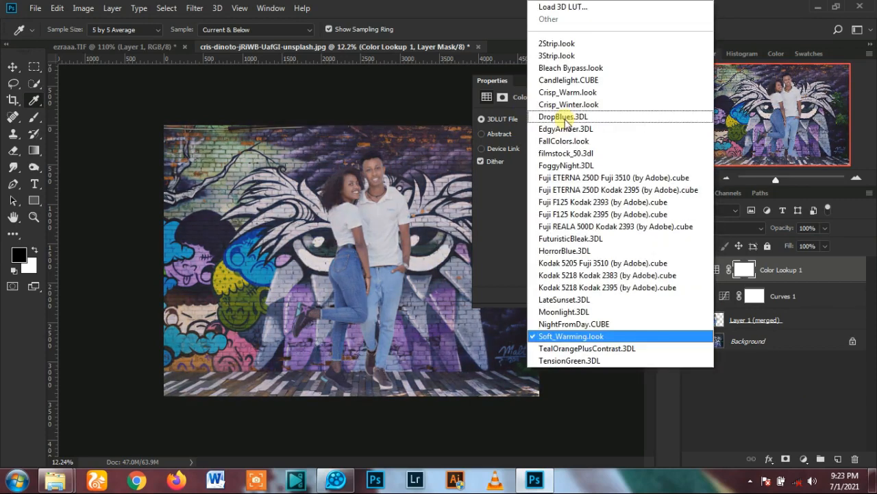
left_click(569, 324)
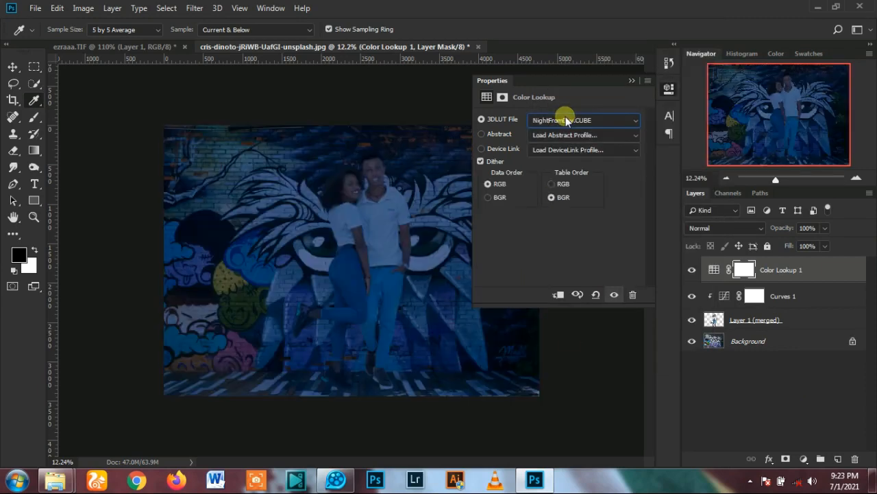
- Preview the Kodak, Fuji and FoggyNight 3D LUTs one after another on Color Lookup 1
scroll(566, 121, "up", 3)
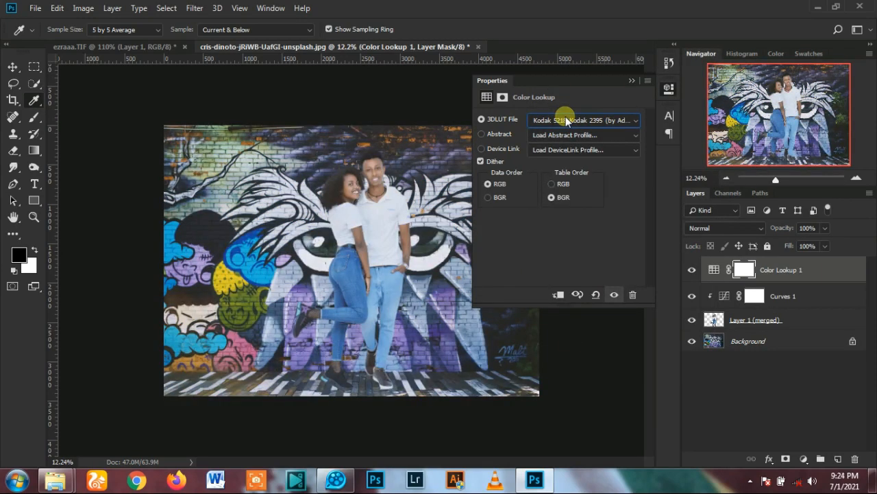
scroll(566, 121, "up", 1)
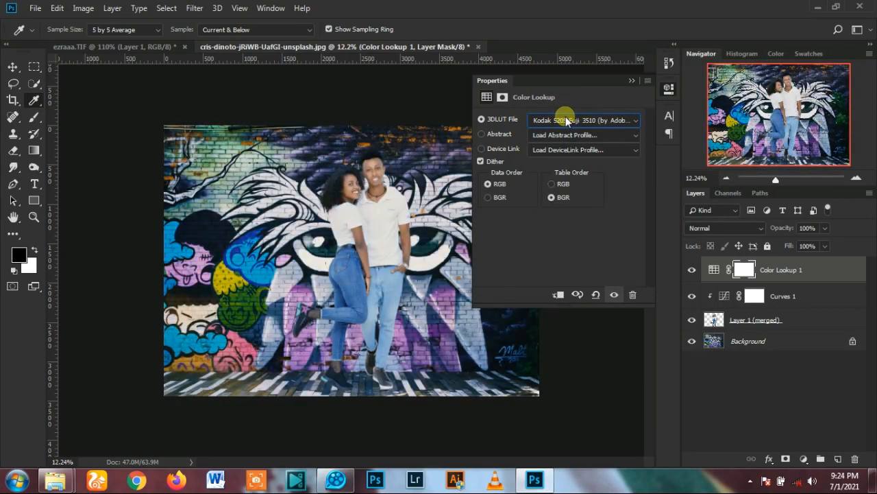
scroll(571, 125, "up", 1)
scroll(570, 125, "down", 1)
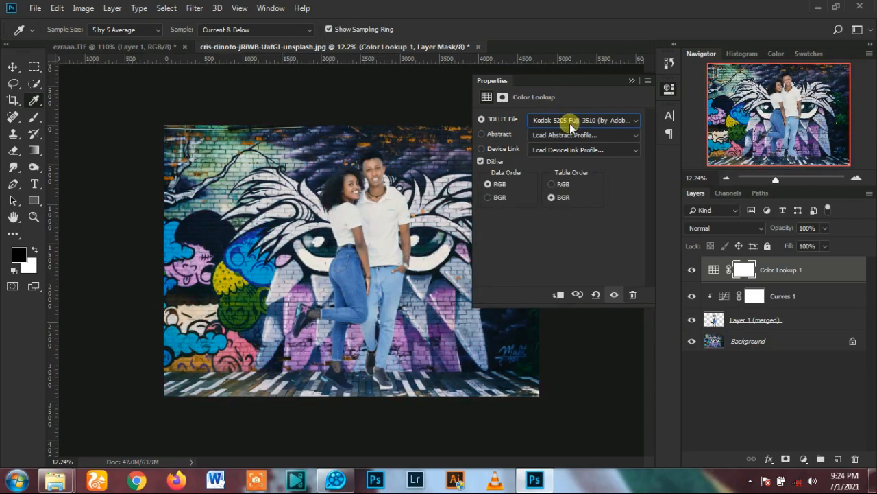
scroll(570, 126, "up", 3)
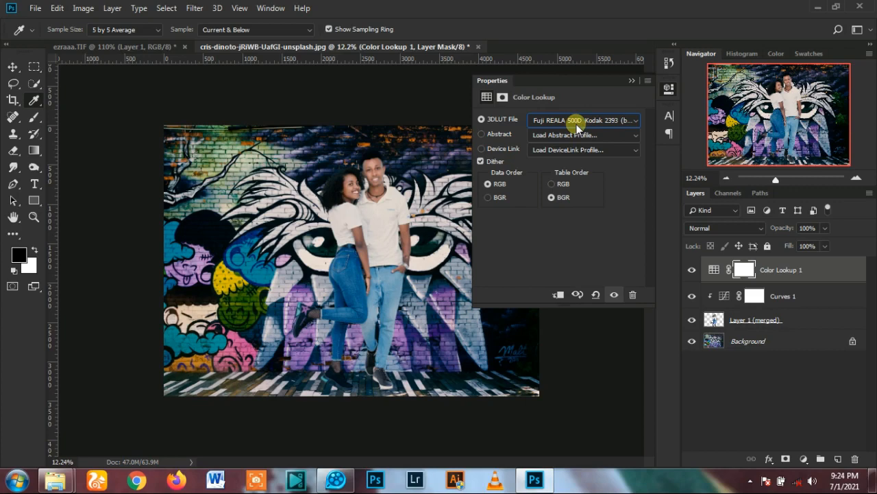
scroll(576, 128, "up", 1)
scroll(576, 127, "up", 1)
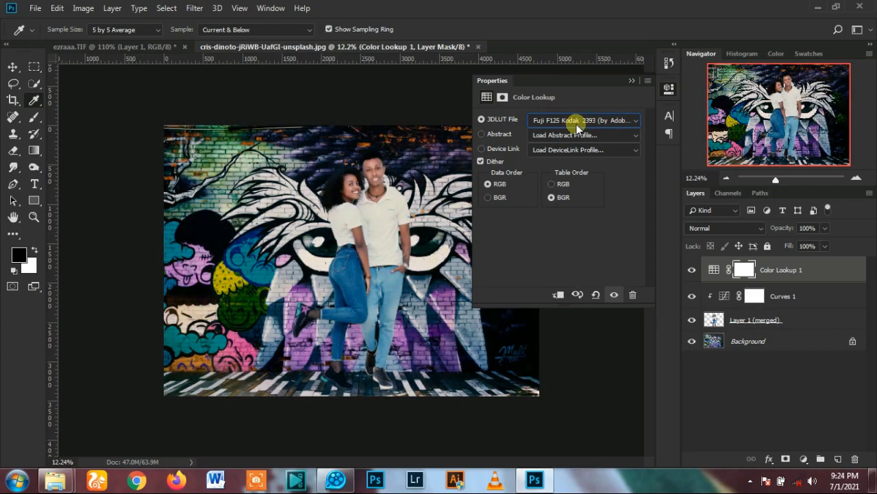
scroll(576, 128, "down", 2)
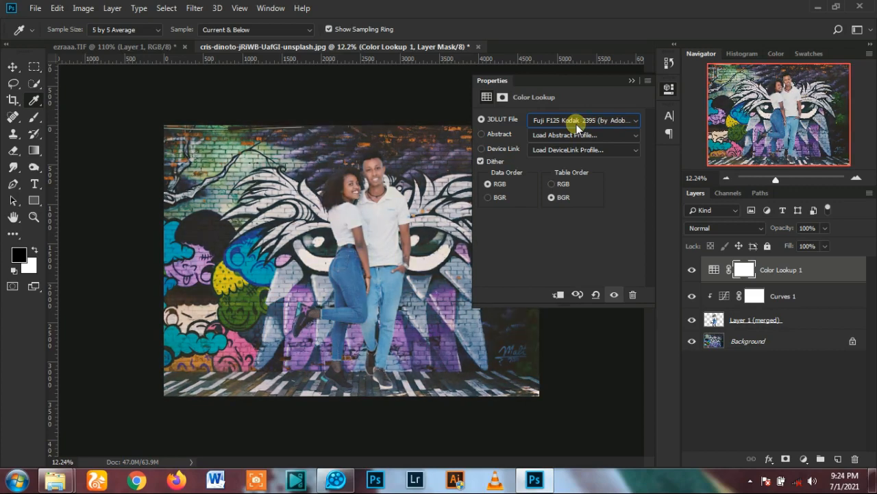
scroll(577, 128, "up", 5)
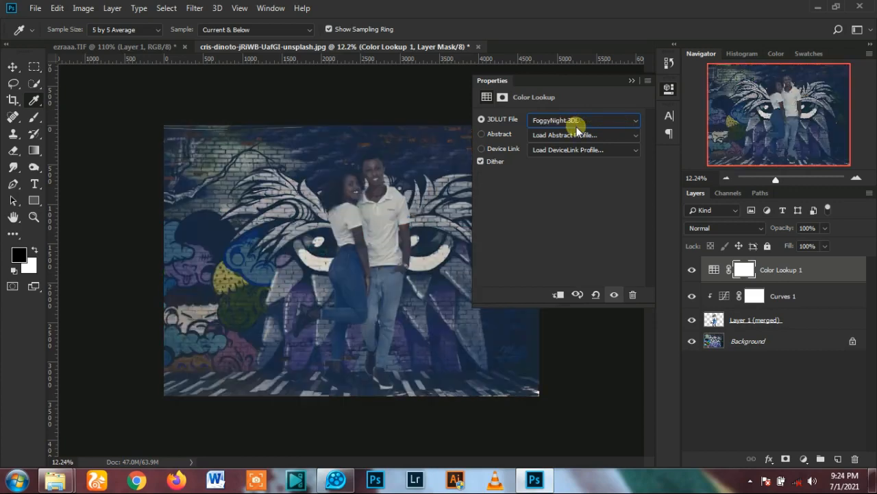
- Try the Bleach Bypass.look 3D LUT on Color Lookup 1, but settle on FallColors.look
left_click(577, 125)
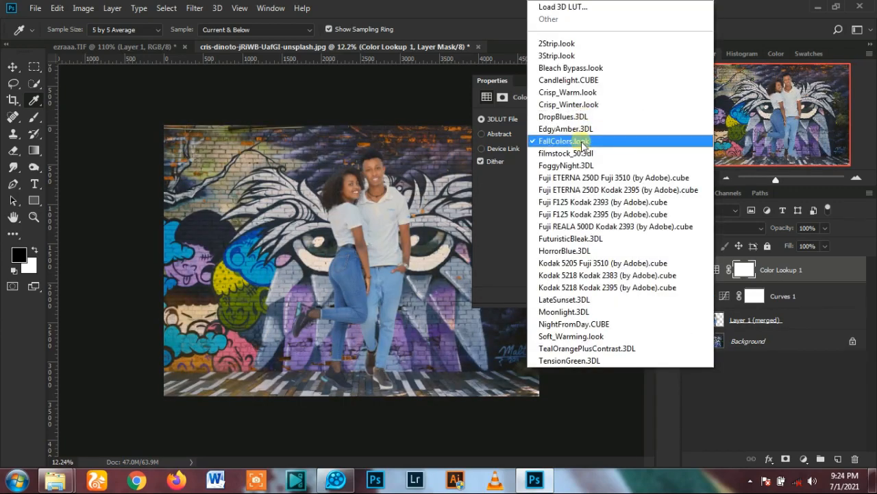
left_click(583, 68)
left_click(556, 118)
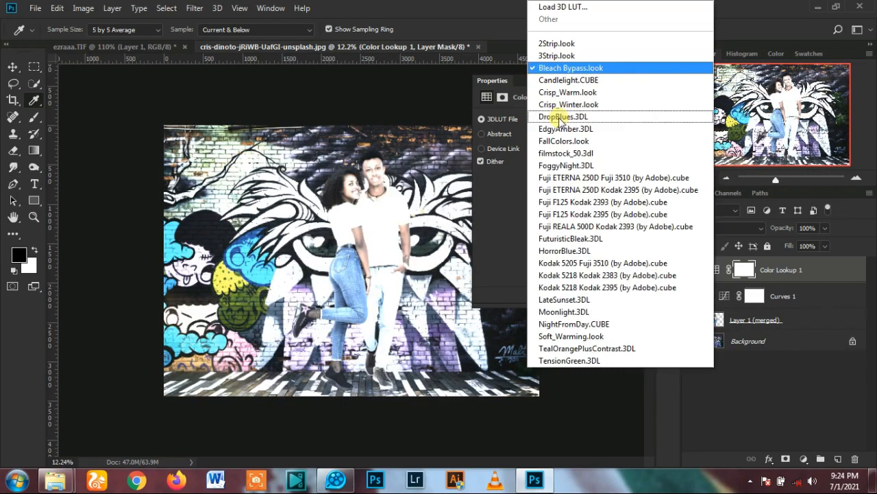
left_click(566, 141)
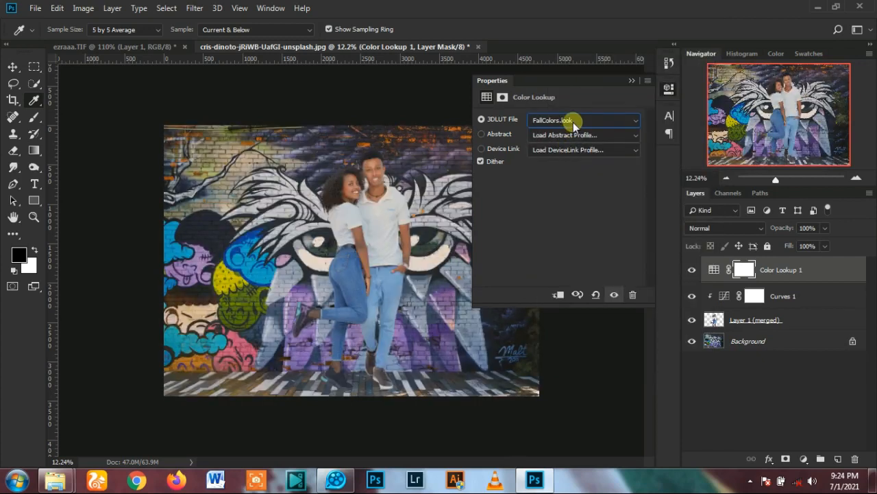
- Set the Color Lookup 1 layer's blend mode to Soft Light and its opacity to 48%
left_click(632, 81)
left_click(695, 227)
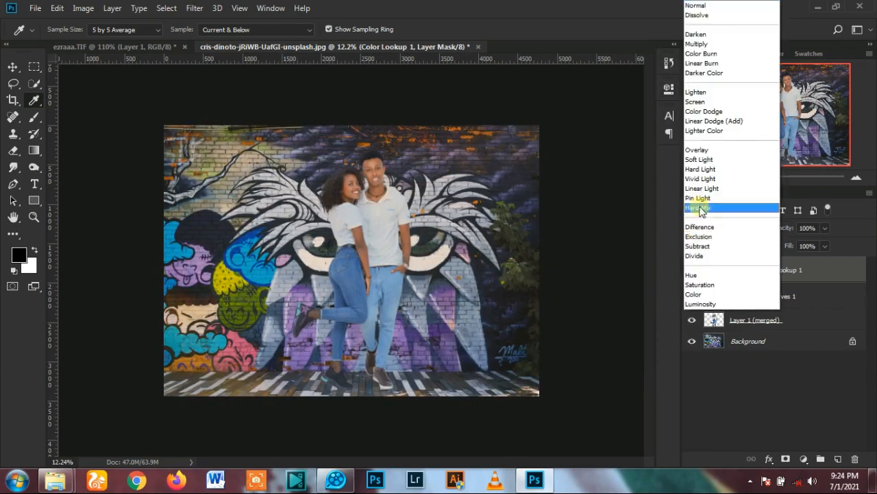
left_click(695, 161)
left_click_drag(787, 227, 772, 232)
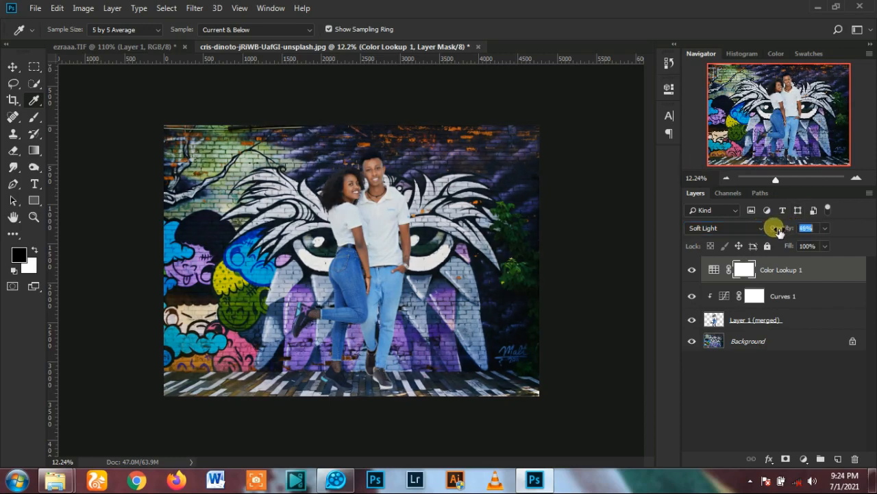
- Compare the couple up close with Color Lookup 1 hidden and shown, ending with the layer visible
left_click(13, 67)
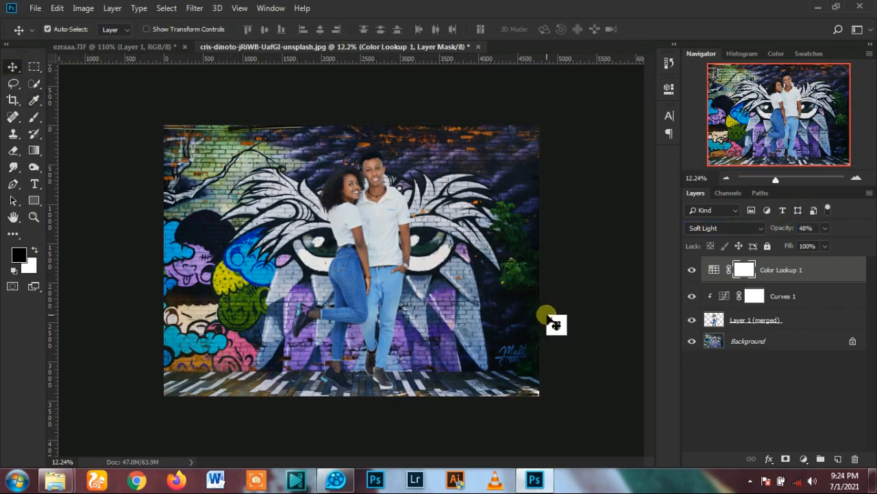
left_click(547, 315)
scroll(371, 134, "up", 10)
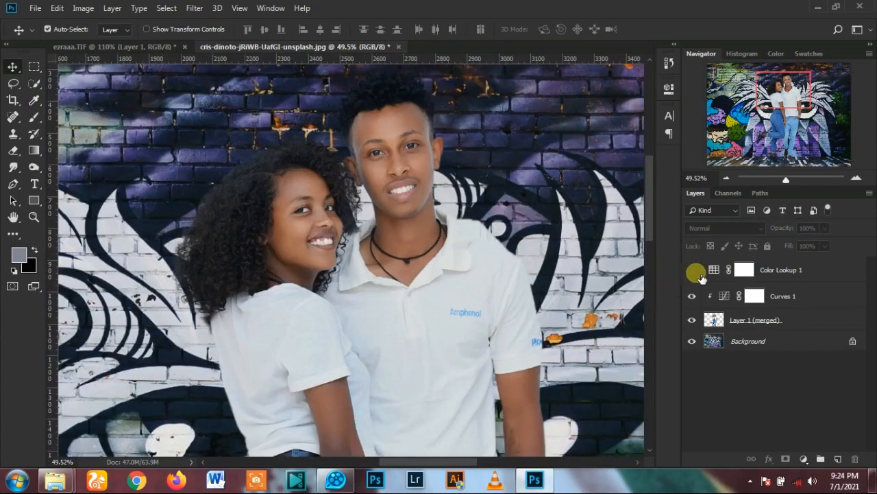
left_click(696, 273)
scroll(252, 205, "down", 10)
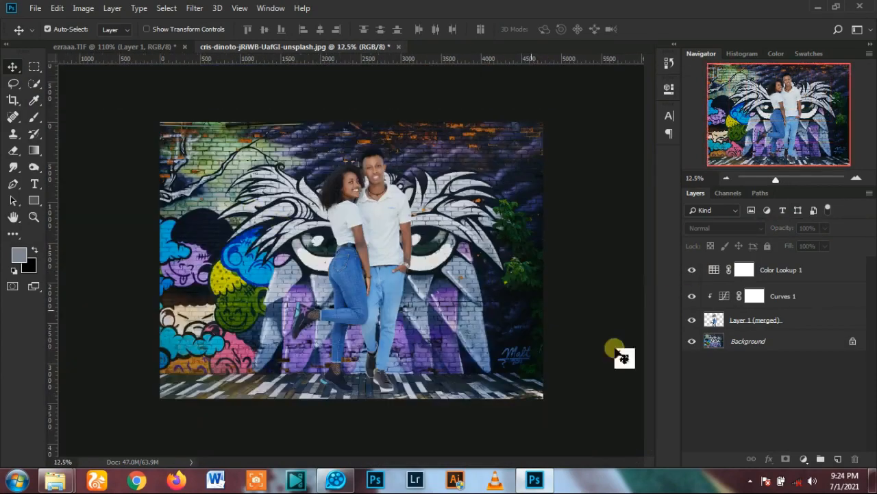
- Add a second Color Lookup adjustment layer above Color Lookup 1 and apply the Soft_Warming.look 3D LUT
left_click(803, 459)
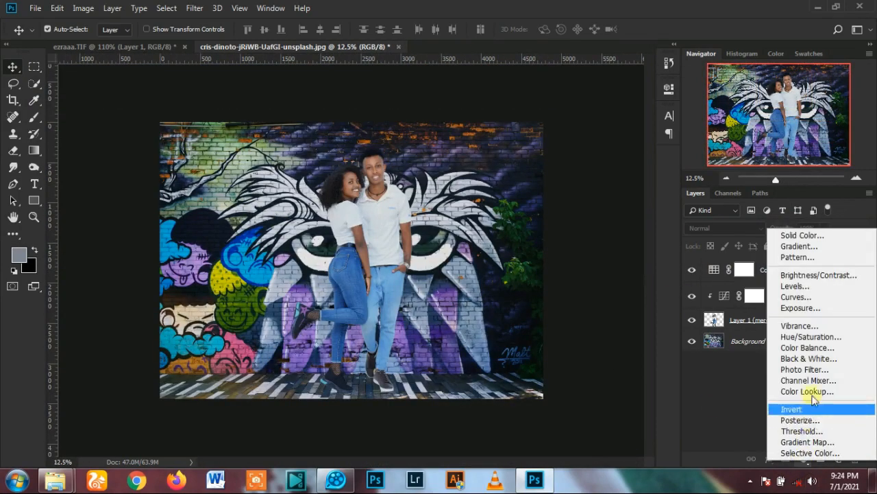
left_click(803, 390)
left_click(571, 120)
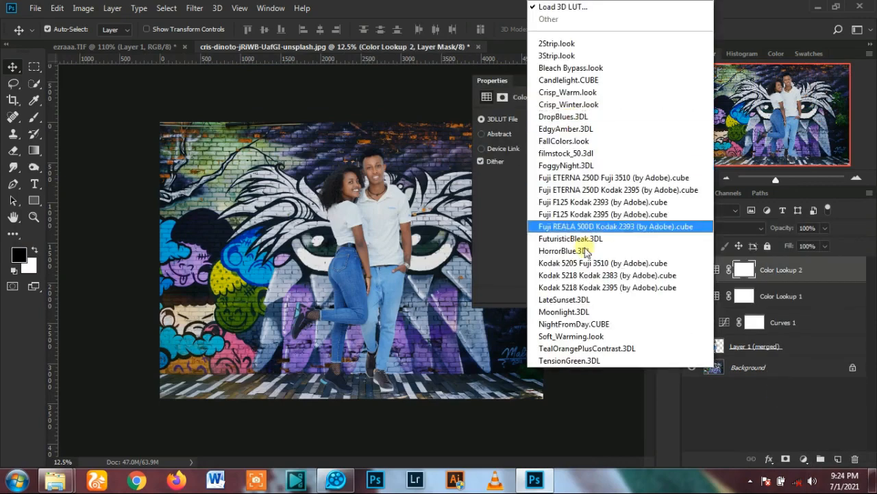
left_click(576, 335)
left_click(549, 121)
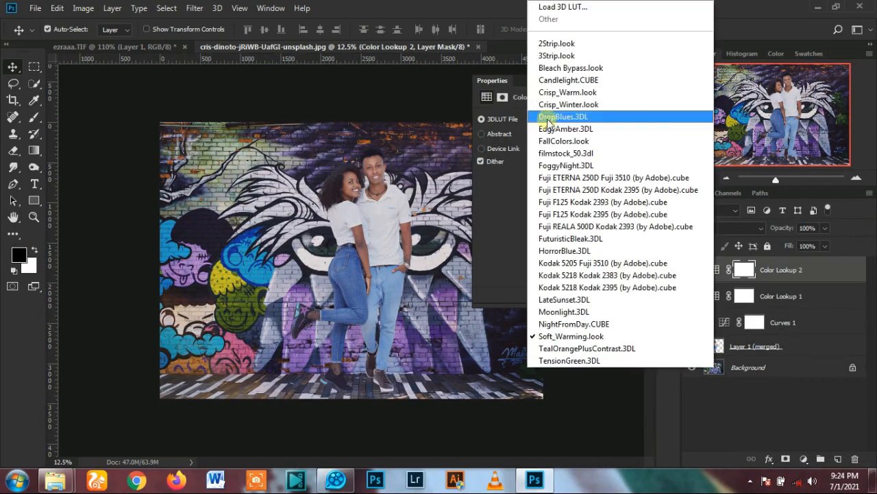
- Apply the Crisp_Warm.look 3D LUT to the Color Lookup 2 layer and set its blend mode to Soft Light
left_click(552, 92)
left_click(632, 83)
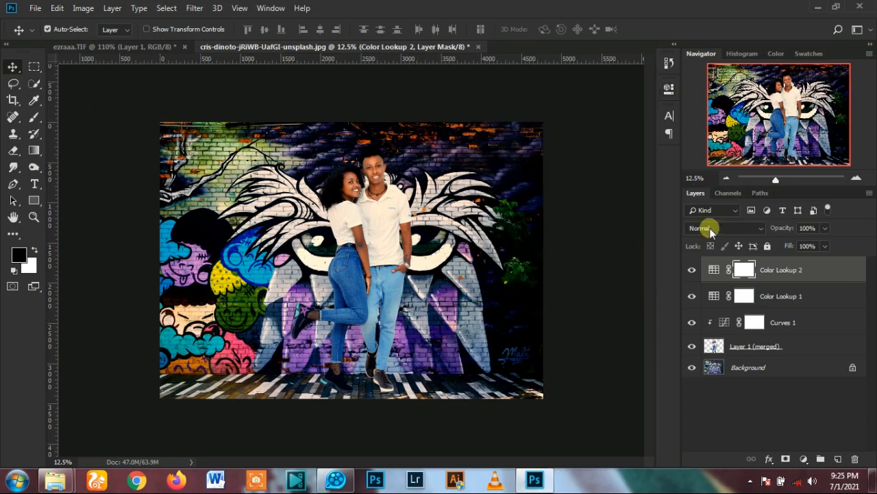
left_click(713, 228)
left_click(706, 166)
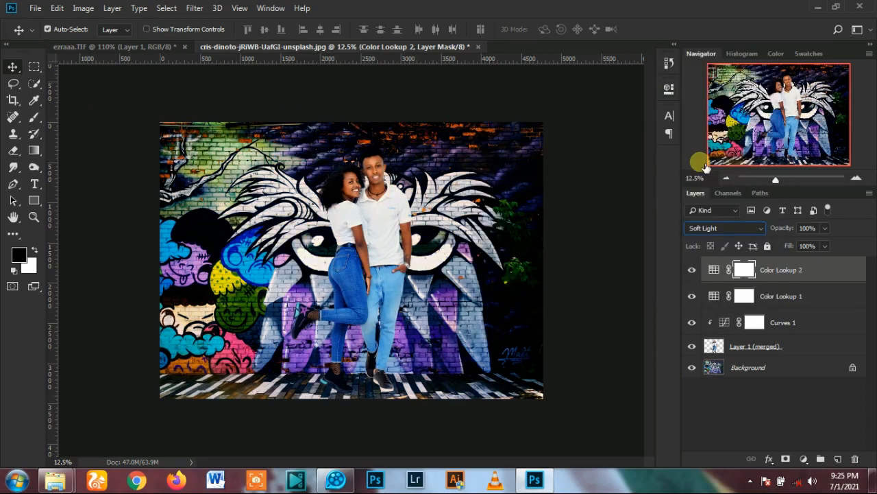
- Reduce Color Lookup 2's effect over dark areas with the Underlying Layer Blend If slider, and lower its opacity to 43%
double_click(819, 270)
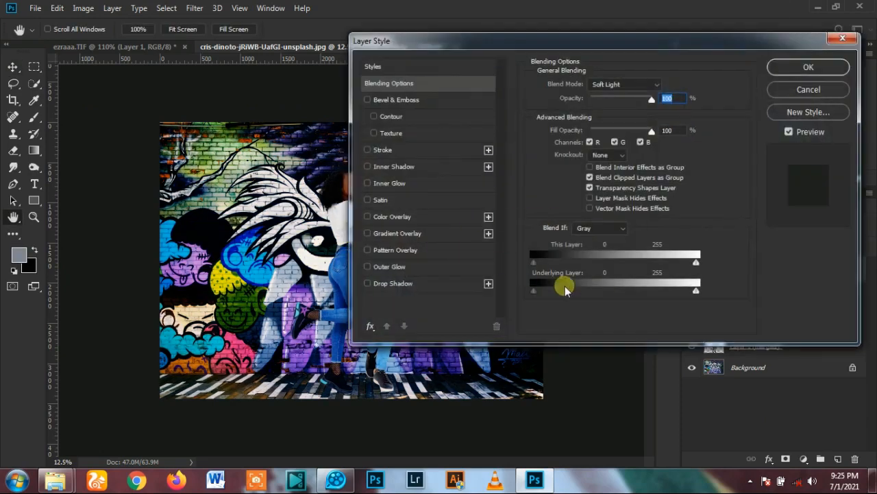
left_click_drag(543, 292, 679, 298)
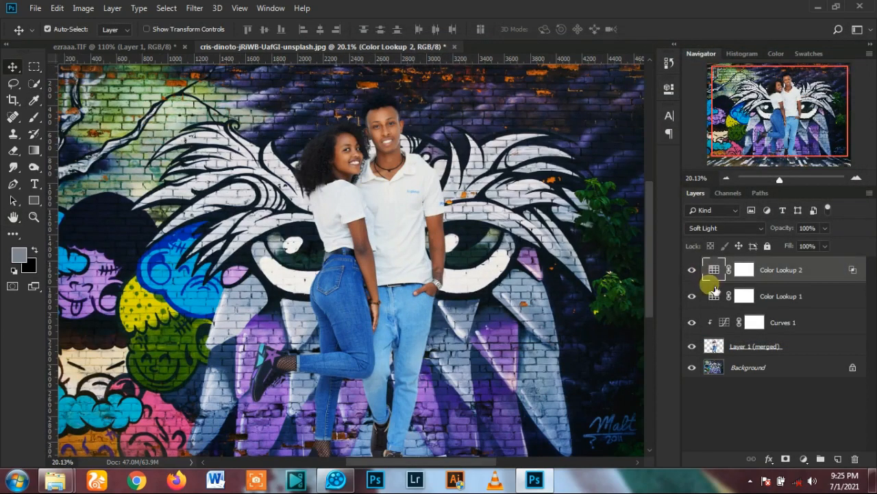
left_click(693, 270)
left_click(693, 271)
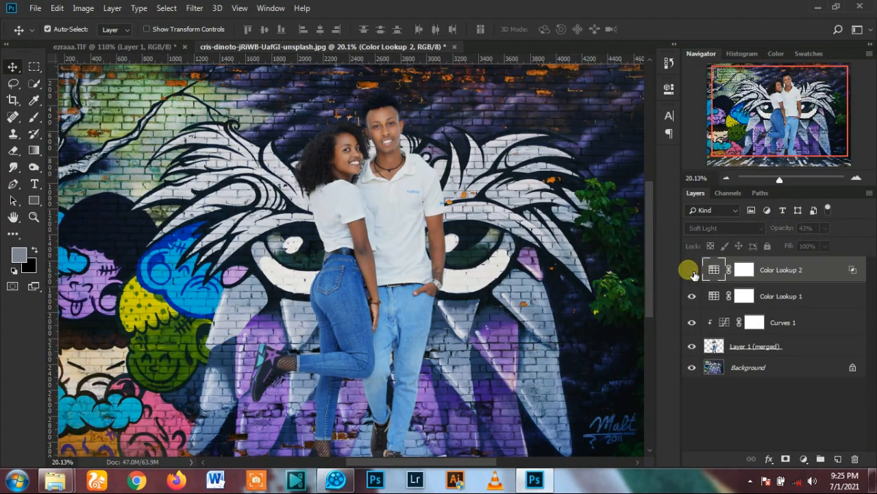
- Inspect the couple's faces, clothes and shoes against the graffiti wall at close range
scroll(345, 260, "up", 5)
scroll(346, 288, "up", 5)
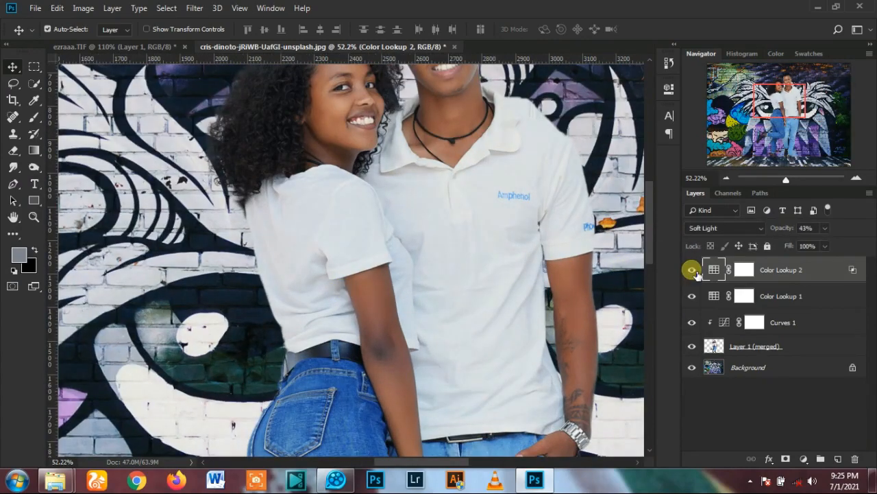
scroll(358, 235, "down", 11)
scroll(429, 265, "up", 13)
scroll(426, 262, "down", 7)
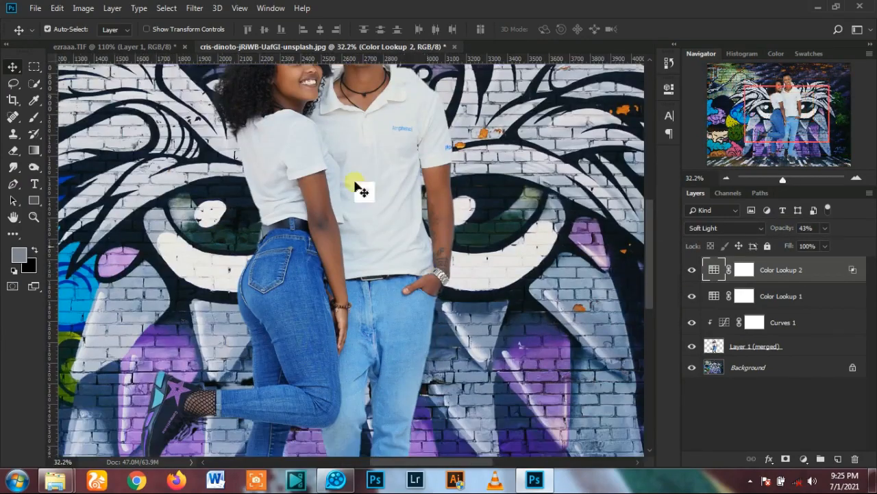
scroll(212, 144, "up", 8)
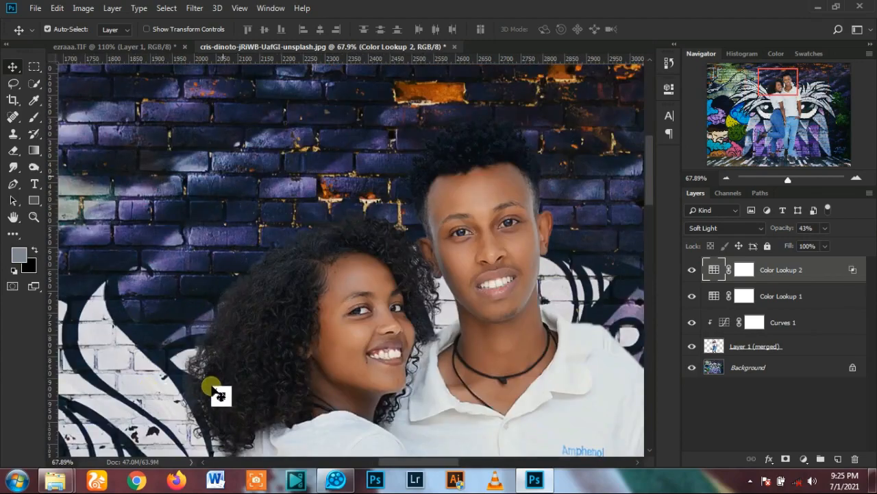
scroll(209, 387, "up", 3)
scroll(209, 387, "down", 9)
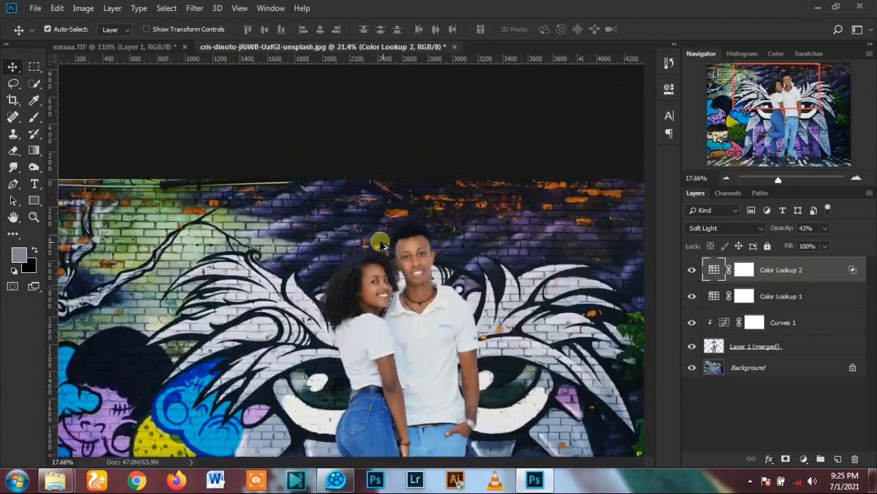
scroll(381, 245, "down", 3)
scroll(402, 438, "up", 8)
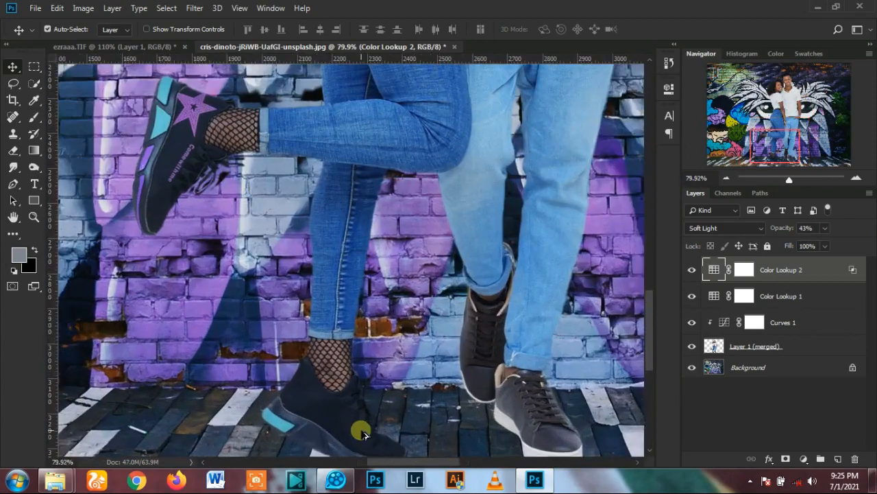
scroll(362, 431, "down", 8)
- Place the original couple photo NOH_0186 from the 20210630_0357 folder as an embedded object
left_click(34, 8)
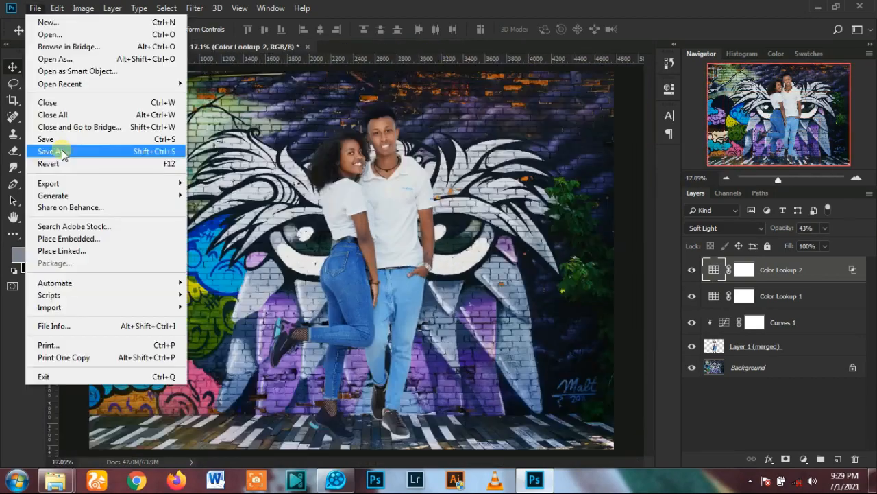
left_click(69, 238)
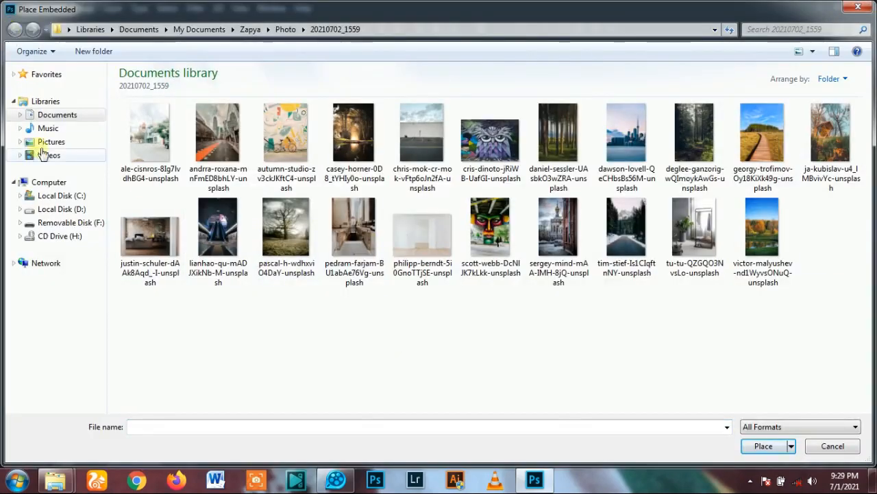
left_click(55, 115)
double_click(601, 213)
double_click(561, 145)
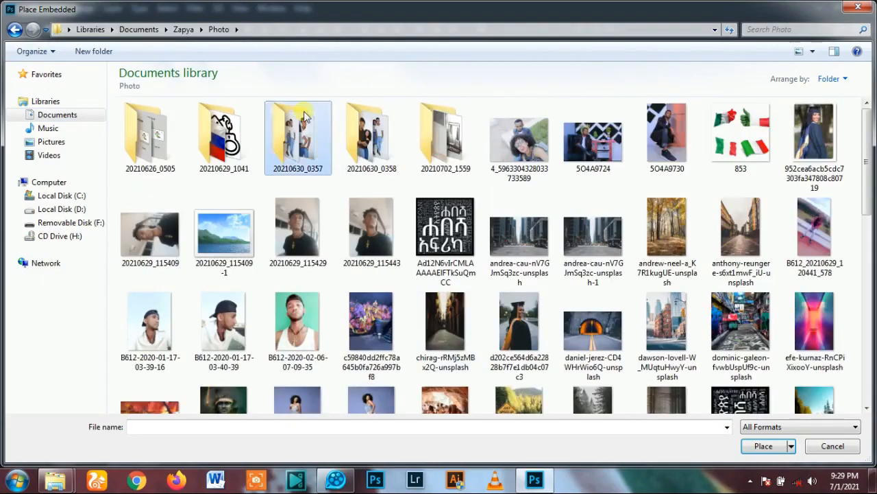
double_click(305, 117)
double_click(202, 142)
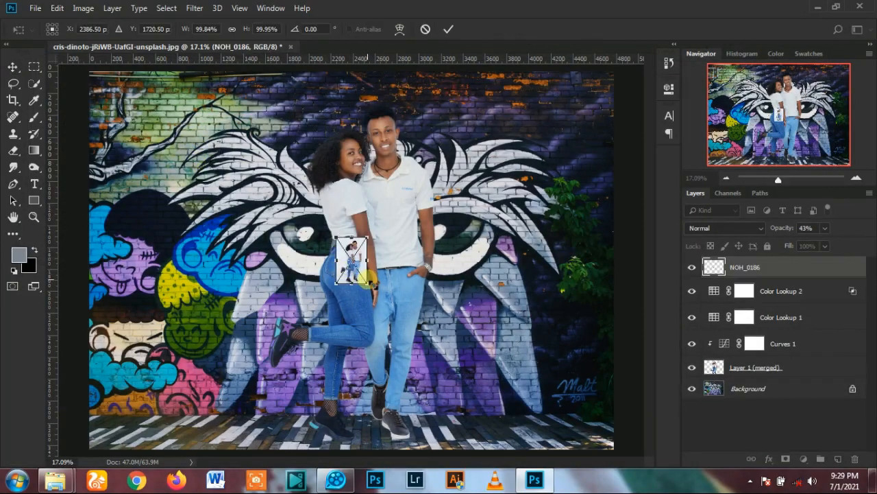
- Enlarge the placed photo to about 676% and position it over the upper-left part of the canvas
left_click_drag(444, 364, 446, 366)
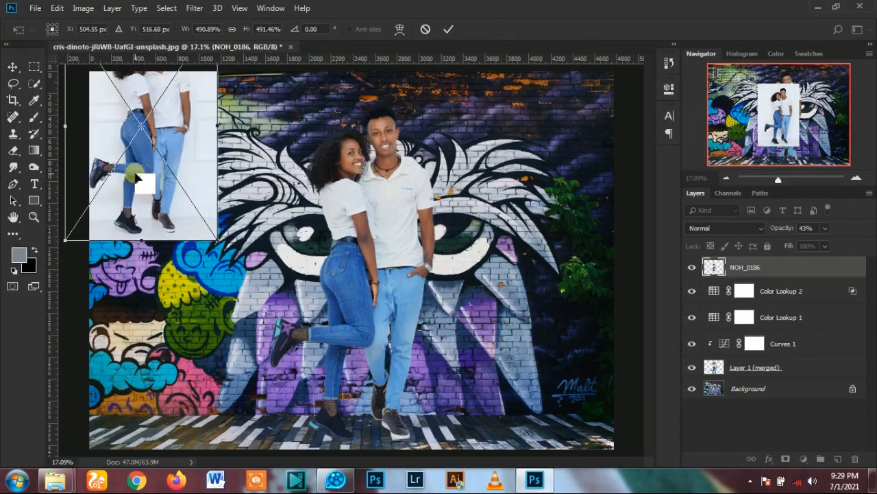
left_click_drag(278, 348, 279, 350)
key("Return")
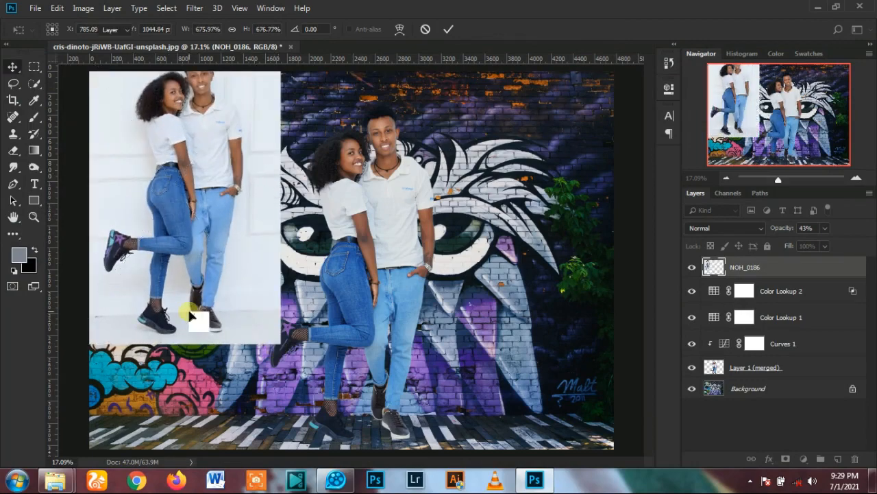
- Examine the natural shadows and reflections around the shoes in the placed reference photo
scroll(192, 308, "up", 8)
scroll(206, 261, "up", 2)
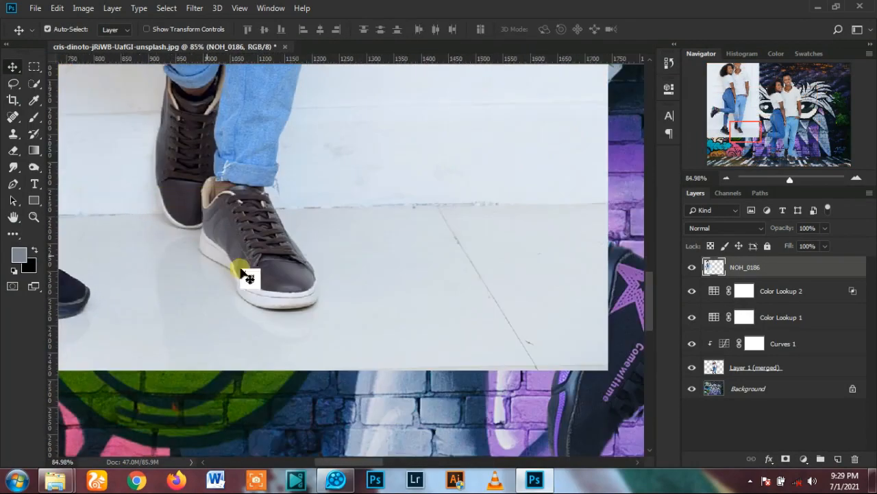
scroll(264, 345, "up", 2)
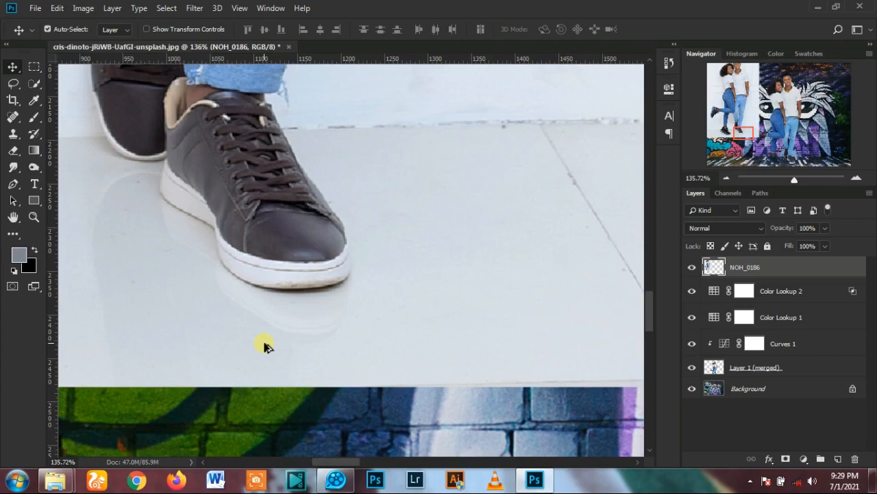
scroll(127, 298, "down", 2)
scroll(110, 119, "up", 1)
scroll(290, 329, "up", 2)
scroll(134, 69, "up", 2)
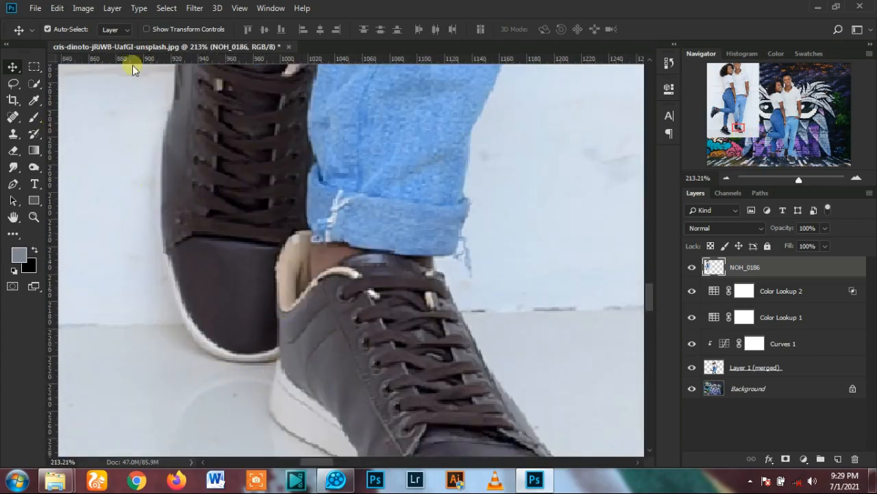
scroll(9, 162, "down", 10)
scroll(278, 260, "up", 5)
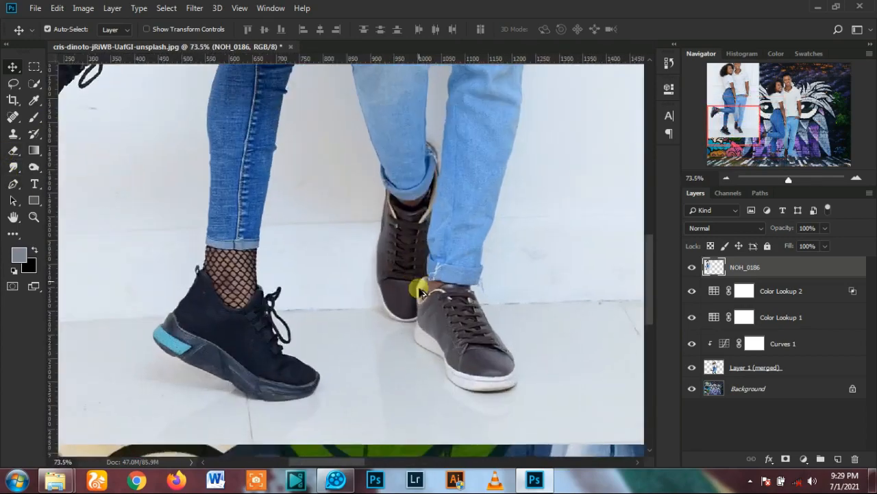
scroll(421, 291, "up", 2)
scroll(33, 198, "down", 5)
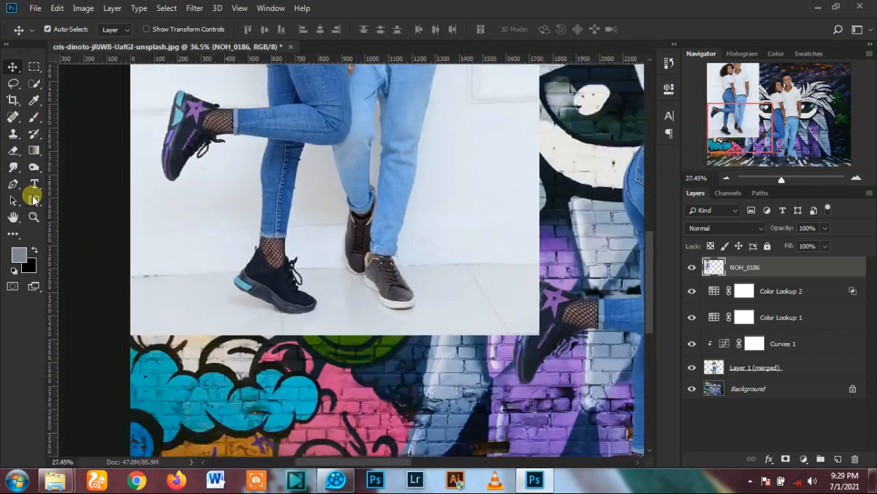
- Add an empty layer and move it directly below Layer 1 (merged), above the Background
scroll(33, 197, "down", 3)
scroll(336, 438, "up", 5)
left_click(844, 468)
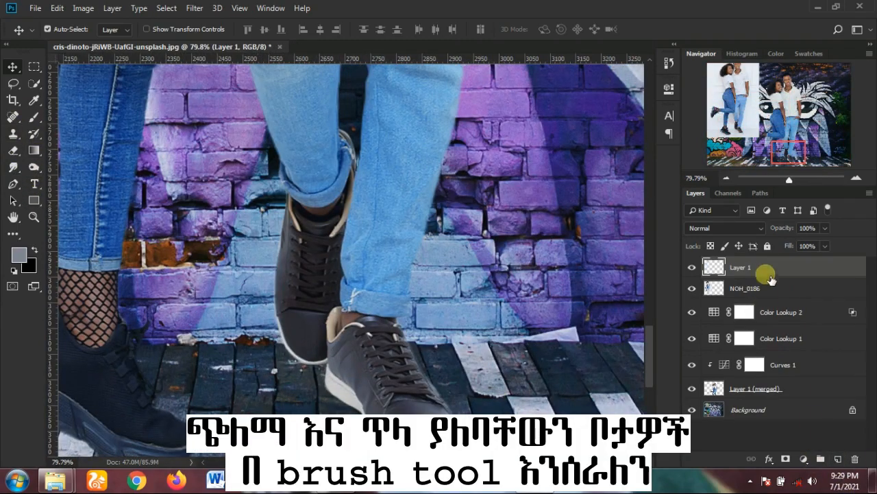
mouse_move(768, 274)
left_mouse_down()
mouse_move(781, 347)
mouse_move(823, 372)
mouse_move(823, 401)
left_mouse_up()
scroll(304, 381, "up", 3)
- Set up a black Soft Round brush at 88 px, 0% hardness and 51% opacity
left_click(32, 117)
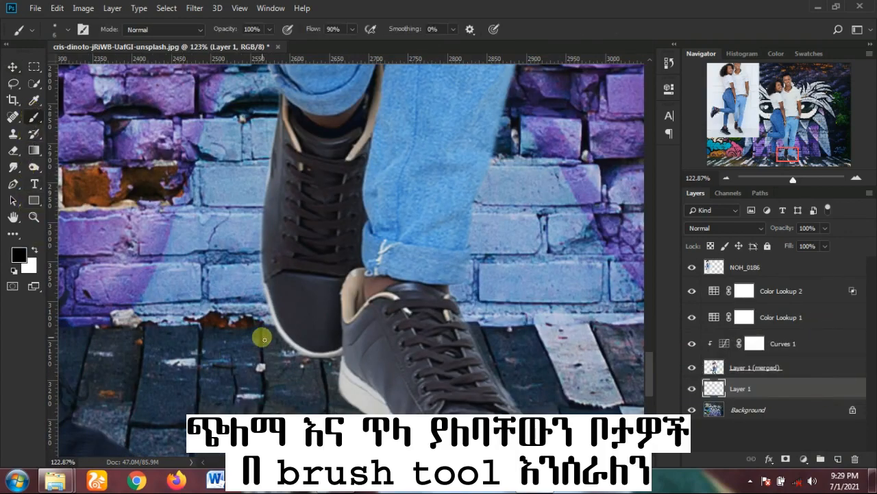
right_click(265, 339)
left_click_drag(317, 277, 337, 277)
left_click(176, 206)
key("ctrl+z")
left_click(241, 45)
- Reduce the brush to 24 px with a harder edge and paint a contact shadow under the man's rear shoe
right_click(282, 228)
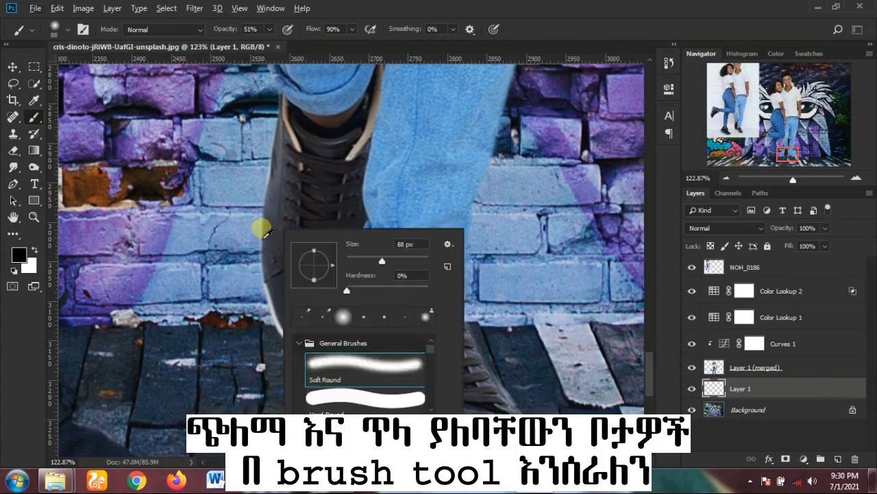
left_click_drag(259, 226, 234, 226)
scroll(328, 396, "up", 5)
right_click(290, 241)
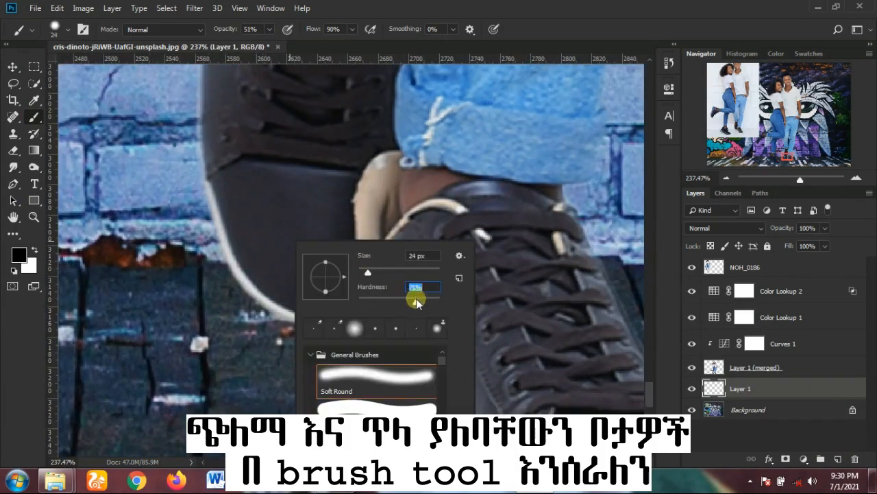
left_click(287, 313)
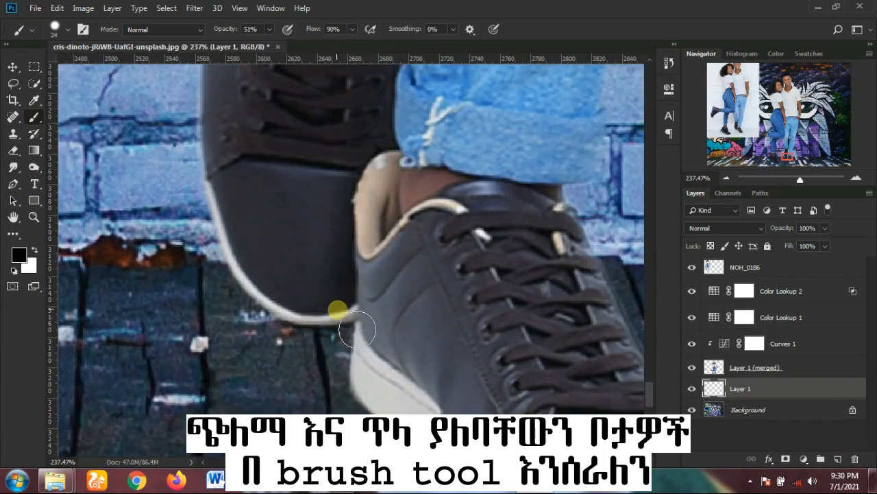
mouse_move(299, 312)
left_mouse_down()
mouse_move(258, 277)
mouse_move(335, 312)
left_mouse_up()
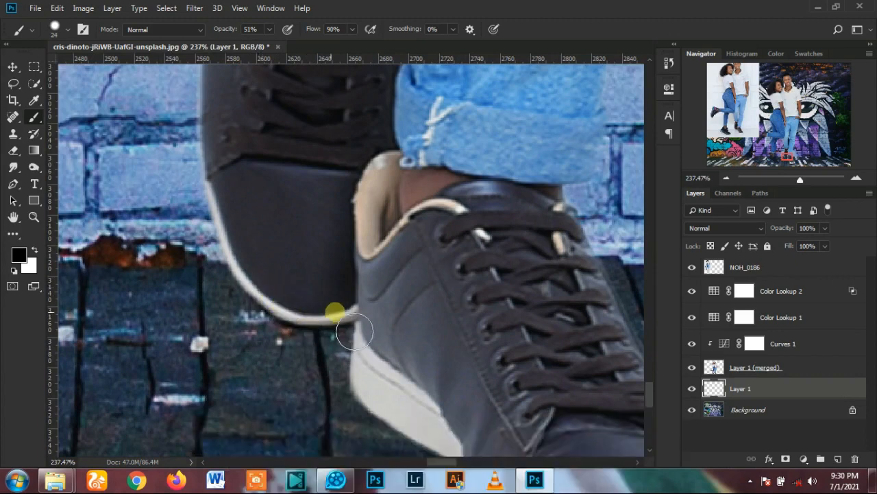
- Soften the shadow around the rear shoe's toe using a softer brush, enlarged to 42 px at 15% opacity
right_click(325, 244)
left_click(323, 322)
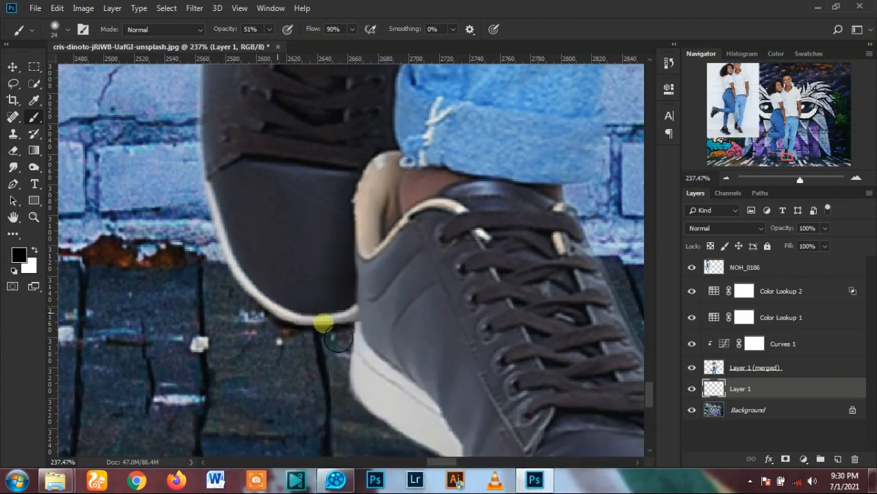
left_click(285, 255)
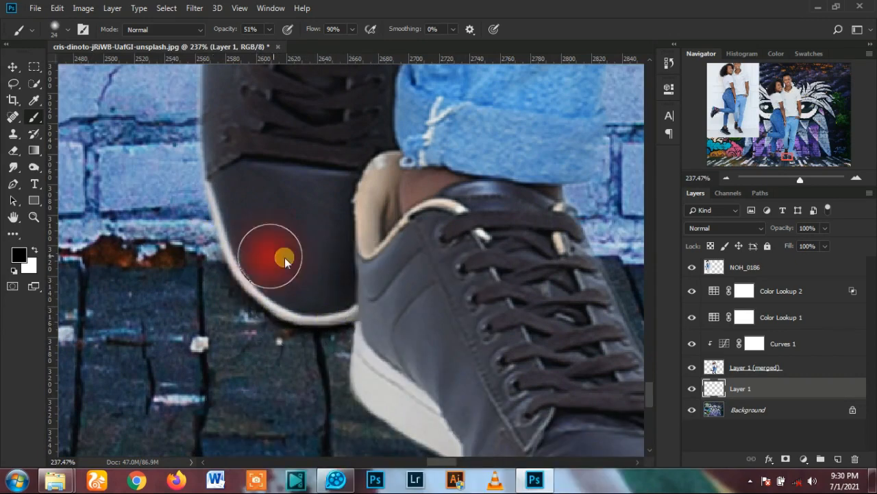
left_click_drag(269, 29, 248, 43)
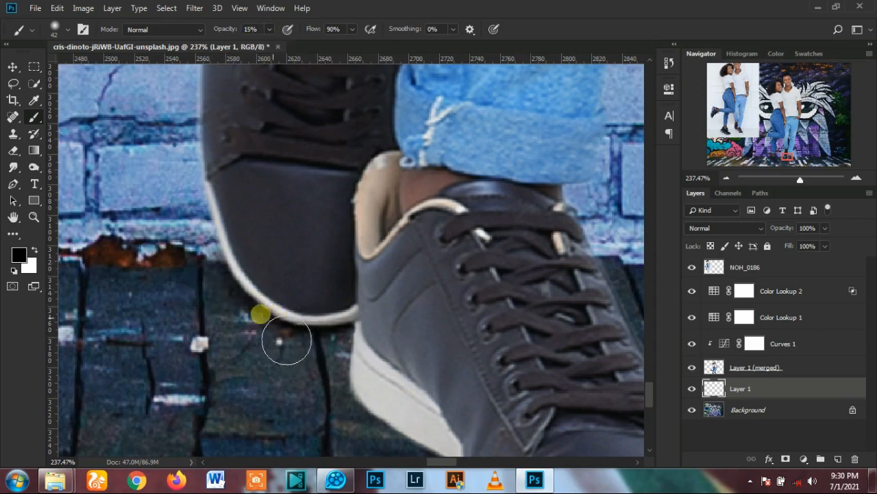
mouse_move(308, 333)
left_mouse_down()
mouse_move(344, 323)
mouse_move(220, 250)
left_mouse_up()
scroll(240, 288, "up", 2)
left_click_drag(261, 327, 219, 248)
- Paint a faint shadow on the wall along the outer side of the rear shoe, from toe to ankle
scroll(199, 247, "down", 4)
scroll(184, 179, "up", 3)
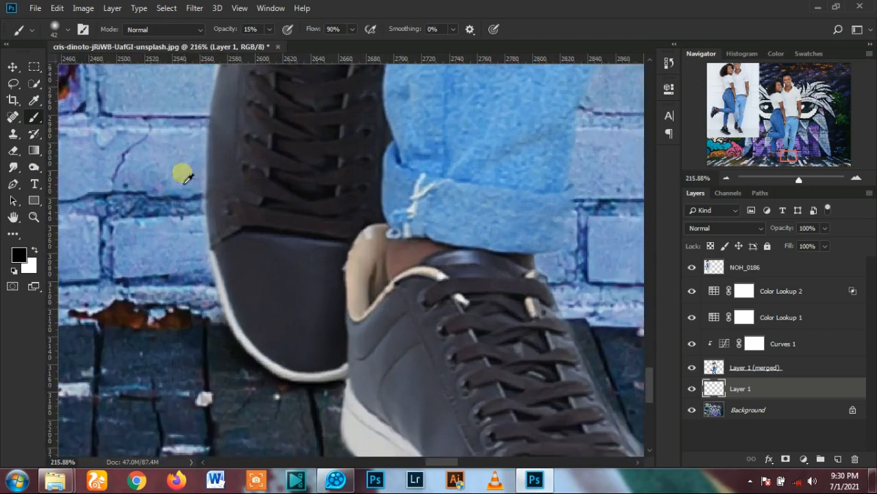
scroll(206, 171, "up", 3)
mouse_move(254, 89)
left_mouse_down()
mouse_move(223, 337)
mouse_move(246, 388)
left_mouse_up()
scroll(246, 385, "down", 1)
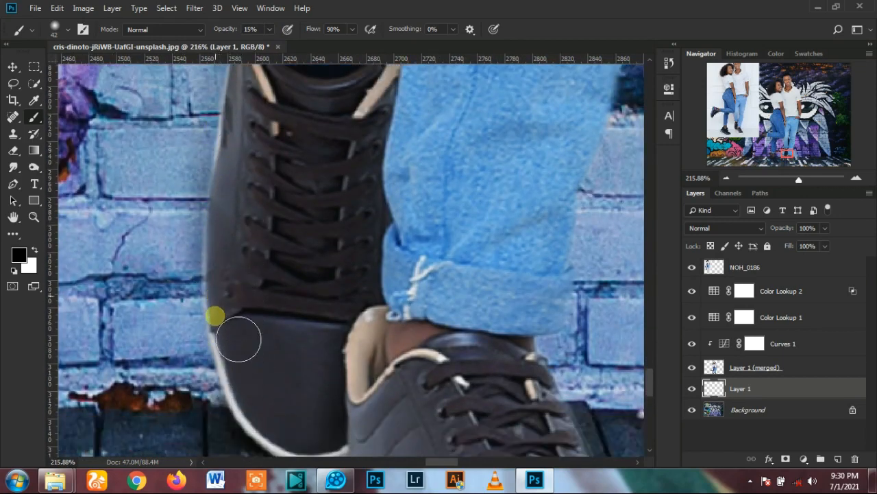
left_click_drag(239, 339, 263, 445)
mouse_move(237, 392)
left_mouse_down()
mouse_move(254, 404)
mouse_move(238, 272)
mouse_move(265, 155)
left_mouse_up()
scroll(266, 165, "up", 2)
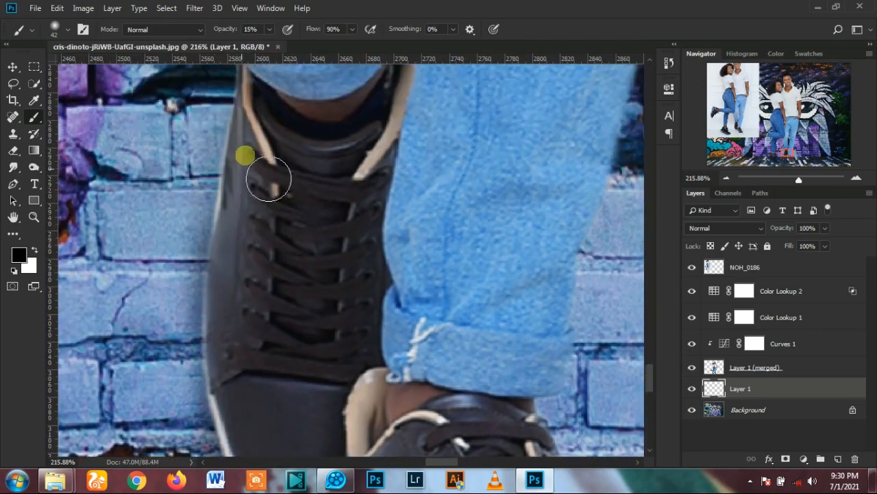
mouse_move(270, 122)
left_mouse_down()
mouse_move(249, 206)
mouse_move(223, 373)
left_mouse_up()
- Lower the brush opacity to 3% and enlarge the brush to 100 px
scroll(255, 276, "down", 5)
scroll(254, 268, "down", 3)
scroll(227, 206, "up", 3)
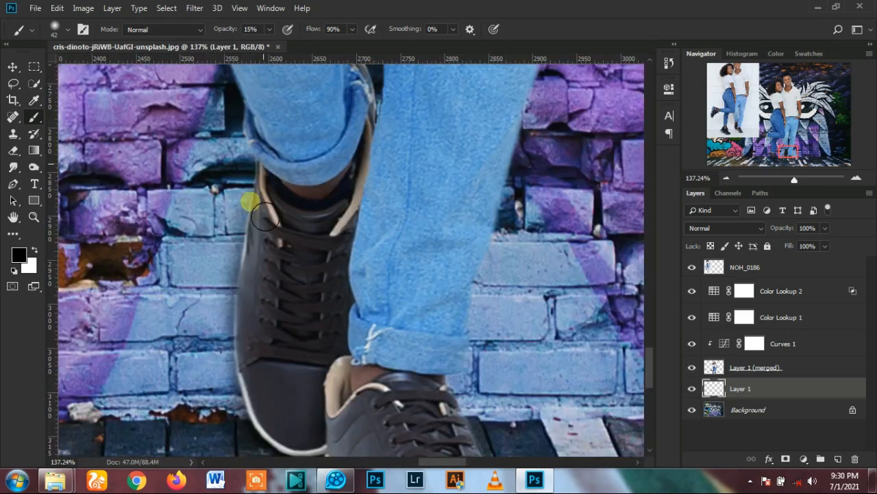
left_click(271, 30)
left_click_drag(270, 43, 262, 44)
key("bracketright")
key("bracketright")
key("bracketright")
key("bracketright")
key("bracketright")
key("bracketright")
key("bracketright")
key("bracketleft")
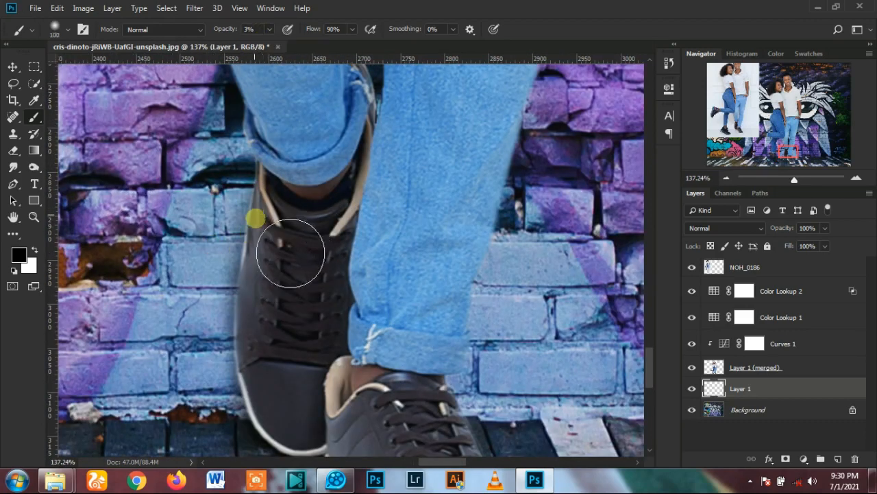
- Add a wider, very faint wall shadow down the rear shoe's outer side to the toe and reduce the brush size
mouse_move(254, 219)
left_mouse_down()
mouse_move(210, 388)
mouse_move(215, 411)
left_mouse_up()
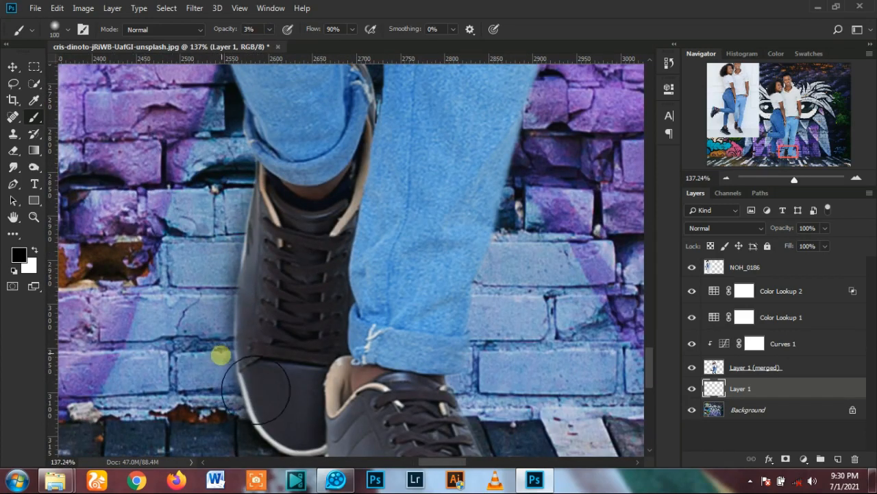
scroll(220, 401, "down", 2)
key("bracketleft")
key("bracketleft")
key("bracketleft")
key("bracketleft")
key("bracketleft")
key("bracketleft")
key("bracketleft")
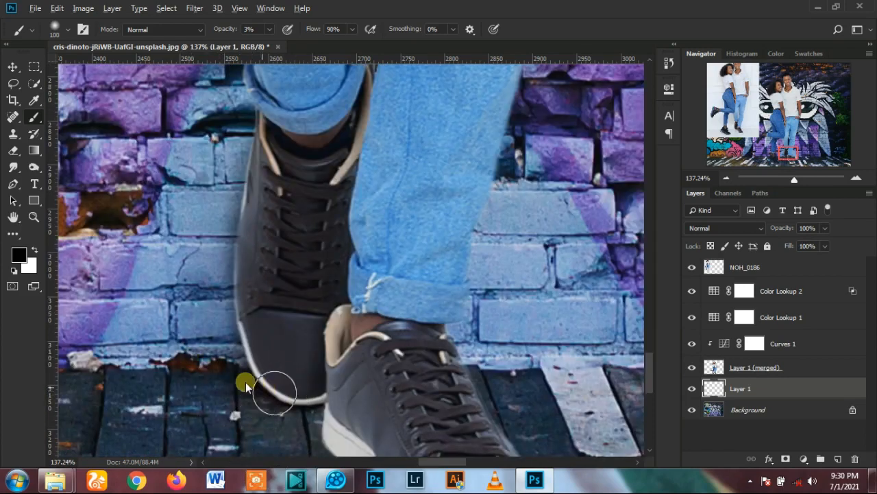
- Raise the brush opacity to 18% and build up the shadow around the rear shoe's toe with 29 px and 43 px brushes
scroll(263, 392, "up", 3)
right_click(180, 362, "alt")
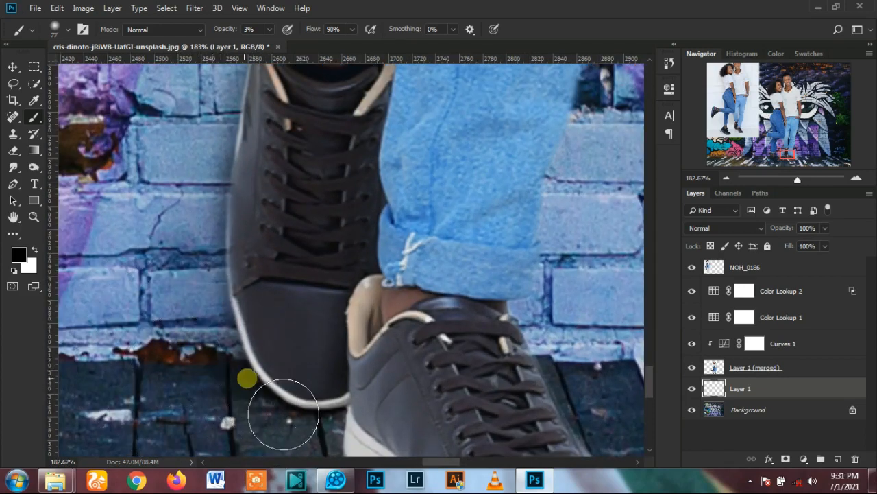
scroll(326, 416, "up", 2)
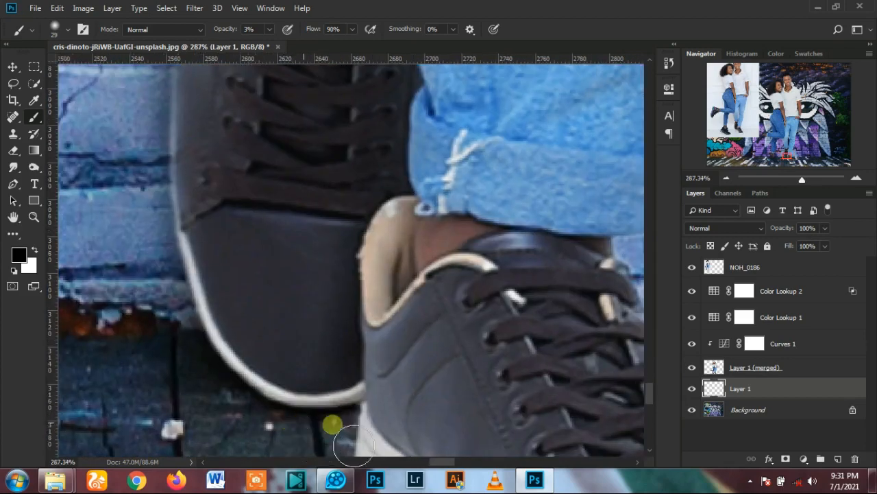
left_click(268, 31)
left_click(362, 382)
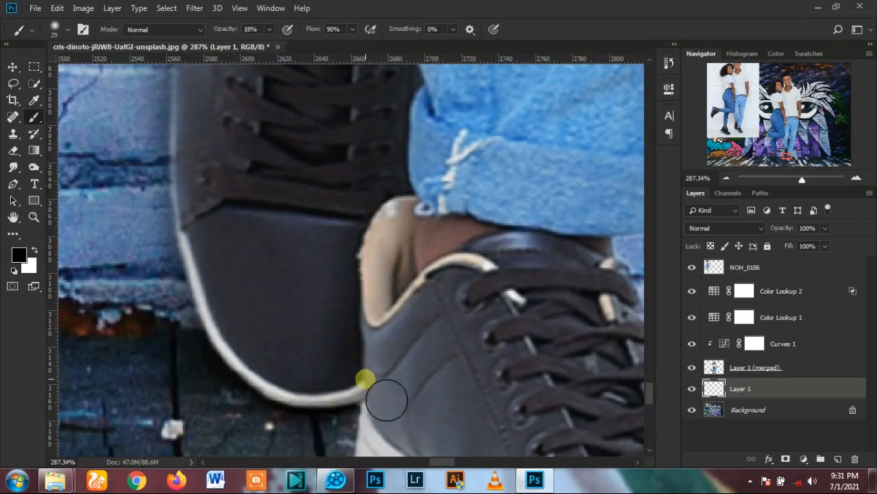
key("bracketright")
key("bracketright")
key("bracketright")
mouse_move(204, 344)
left_mouse_down()
mouse_move(319, 398)
mouse_move(263, 408)
mouse_move(171, 347)
mouse_move(198, 270)
mouse_move(222, 329)
left_mouse_up()
- Compare the rear shoe's painted shadow with the same shoe in the original studio photo
scroll(209, 333, "down", 3)
scroll(233, 340, "down", 5)
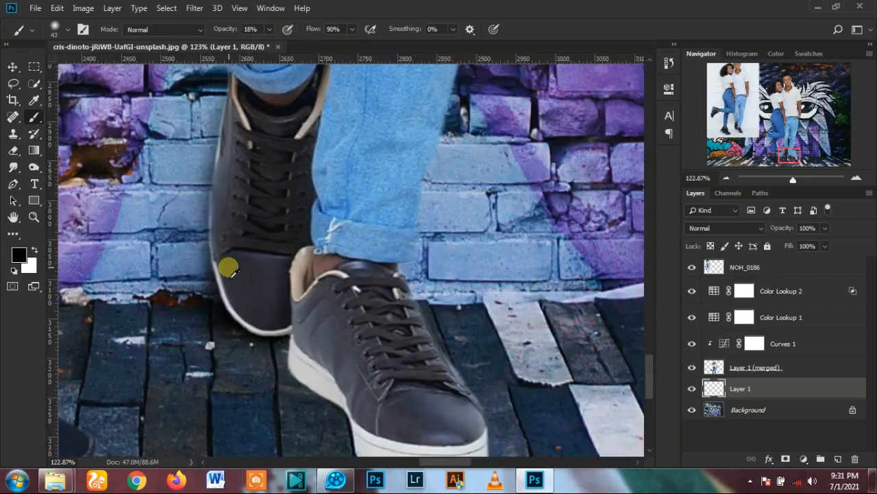
scroll(452, 368, "up", 5)
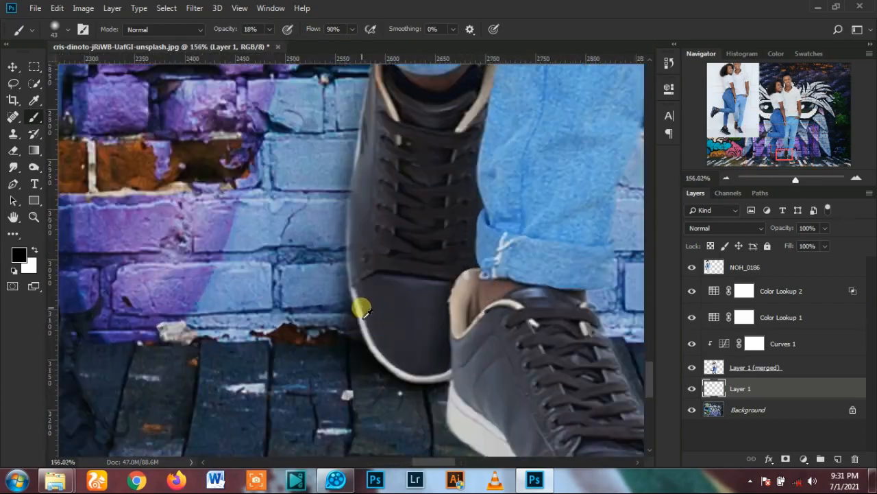
scroll(370, 327, "down", 5)
scroll(185, 319, "up", 4)
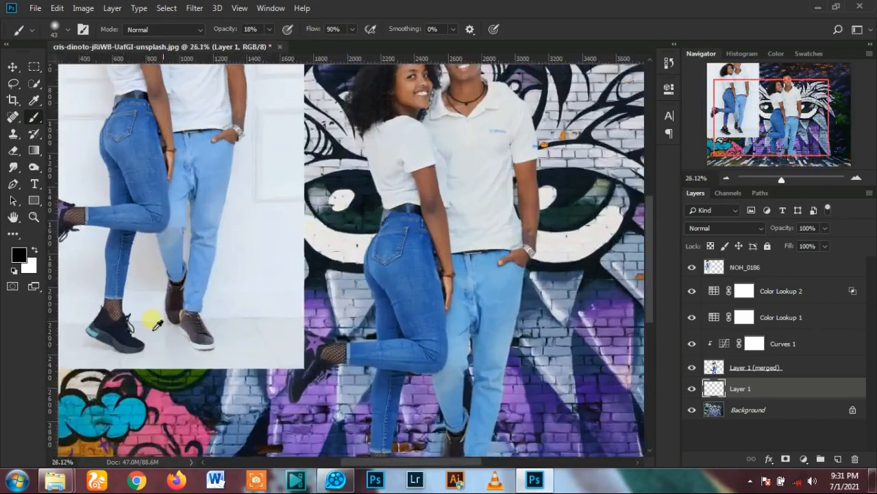
scroll(298, 268, "up", 3)
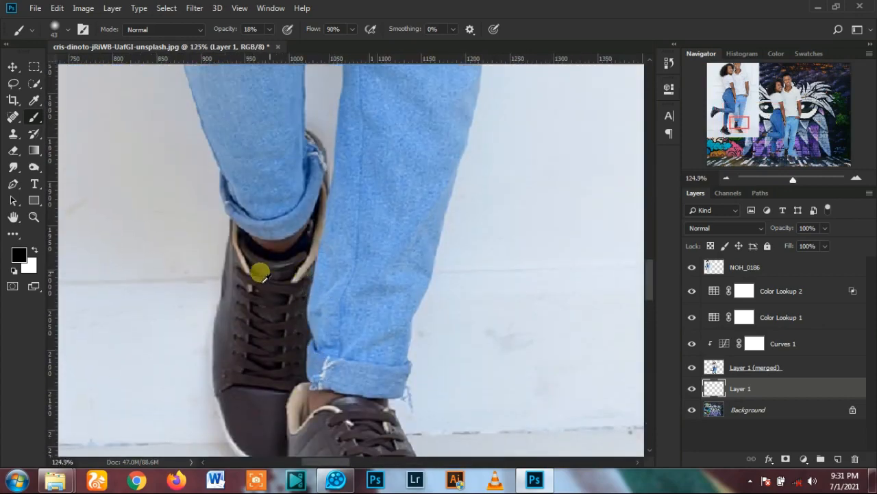
scroll(153, 280, "down", 3)
- Paint a contact shadow along the inner edge and underside of the man's front shoe with a 27 px brush at 59% opacity
left_click_drag(314, 462, 300, 462)
scroll(240, 398, "up", 1)
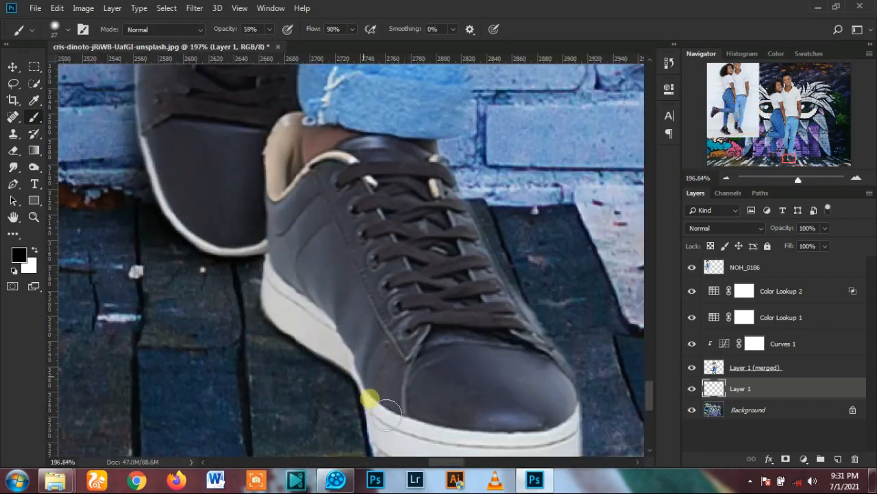
left_click_drag(371, 399, 386, 439)
scroll(386, 412, "down", 1)
left_click_drag(386, 379, 390, 340)
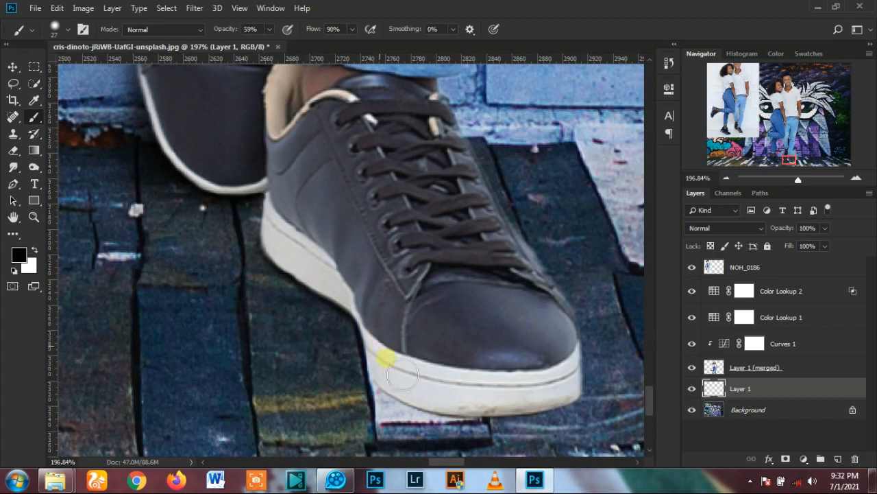
left_click_drag(459, 370, 484, 381)
mouse_move(409, 359)
left_mouse_down()
mouse_move(453, 381)
mouse_move(526, 373)
left_mouse_up()
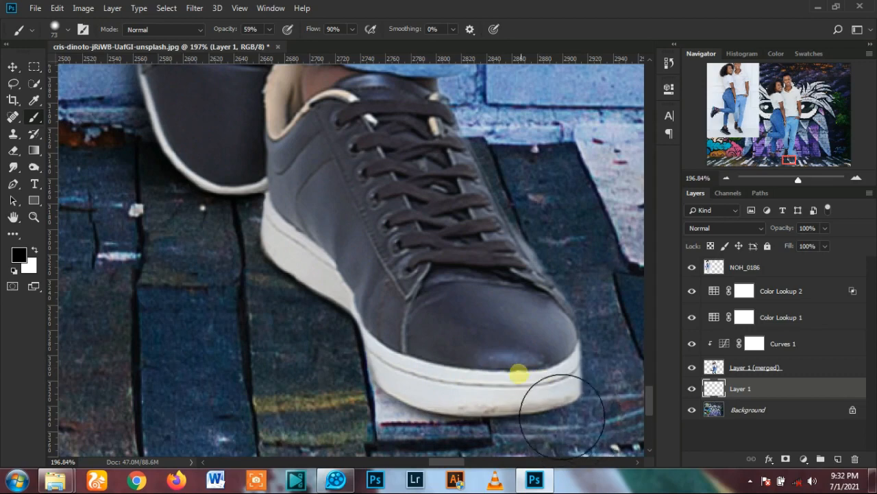
- Darken the contact shadow along the front shoe's sole, from toe to heel, with a 29 px brush
left_click_drag(467, 332, 440, 328)
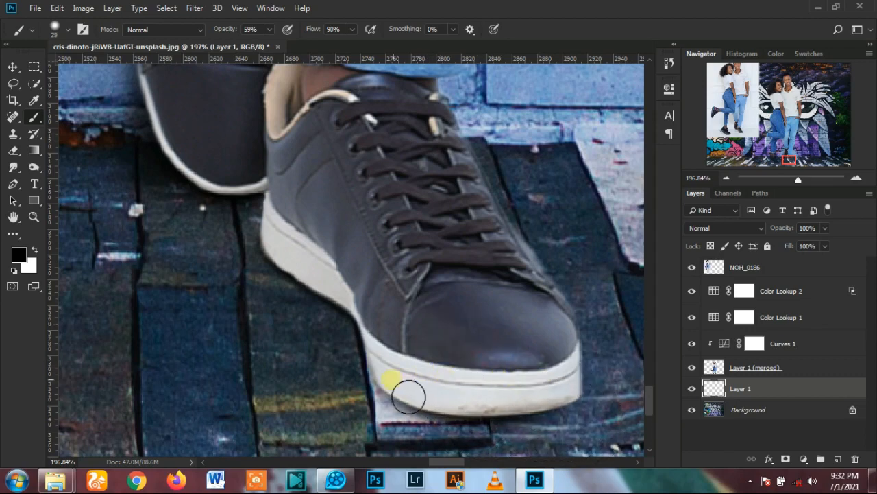
scroll(542, 422, "up", 2)
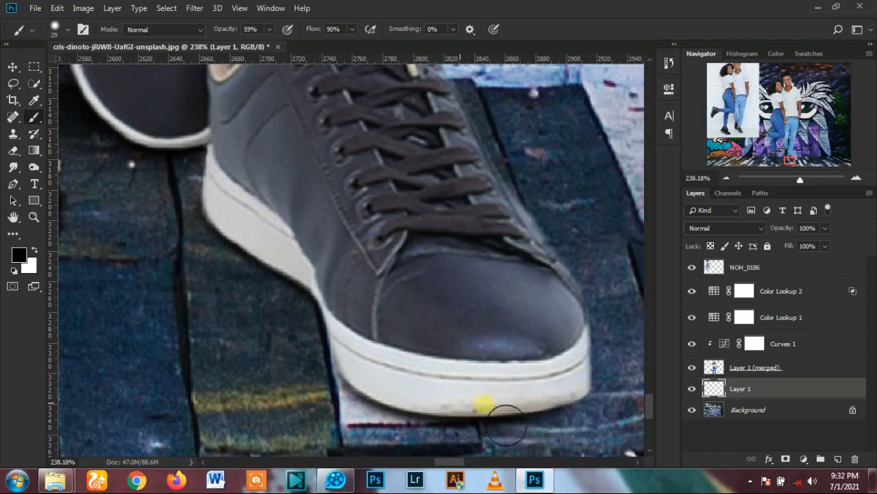
scroll(594, 419, "up", 2)
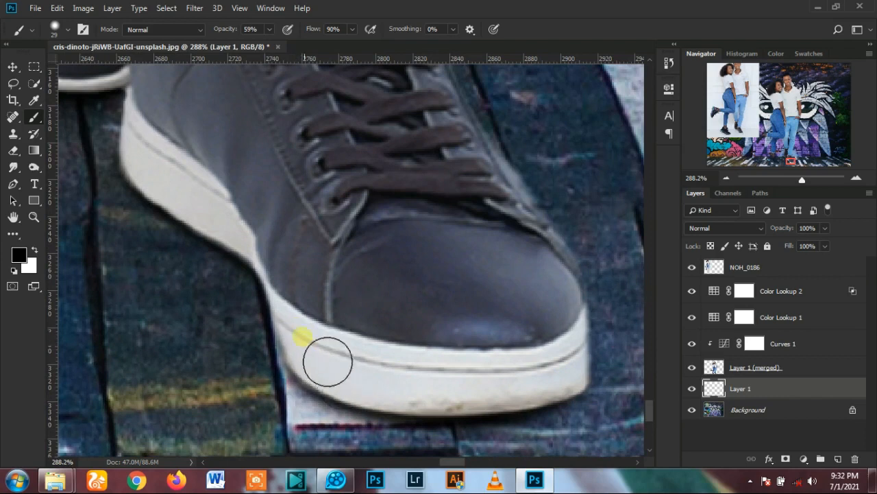
scroll(207, 259, "up", 1)
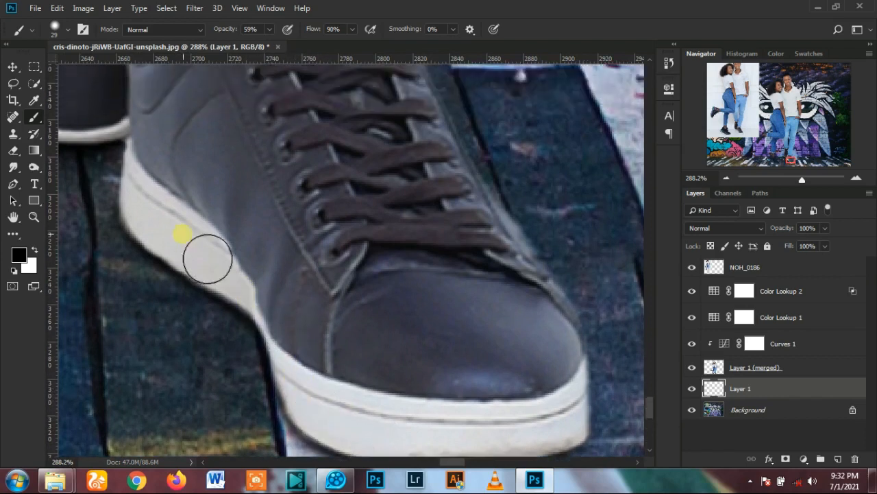
scroll(239, 298, "up", 1)
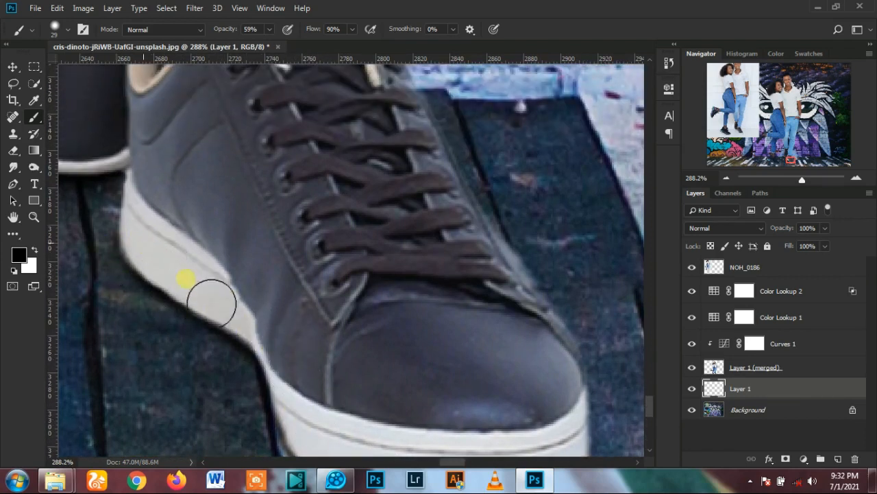
- Lower the brush opacity to 18% and soften the shadow along the front shoe's sole with a larger brush
left_click_drag(248, 45, 250, 45)
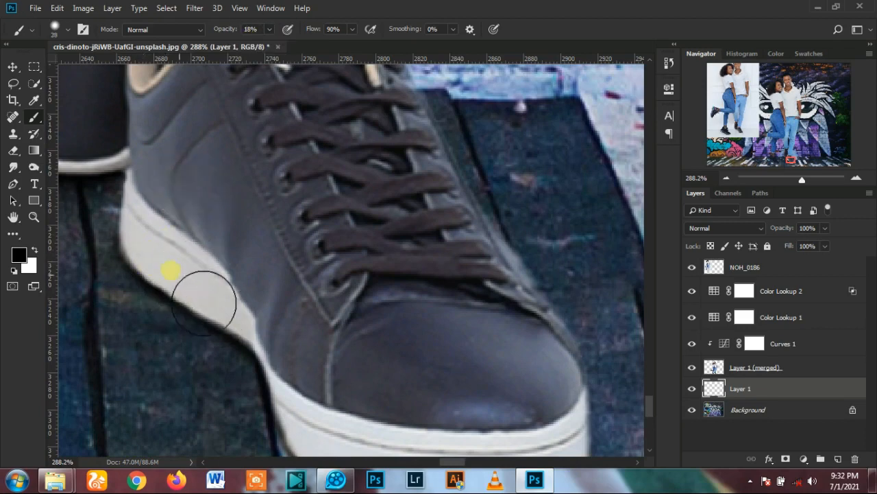
scroll(322, 404, "down", 2)
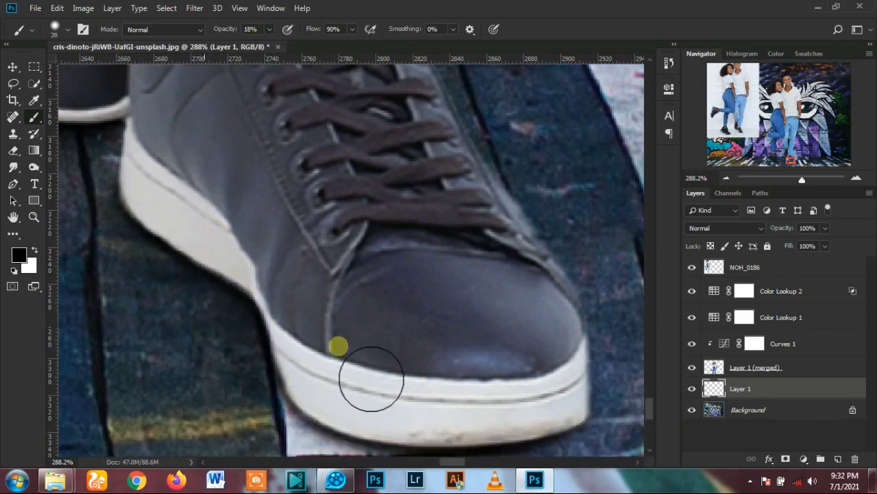
scroll(397, 411, "down", 2)
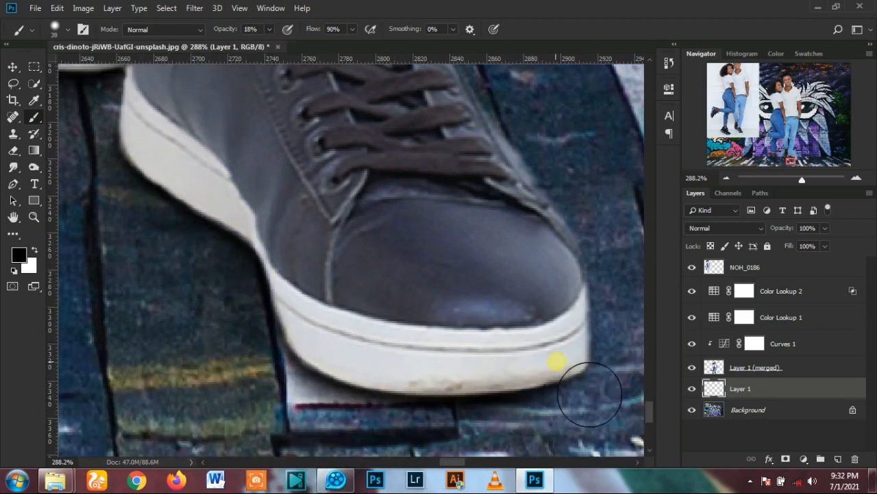
- Check the front shoe's finished shadow against the floor shadows in the original studio photo
scroll(575, 394, "down", 5)
scroll(429, 394, "up", 4)
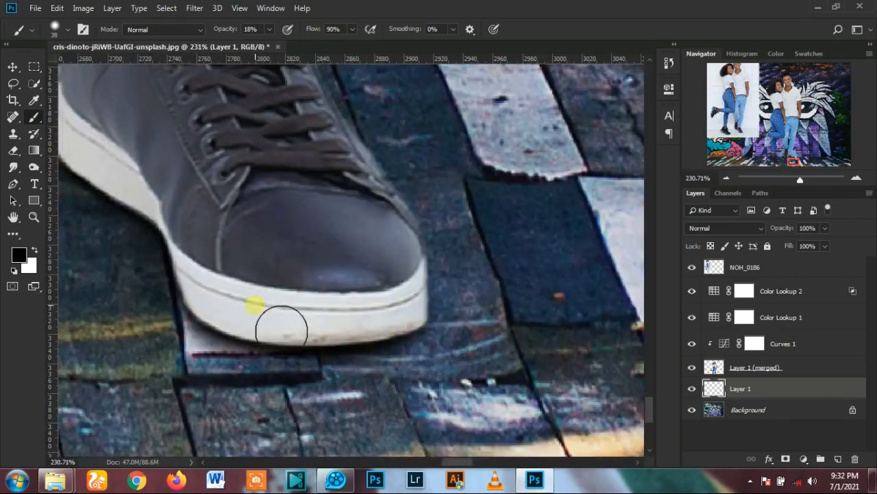
scroll(299, 284, "down", 4)
scroll(425, 295, "up", 3)
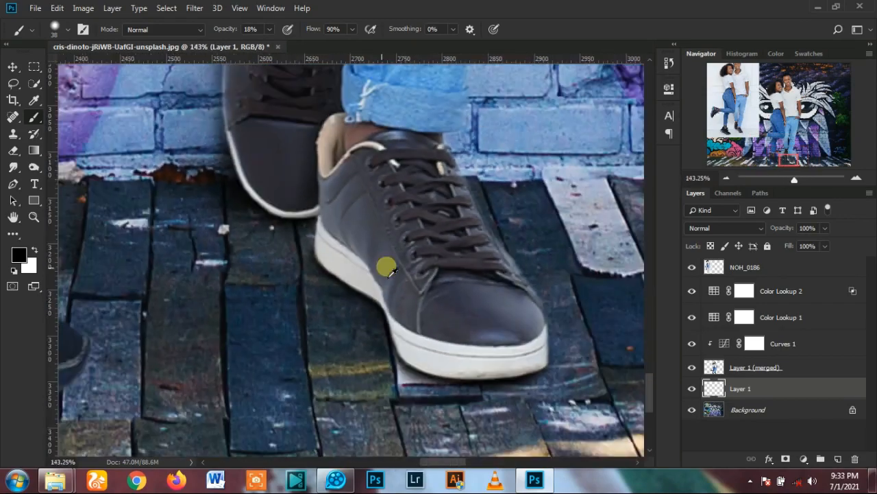
scroll(388, 269, "down", 5)
scroll(180, 337, "up", 5)
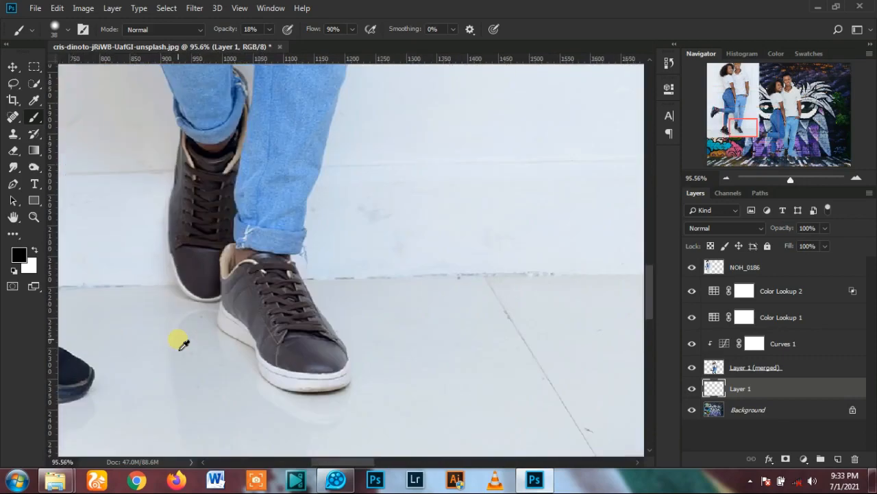
scroll(180, 341, "down", 4)
- Paint a contact shadow under the toe of the woman's standing shoe at 61% opacity, then enlarge the brush to 40 px
scroll(341, 436, "up", 6)
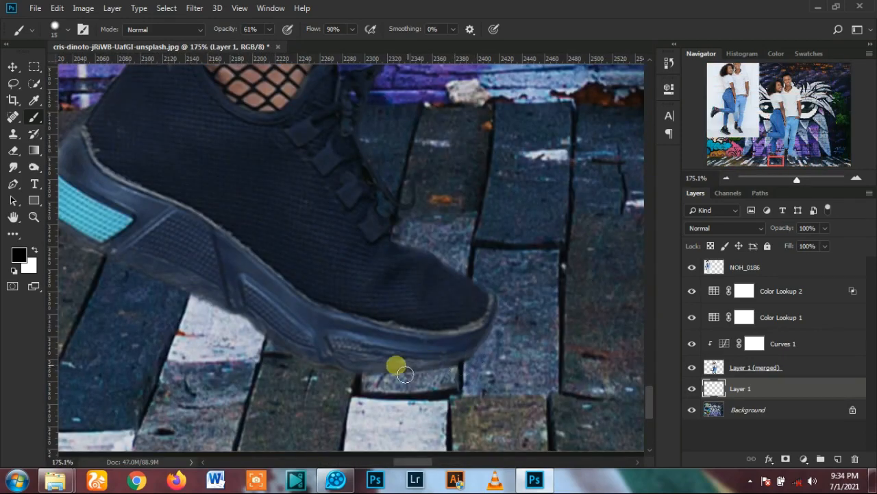
key("ctrl+z")
left_click_drag(409, 355, 426, 355)
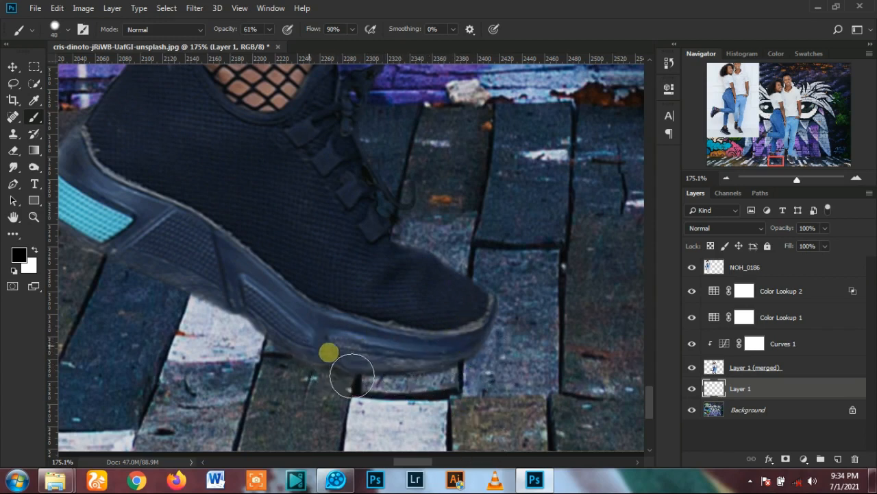
left_click(313, 347)
left_click(275, 352)
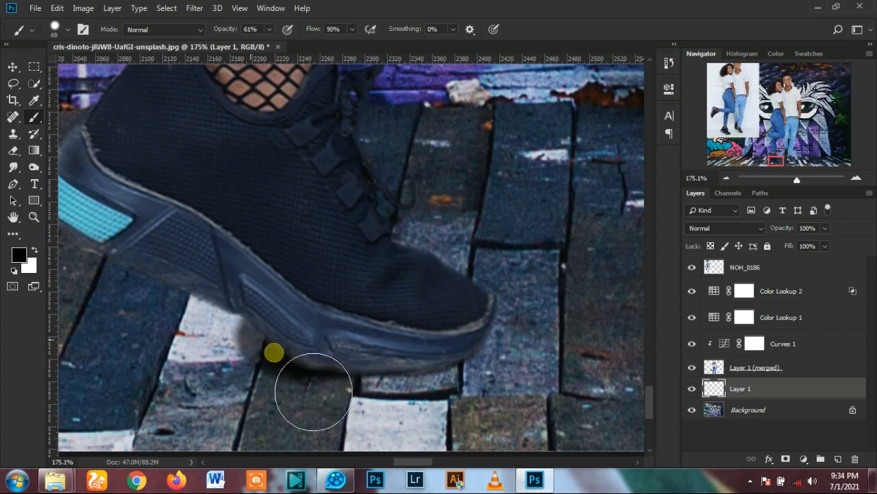
key("ctrl+z")
key("ctrl+z")
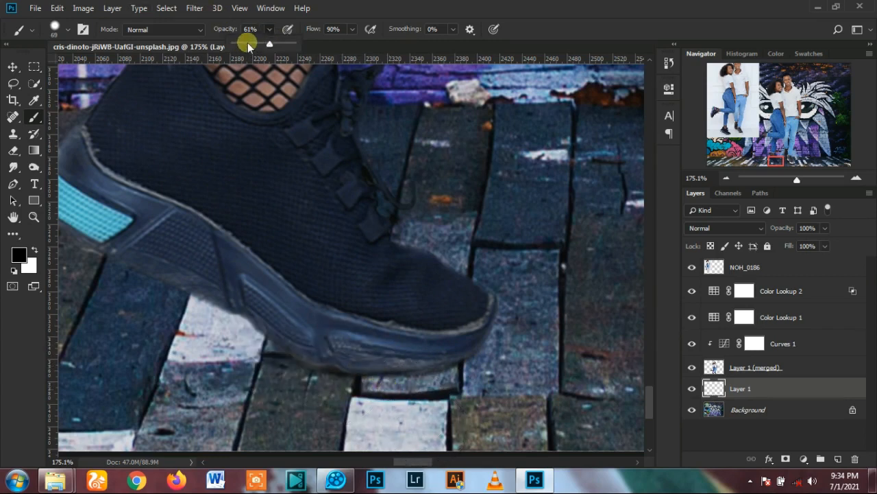
- Paint a soft shadow under the arch of the woman's shoe at 23% opacity and 0% hardness, reducing the brush from 72 to 47 px
left_click_drag(248, 44, 245, 45)
right_click(346, 254)
left_click_drag(413, 316, 406, 314)
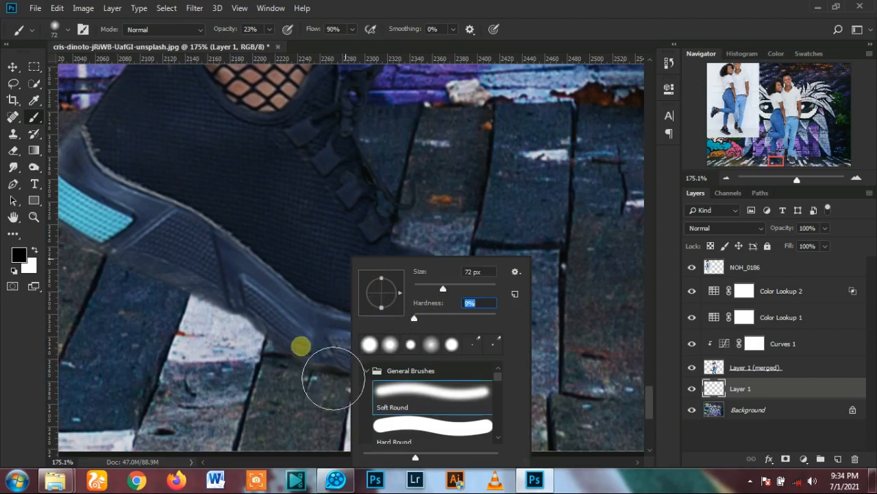
left_click(302, 348)
scroll(301, 380, "up", 3)
key("bracketleft")
key("bracketleft")
key("bracketleft")
mouse_move(371, 379)
left_mouse_down()
mouse_move(298, 372)
mouse_move(288, 392)
mouse_move(304, 364)
mouse_move(270, 352)
mouse_move(275, 368)
mouse_move(227, 390)
mouse_move(366, 368)
mouse_move(489, 376)
mouse_move(526, 363)
mouse_move(468, 377)
mouse_move(485, 380)
mouse_move(385, 396)
left_mouse_up()
- Lighten the shadow beneath the woman's shoe with the Eraser at 18% opacity
scroll(385, 396, "down", 8)
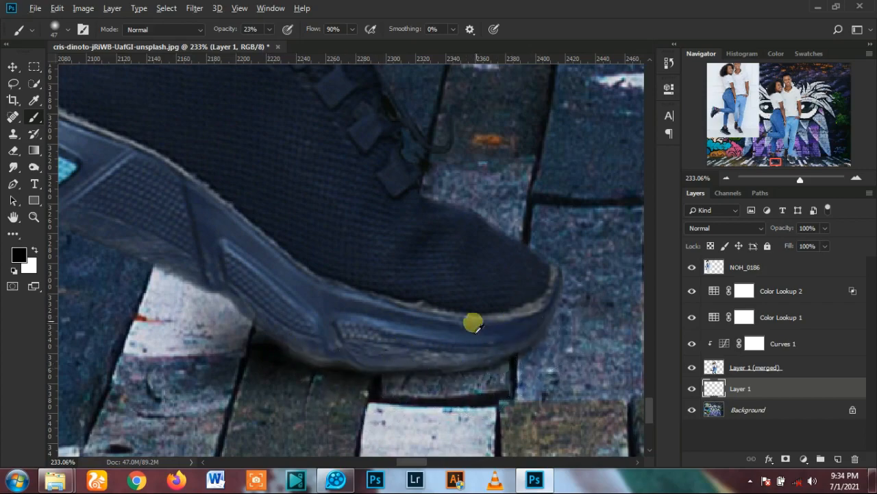
scroll(434, 332, "up", 5)
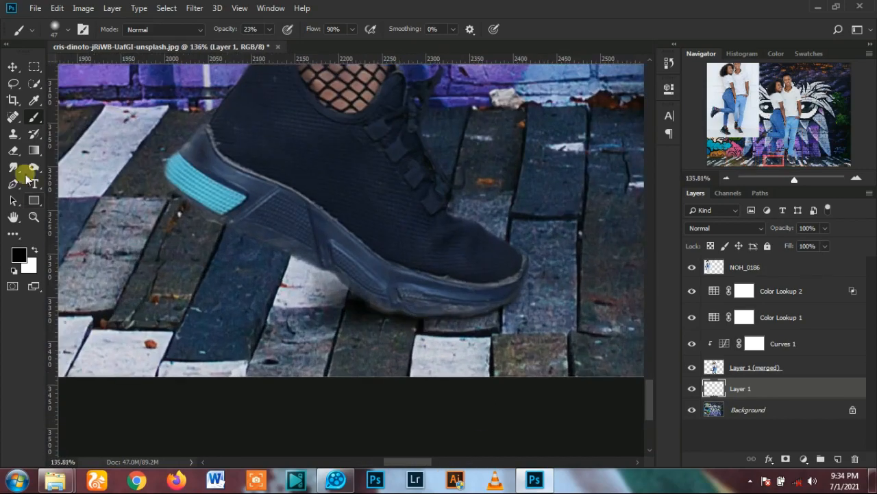
left_click(11, 152)
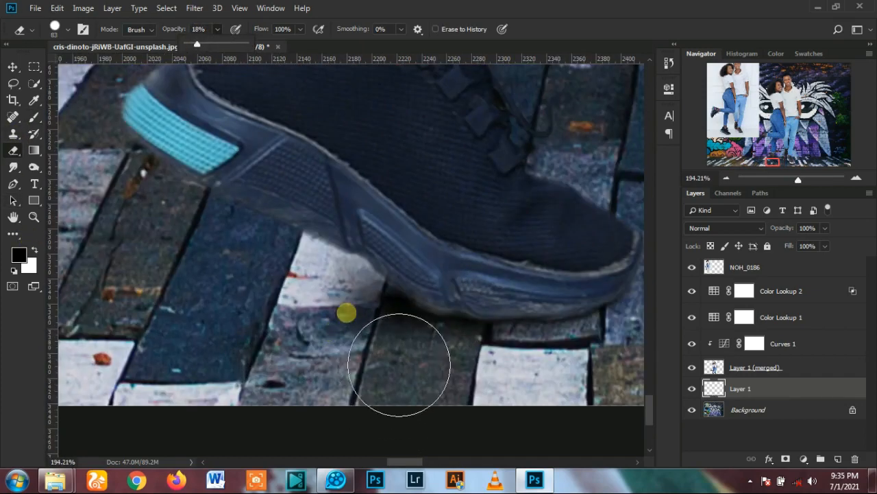
scroll(339, 329, "down", 2)
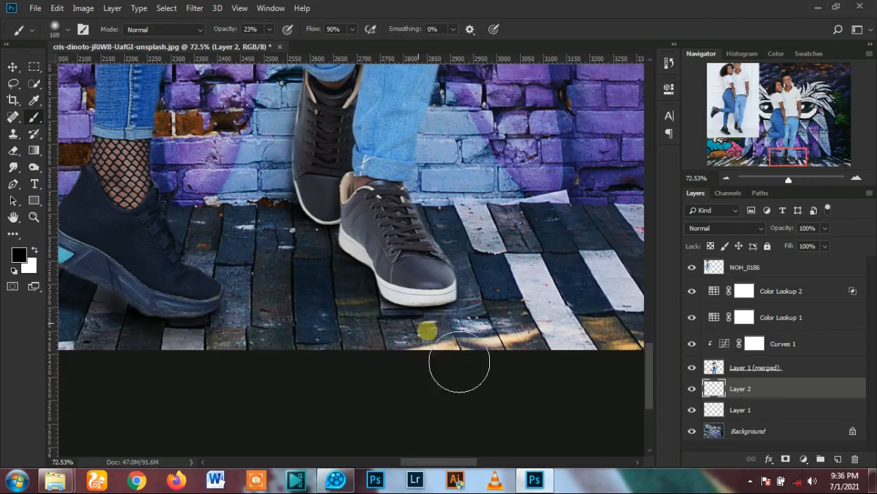
- Compare the image with Layer 2 hidden and shown, and lower that layer's opacity to 67%
scroll(418, 355, "down", 2)
scroll(418, 355, "down", 2)
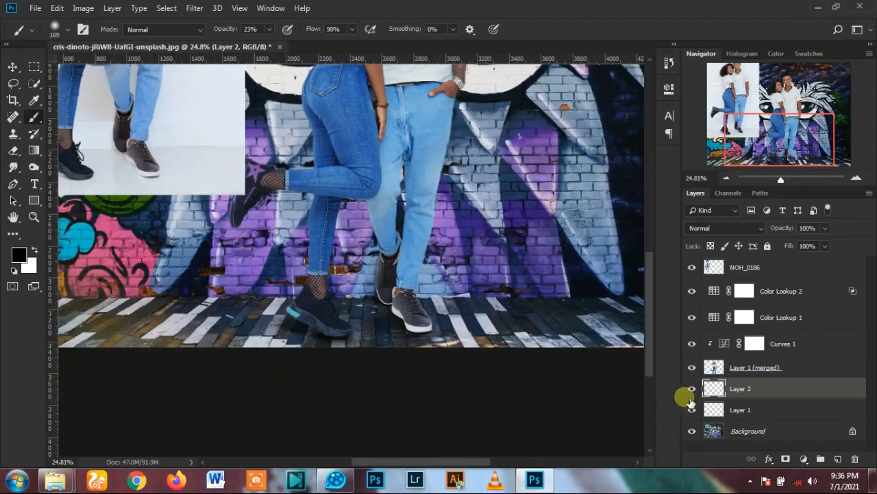
left_click(693, 389)
left_click(693, 389)
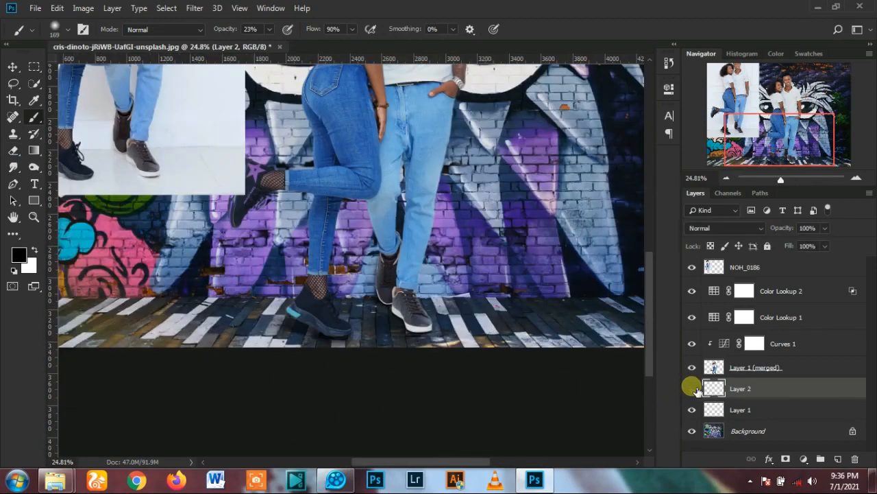
left_click(693, 389)
left_click(693, 389)
scroll(402, 393, "up", 2)
left_click_drag(778, 230, 764, 232)
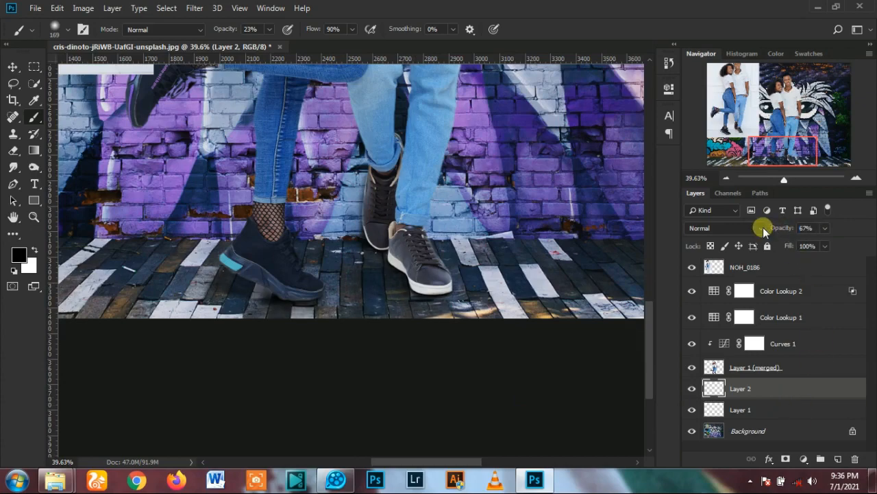
- Check the softened shoe shadow by hiding and showing Layer 2
left_click(691, 389)
left_click(691, 389)
scroll(270, 370, "up", 4)
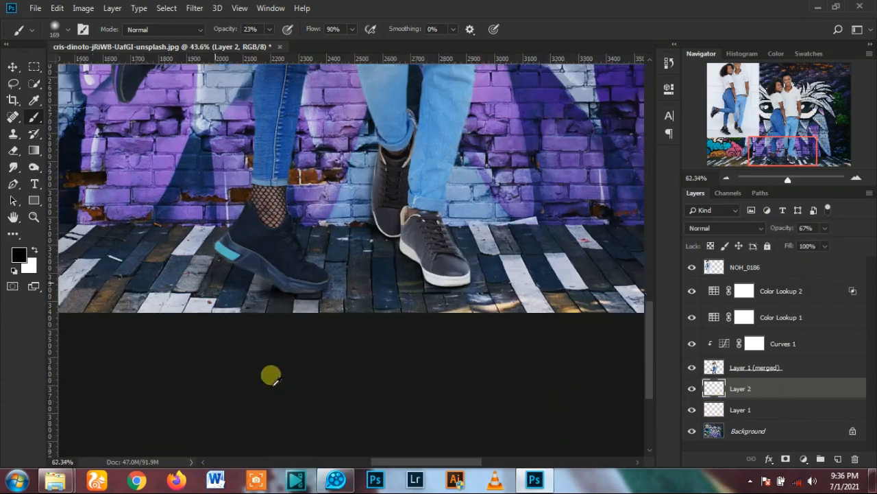
- Add a new layer clipped to Layer 1 (merged) and darken the woman's shoe sole at 23% opacity, enlarging the brush from 20 to 74 px
scroll(313, 185, "up", 4)
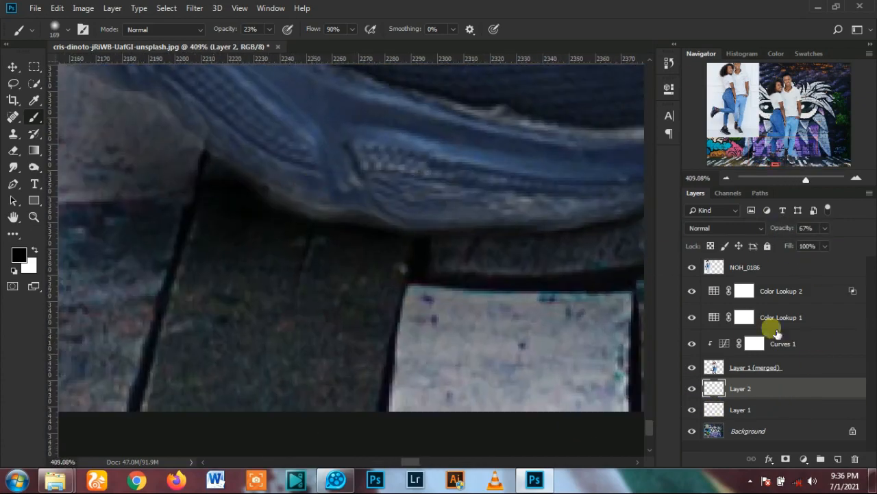
left_click(775, 368)
left_click(837, 460)
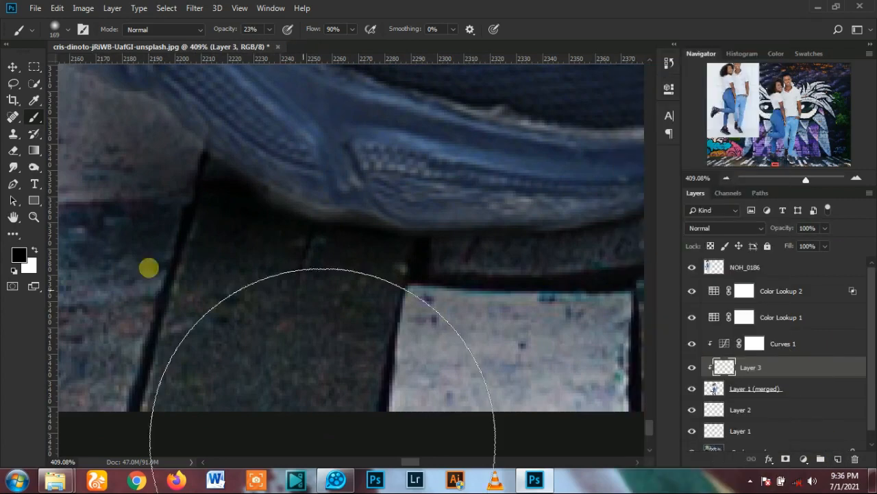
left_click_drag(387, 227, 189, 237)
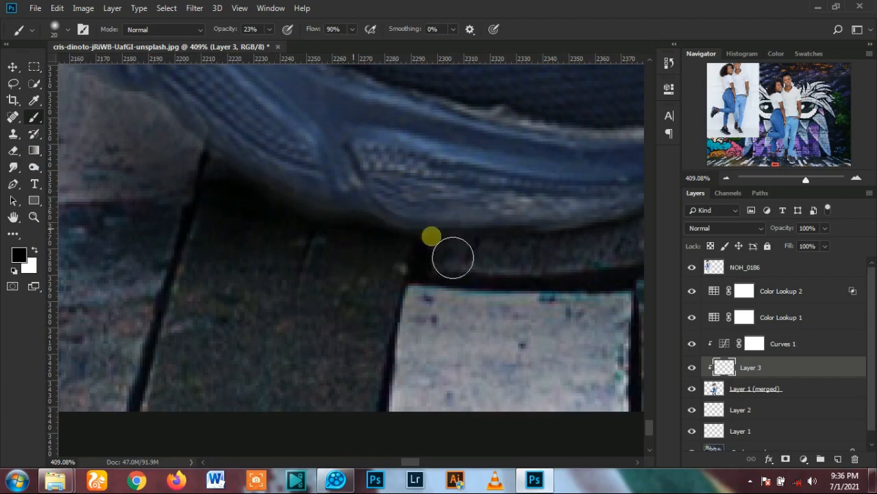
scroll(185, 235, "down", 3)
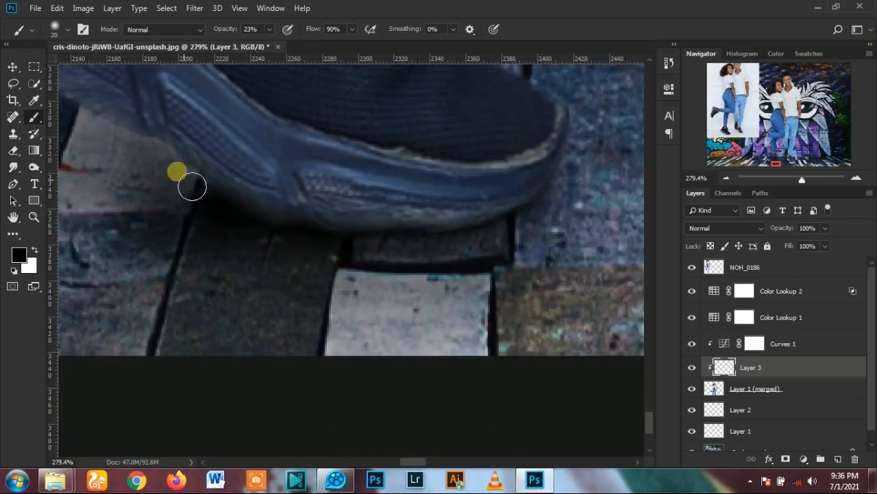
scroll(495, 262, "down", 3)
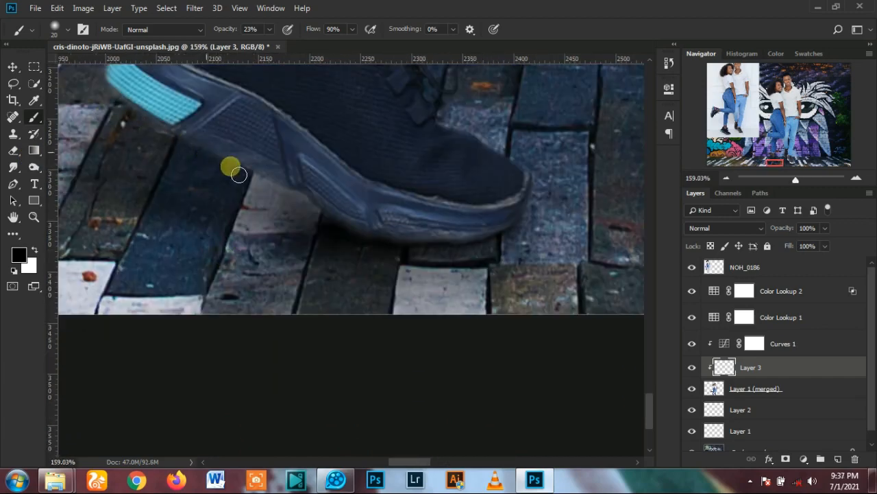
scroll(150, 156, "up", 1)
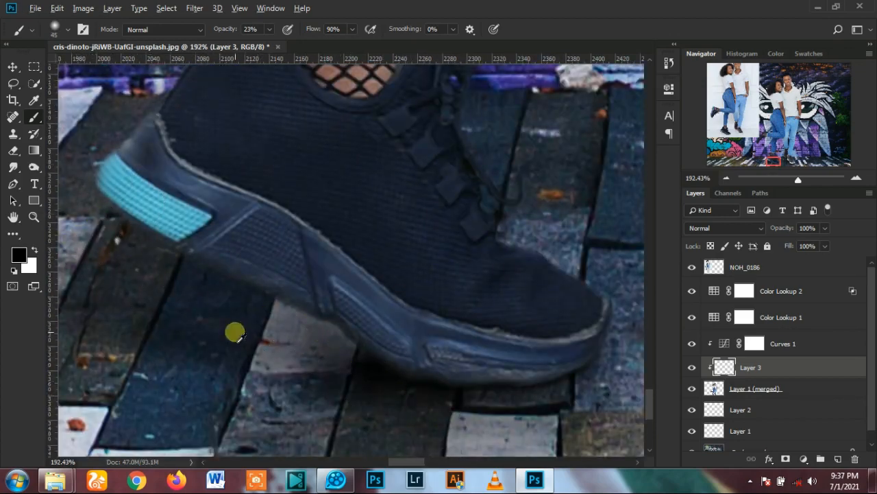
scroll(156, 313, "down", 1)
scroll(154, 312, "down", 3)
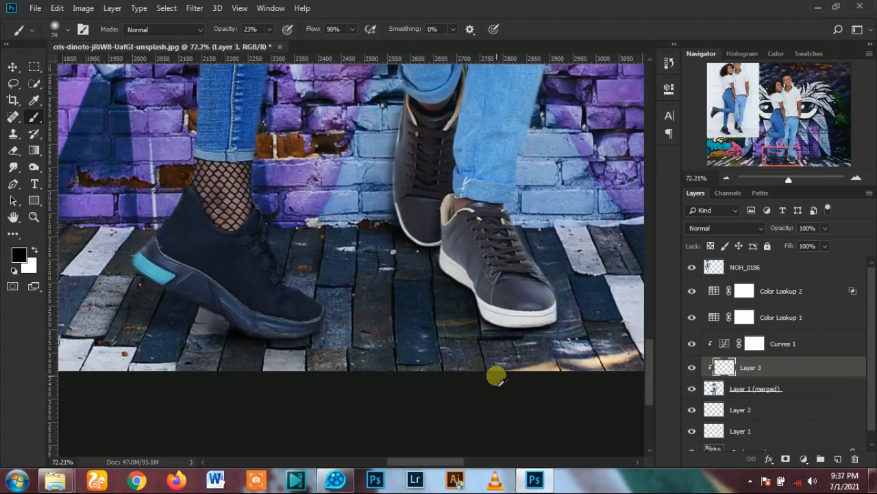
- Shade the white sole edge of the man's front shoe with a 51 px brush at 13% opacity
scroll(457, 334, "up", 5)
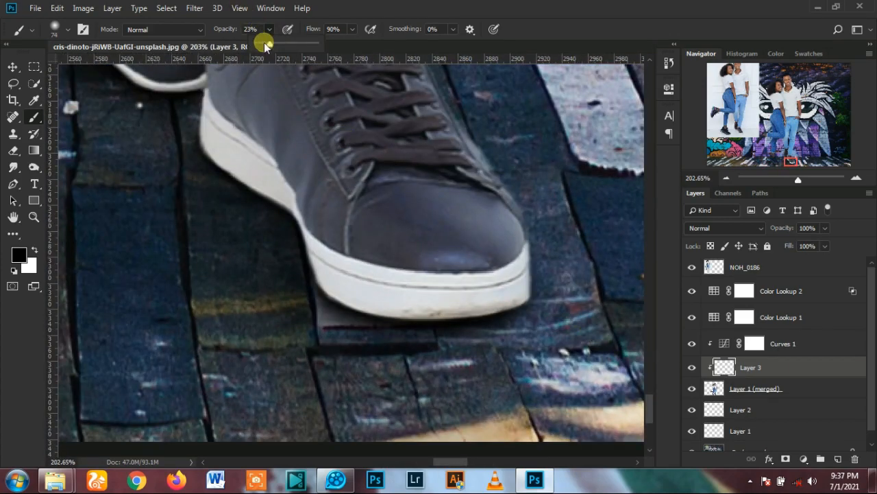
left_click_drag(265, 46, 259, 45)
left_click(204, 159)
right_click(212, 207, "alt")
mouse_move(211, 172)
left_mouse_down()
mouse_move(289, 281)
mouse_move(363, 357)
left_mouse_up()
- Deepen the shading along the lower sole of the man's front shoe at 45% brush opacity
left_click(251, 29)
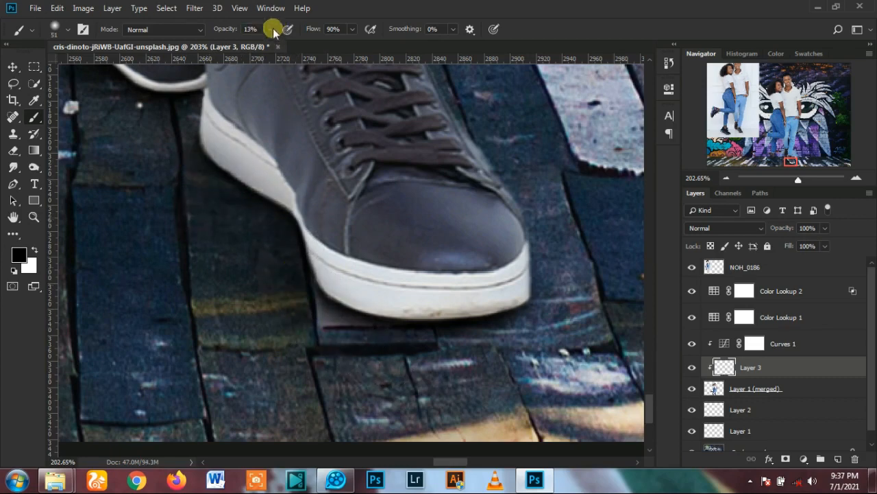
left_click(272, 29)
left_click(279, 45)
mouse_move(288, 294)
left_mouse_down()
mouse_move(358, 336)
mouse_move(434, 356)
mouse_move(416, 344)
mouse_move(518, 343)
mouse_move(552, 260)
mouse_move(544, 313)
mouse_move(500, 364)
left_mouse_up()
scroll(512, 387, "down", 3)
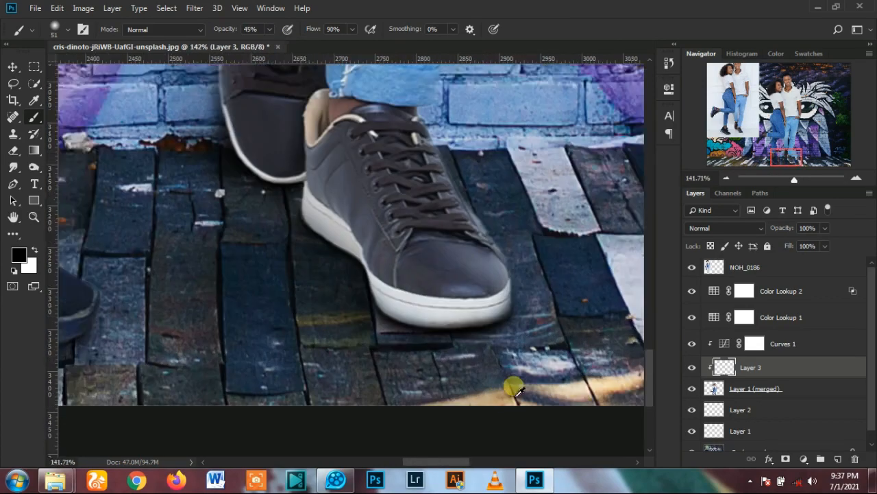
scroll(514, 388, "up", 1)
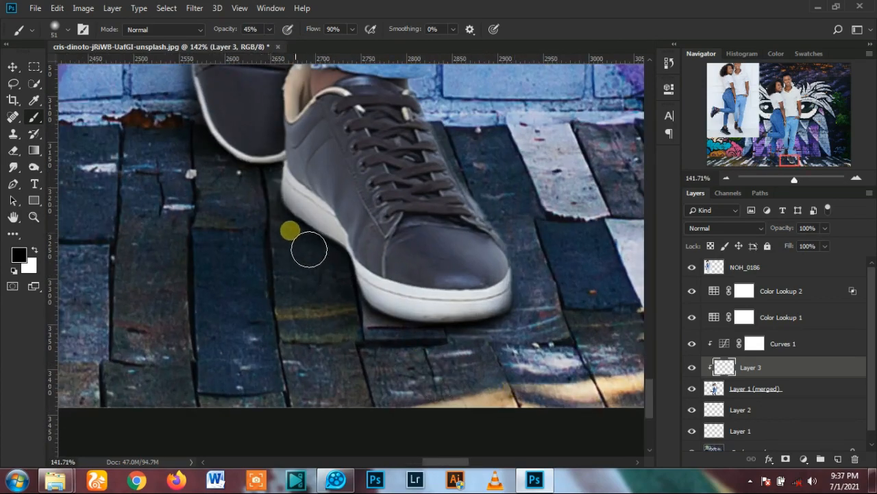
scroll(240, 247, "up", 3)
mouse_move(201, 176)
left_mouse_down()
mouse_move(231, 261)
mouse_move(208, 199)
mouse_move(228, 245)
mouse_move(260, 262)
mouse_move(242, 241)
mouse_move(276, 261)
left_mouse_up()
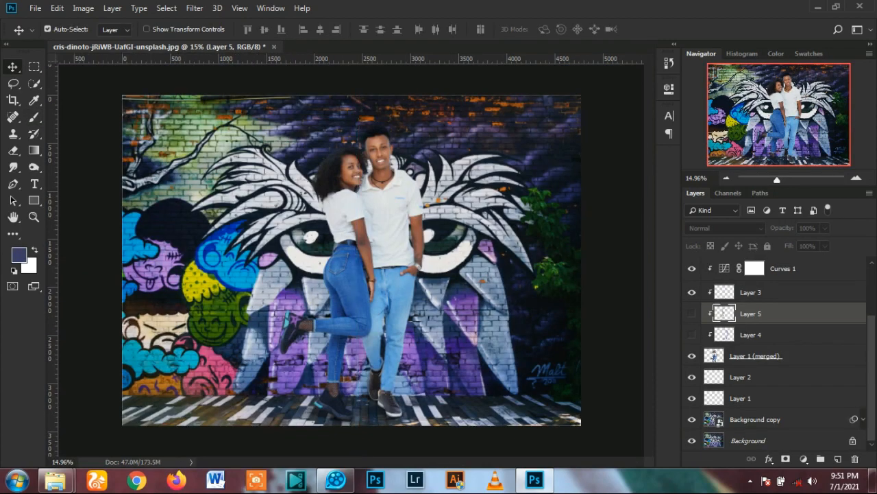
- Show Layer 5 and Layer 4, and set Layer 4's blend mode to Soft Light
scroll(349, 276, "up", 2)
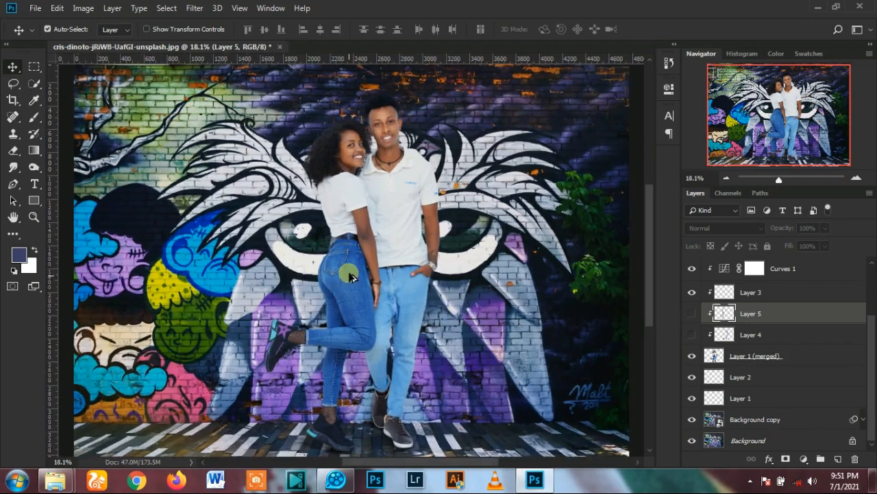
left_click(691, 314)
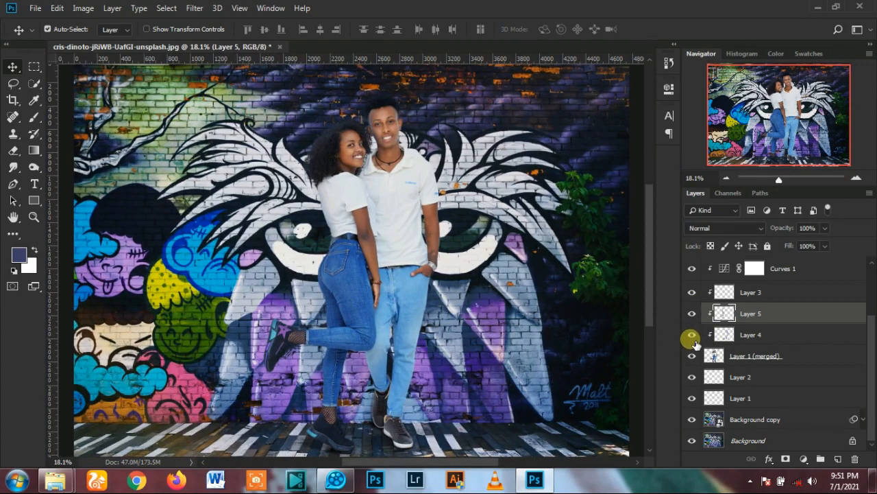
left_click(692, 335)
left_click(773, 334)
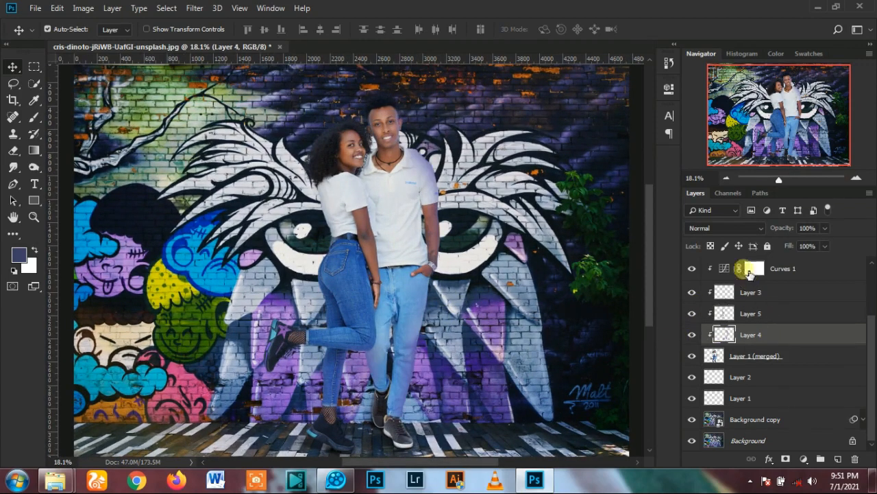
left_click(737, 229)
left_click(699, 152)
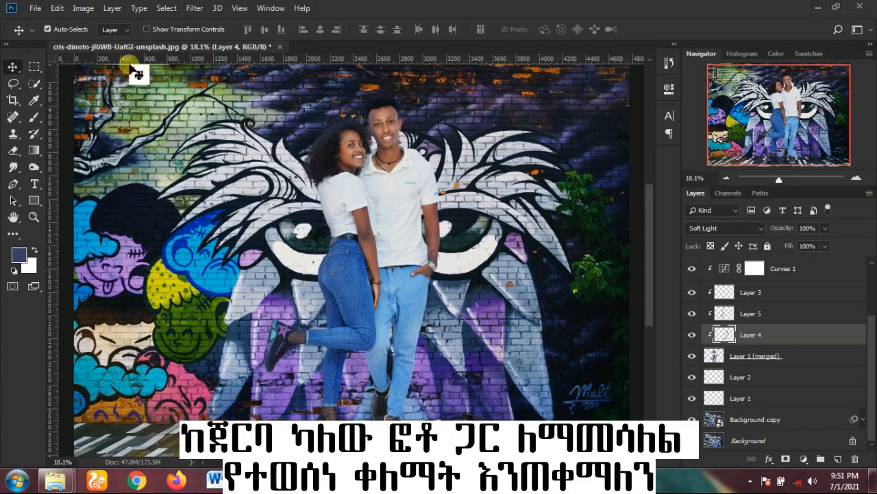
- Compare the couple's faces with Layer 4 and Layer 5 each hidden and shown
left_click_drag(134, 62, 138, 43)
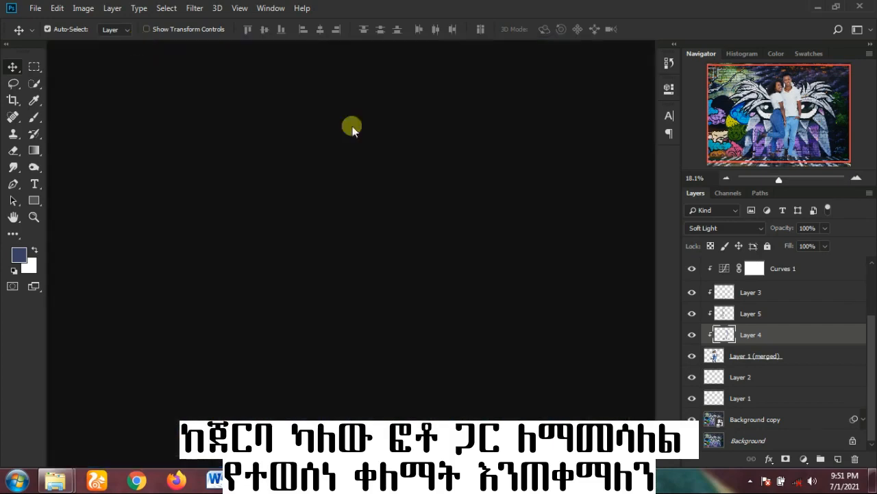
scroll(456, 175, "up", 6)
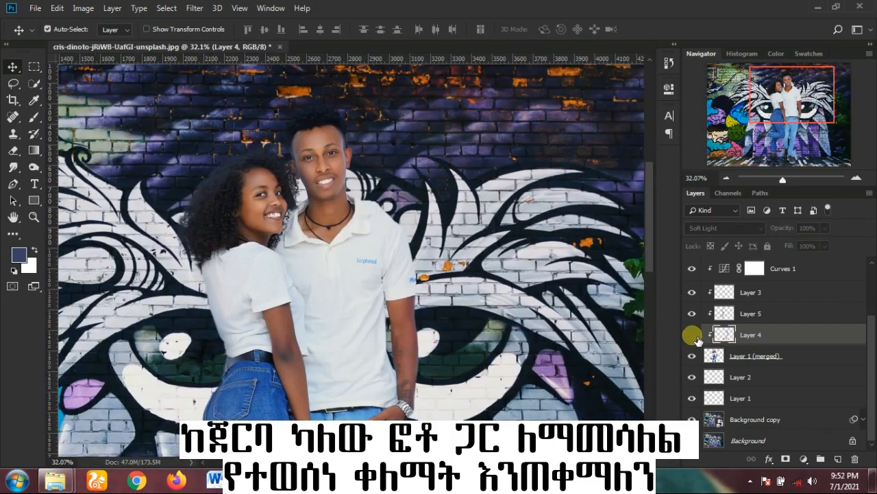
scroll(343, 123, "up", 10)
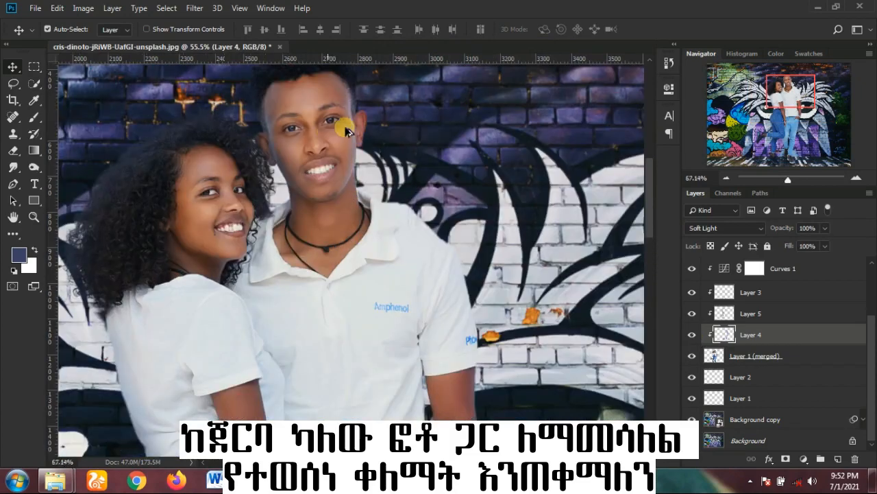
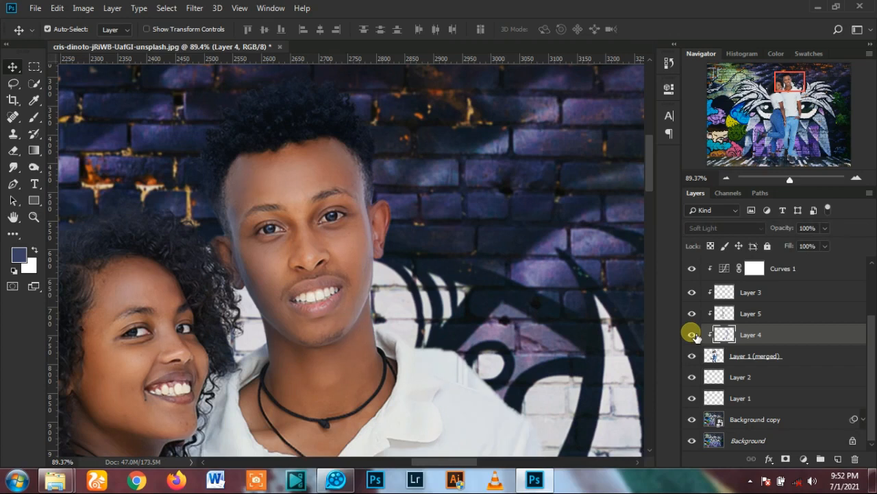
left_click(713, 315)
left_click(693, 315)
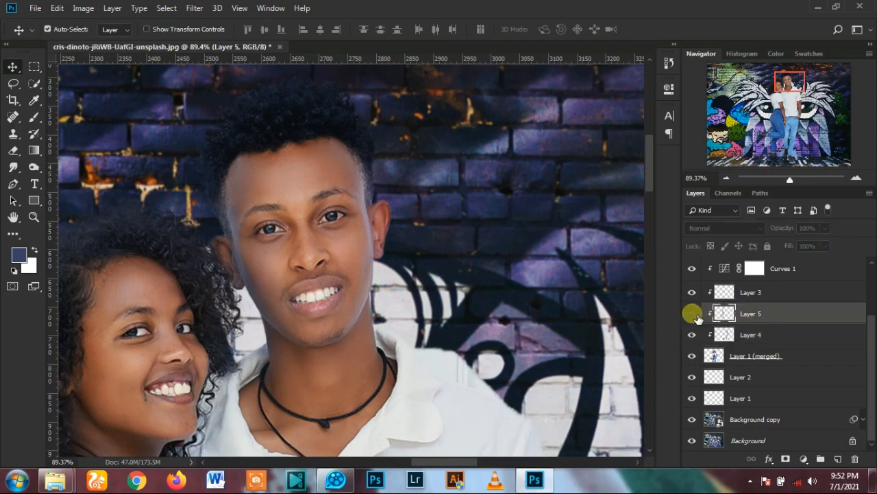
left_click(693, 315)
left_click_drag(752, 319, 699, 216)
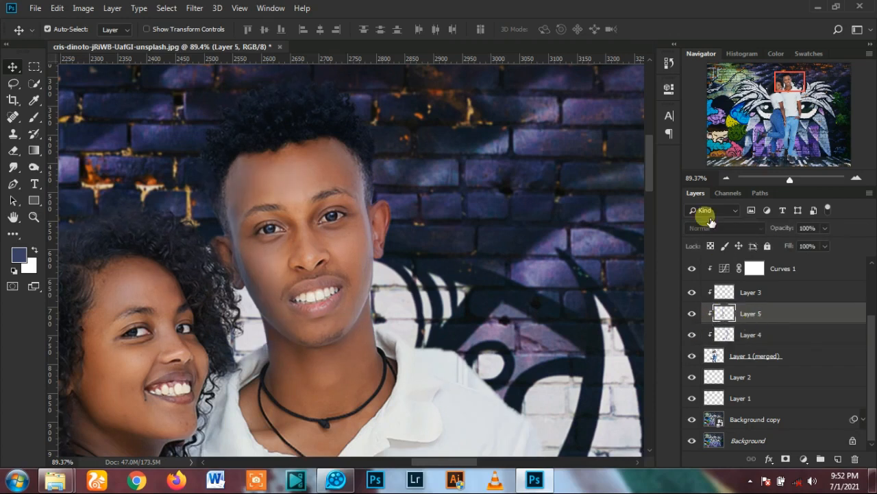
left_click(323, 198)
left_click_drag(271, 59, 259, 31)
- Examine the blend of the couple with the wall at the faces, the shoes and across the whole composite
scroll(314, 217, "down", 5)
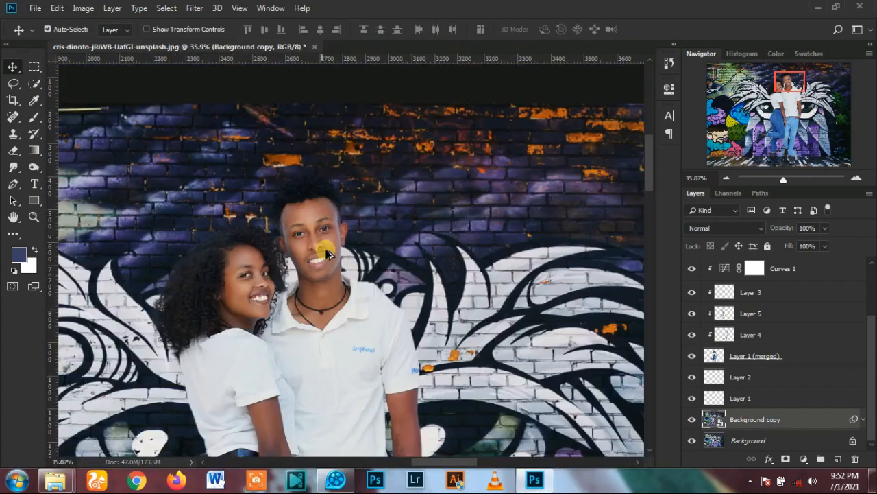
scroll(326, 252, "down", 5)
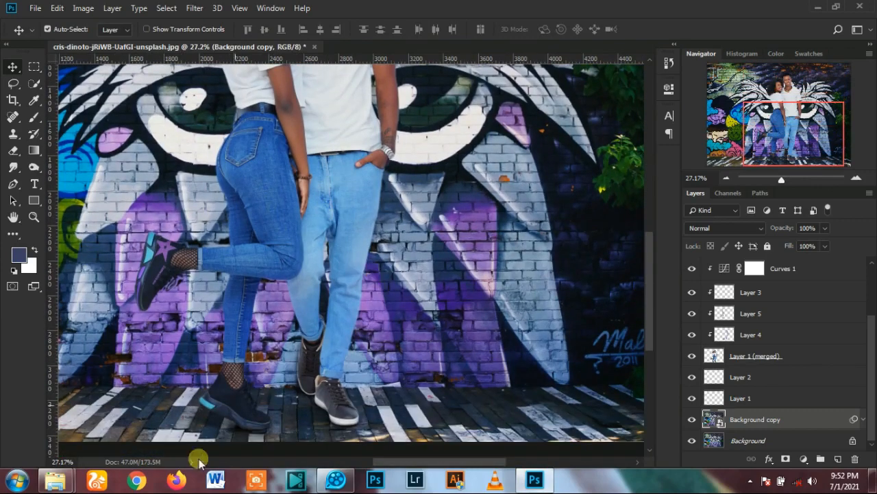
left_click(203, 461)
scroll(303, 384, "up", 4)
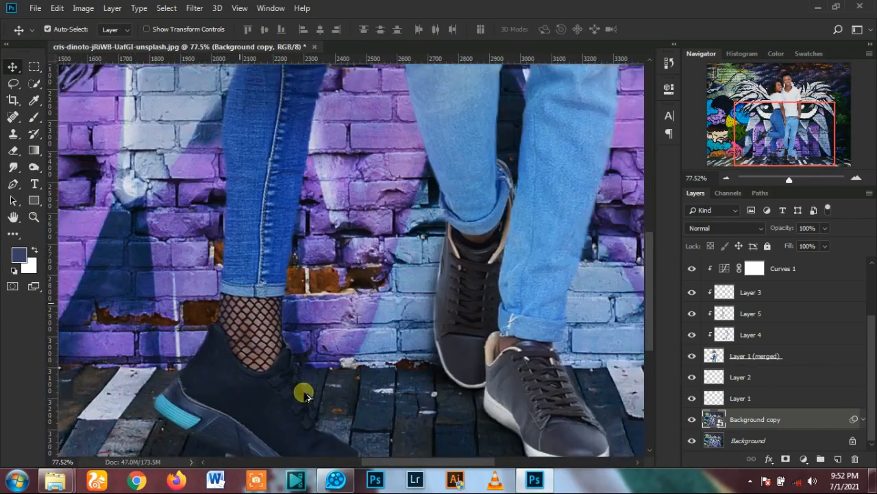
scroll(135, 330, "down", 3)
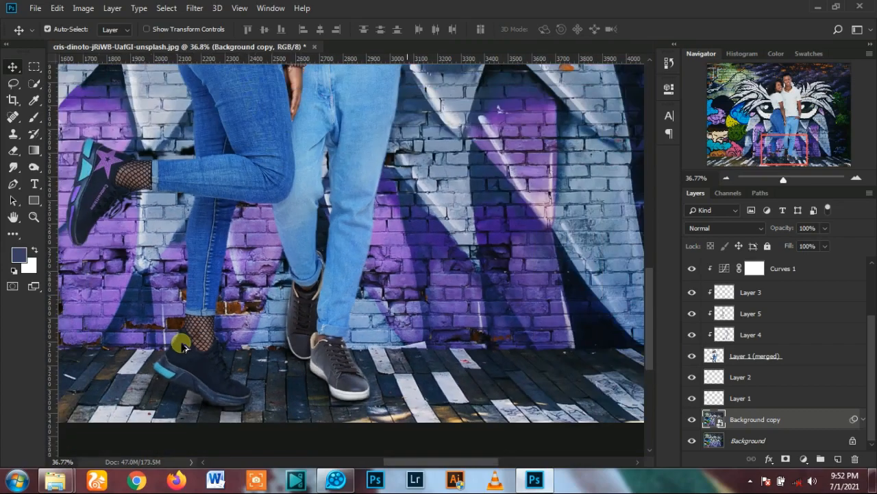
scroll(182, 346, "down", 4)
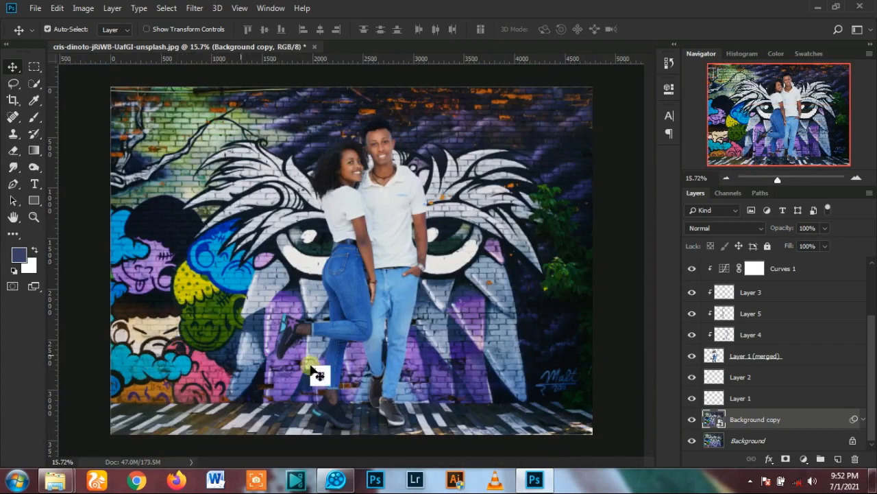
scroll(372, 140, "up", 3)
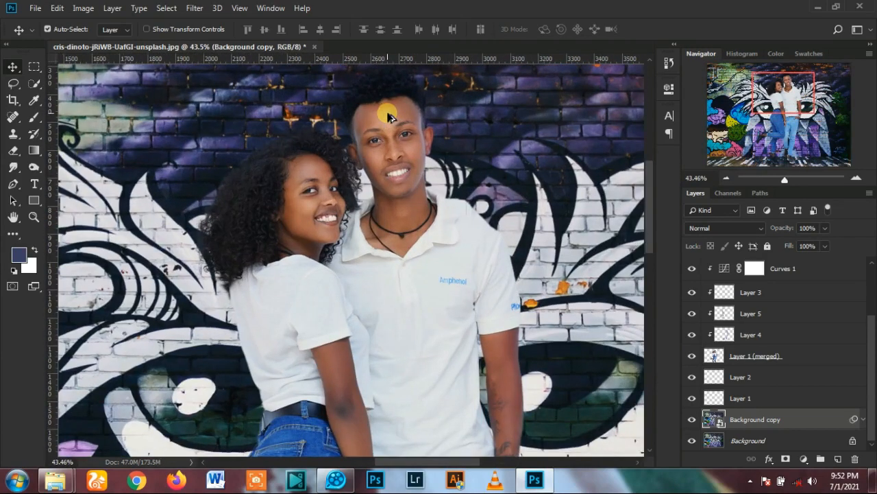
scroll(387, 118, "down", 2)
scroll(388, 118, "down", 3)
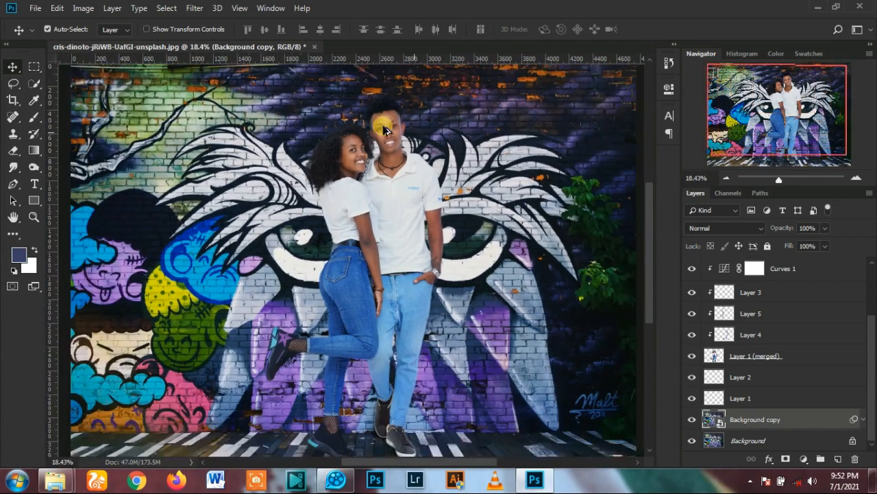
scroll(370, 261, "down", 1)
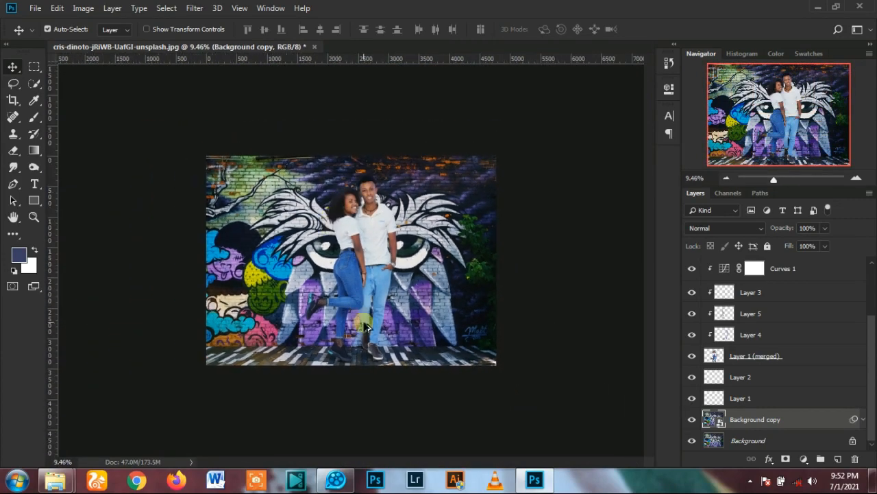
scroll(363, 336, "up", 1)
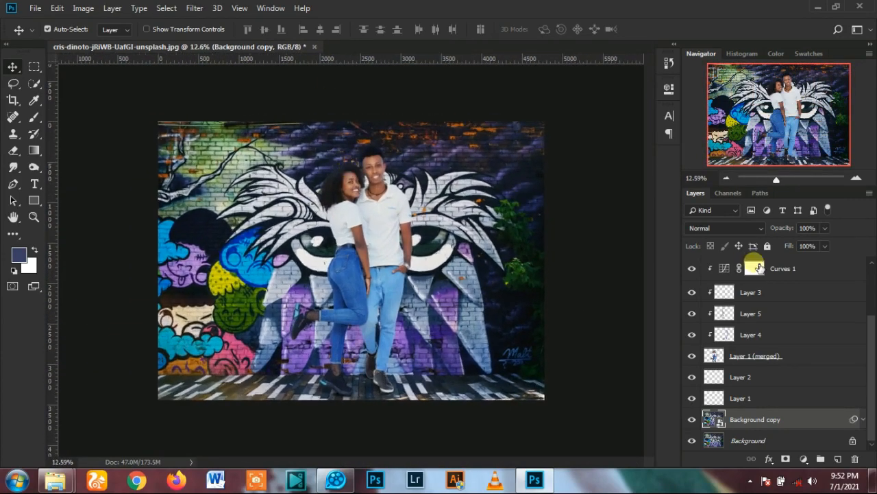
left_click(693, 270)
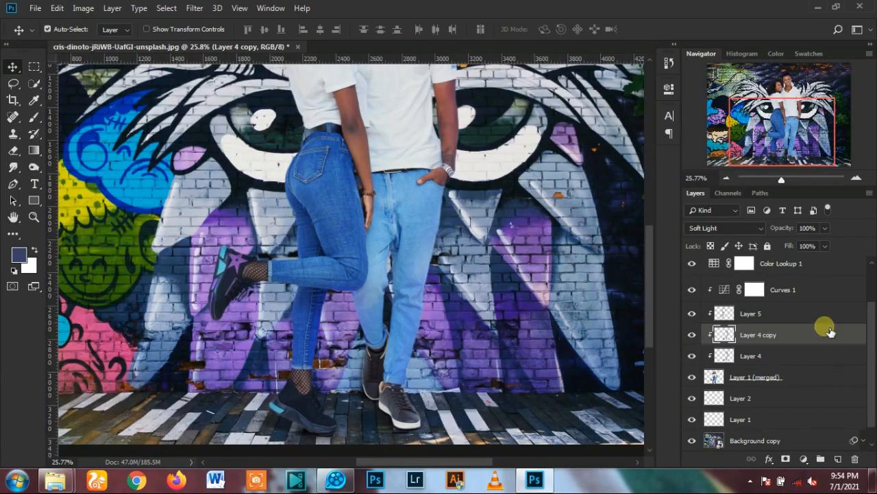
- Duplicate Layer 5 and clip the copy to the couple's layer with a clipping mask
left_click(820, 316)
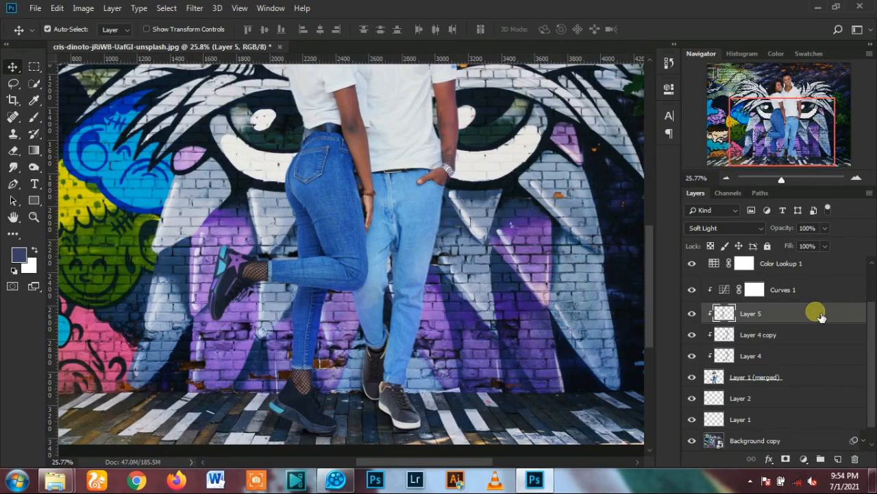
key("ctrl+j")
right_click(799, 305)
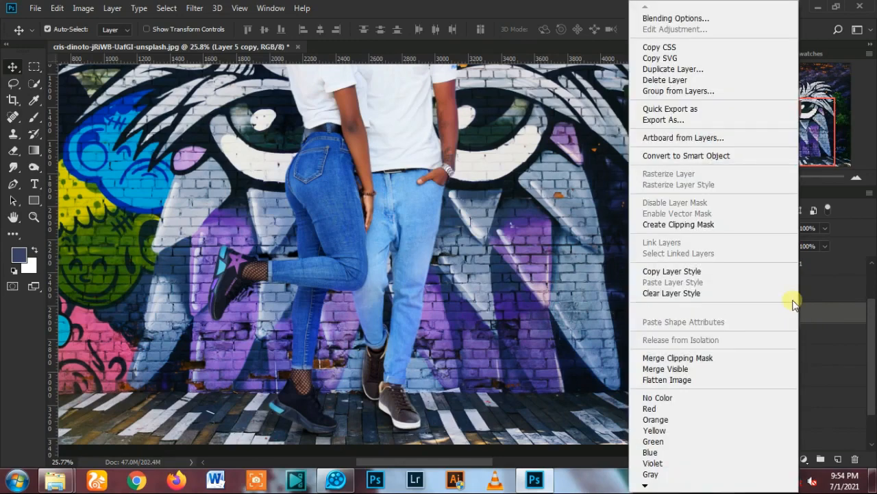
left_click(713, 225)
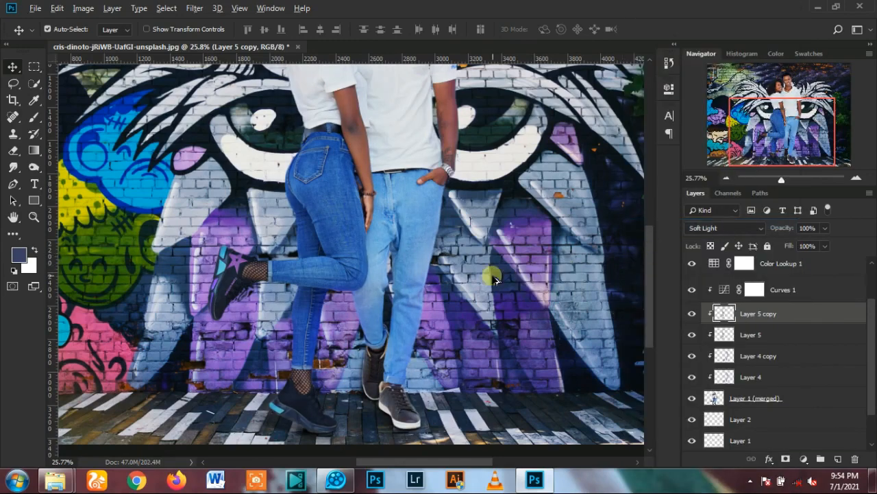
- Compare the whole composite with Layer 5 copy hidden and shown, and examine the couple's faces up close
key("ctrl+0")
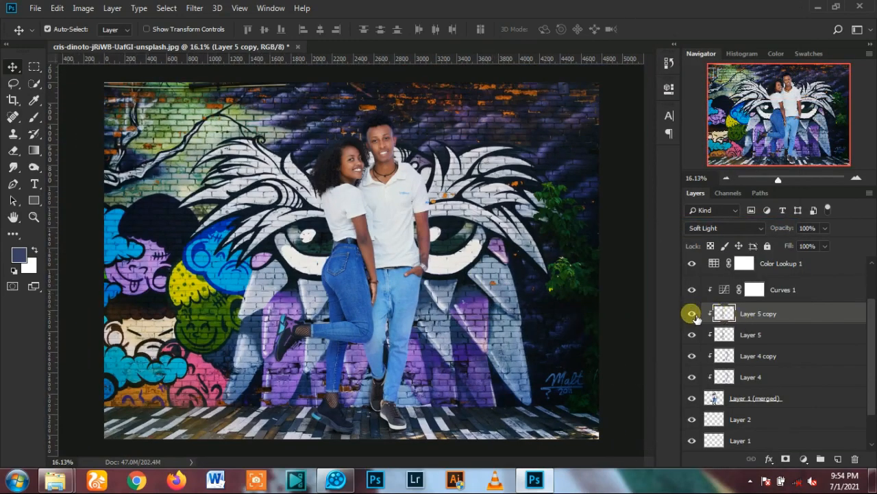
left_click(694, 314)
left_click(694, 314)
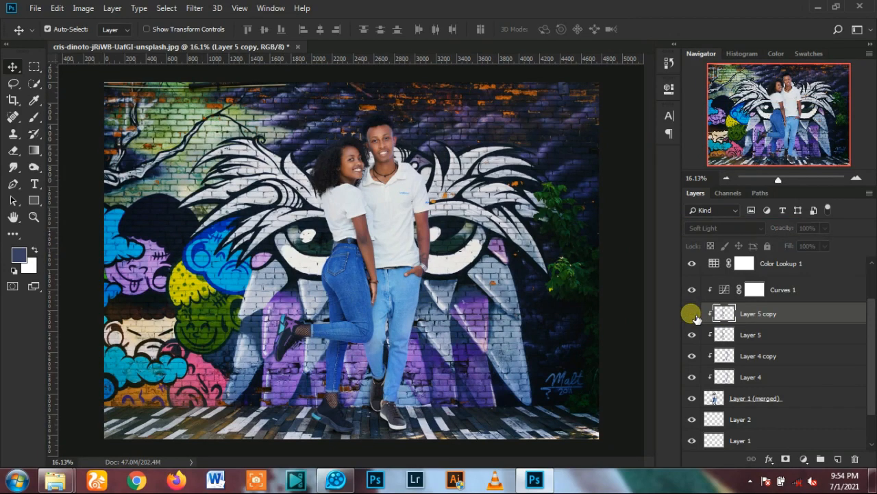
left_click(694, 315)
left_click(694, 315)
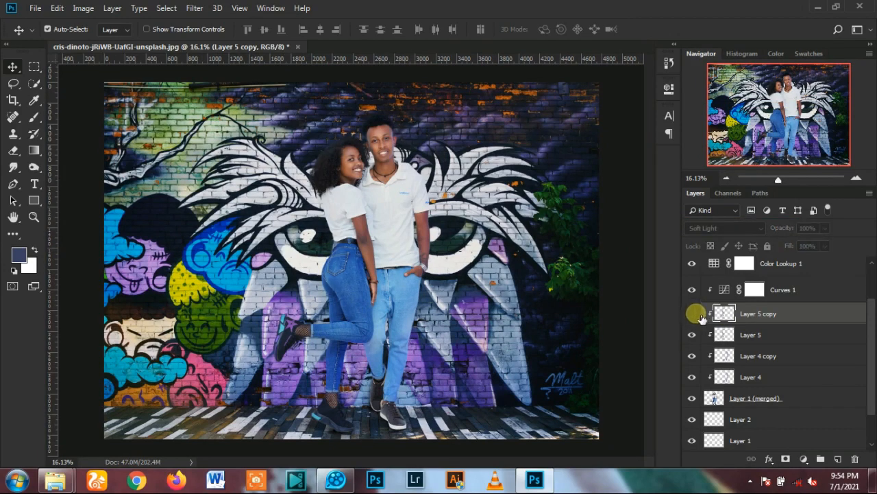
left_click(693, 314)
scroll(320, 133, "up", 2)
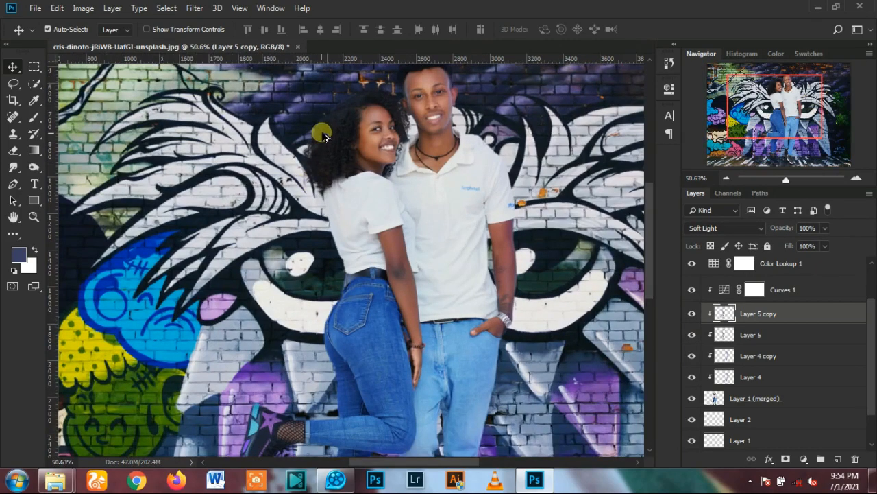
scroll(329, 138, "up", 2)
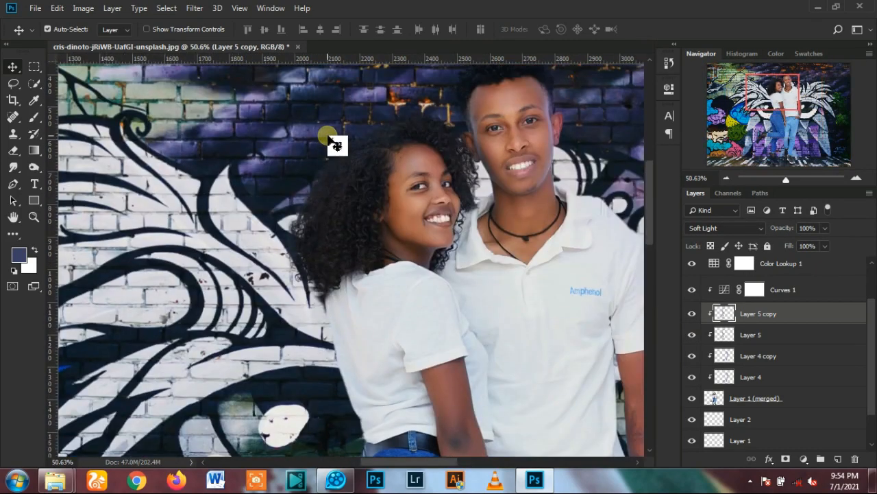
scroll(329, 138, "down", 2)
scroll(329, 139, "down", 2)
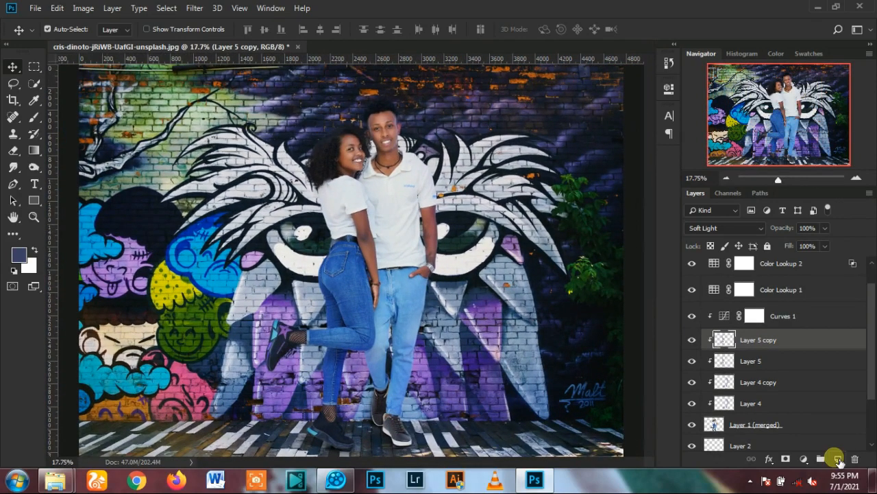
- Create a new empty layer directly above the Curves 1 adjustment
scroll(799, 327, "up", 1)
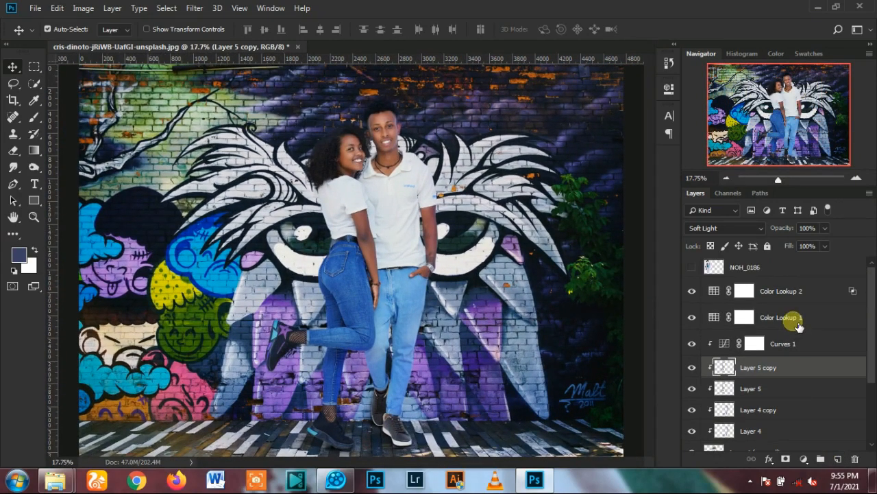
left_click(814, 344)
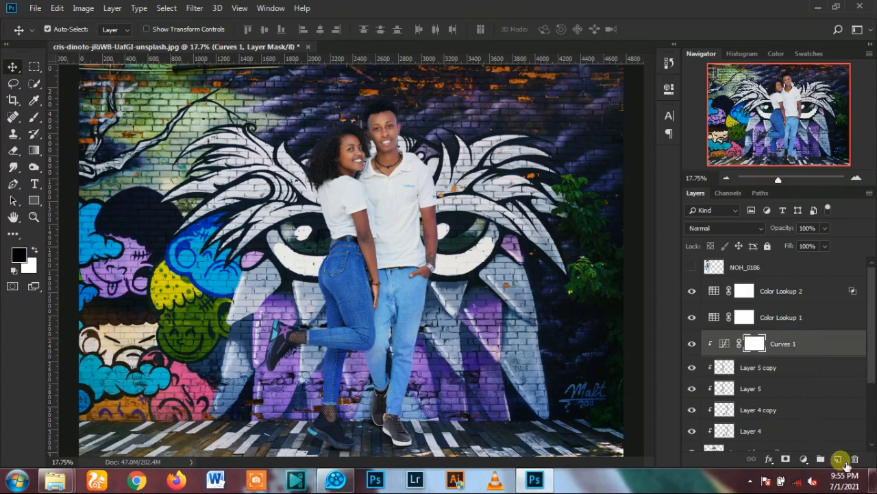
left_click(838, 458)
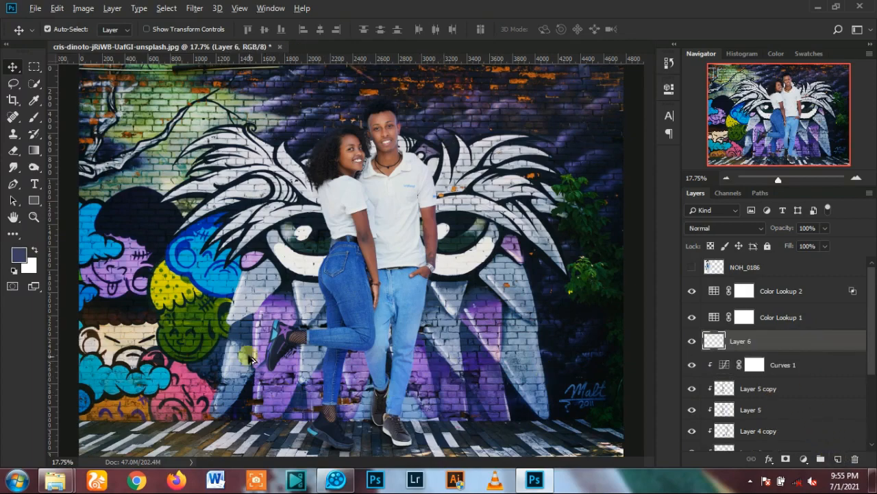
- Sample the teal sole panel of the woman's raised shoe and set the foreground color to a brighter, more saturated blue
scroll(249, 353, "up", 4)
scroll(308, 329, "down", 5)
scroll(310, 331, "up", 6)
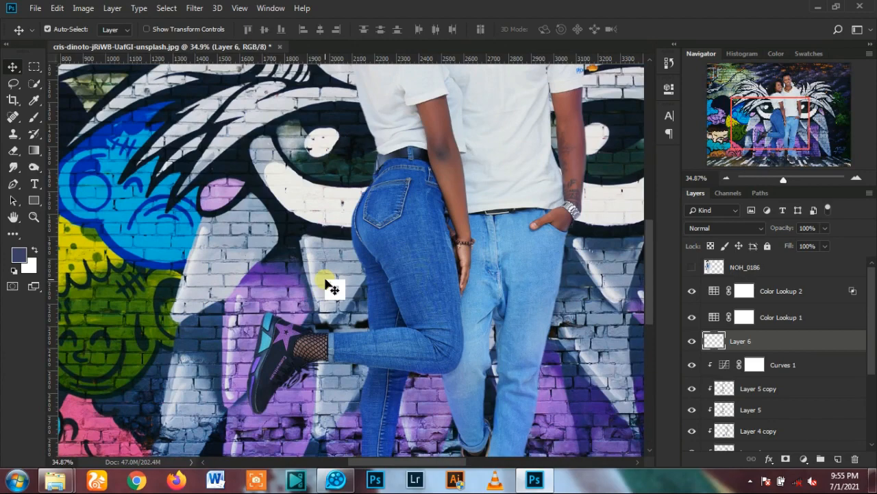
scroll(199, 326, "up", 5)
left_click(34, 99)
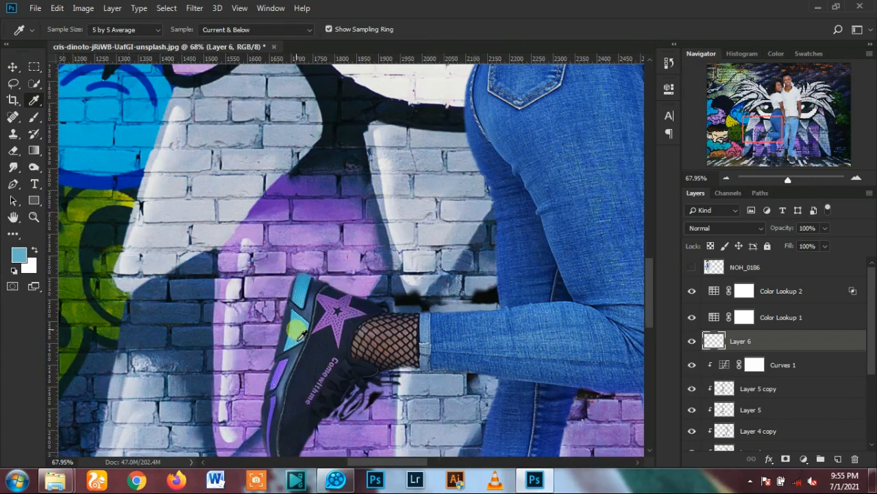
- Trace the second teal panel from the heel of the raised shoe with the Pen tool and fill it with the foreground blue at 100% opacity
scroll(729, 340, "down", 3)
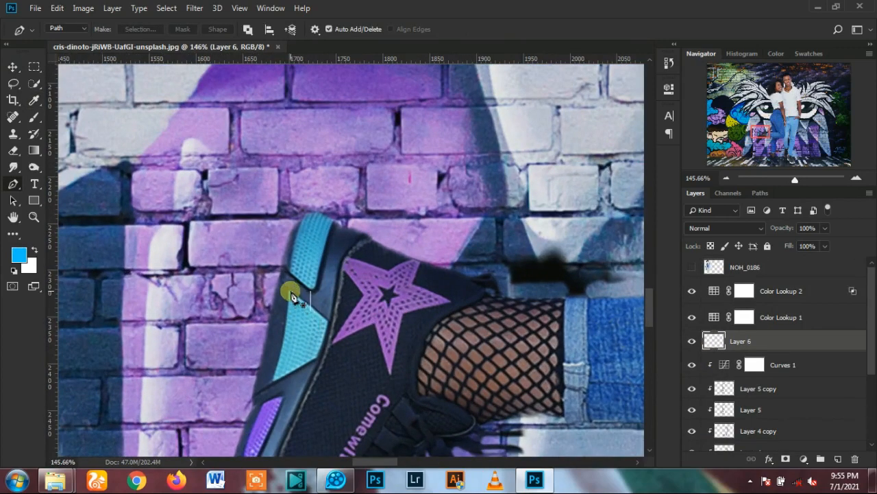
left_click(331, 323)
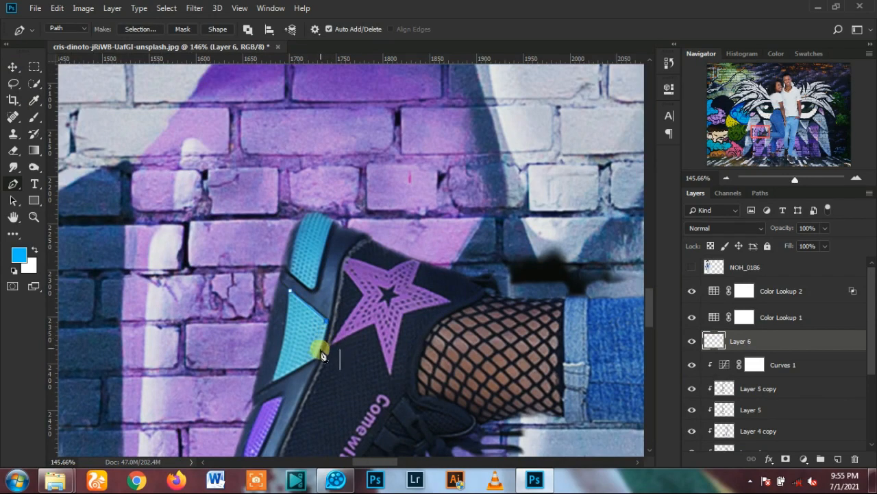
left_click(317, 357)
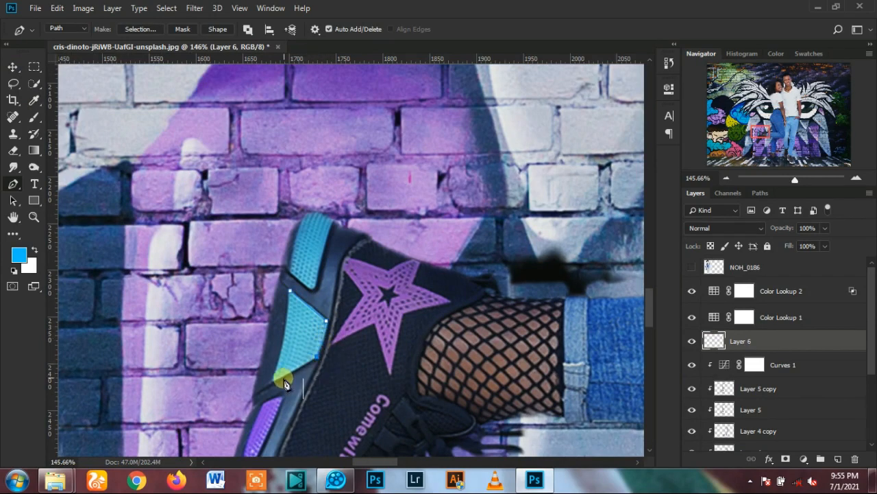
left_click(274, 383)
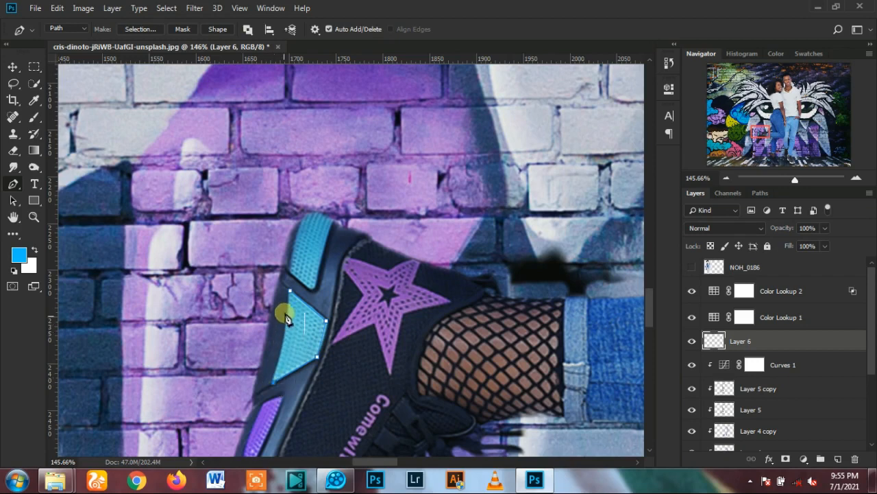
left_click(290, 291)
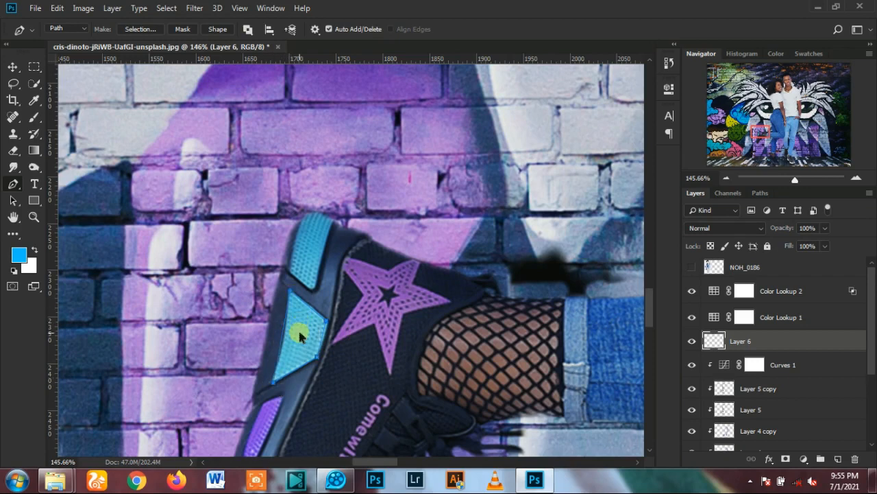
right_click(288, 293)
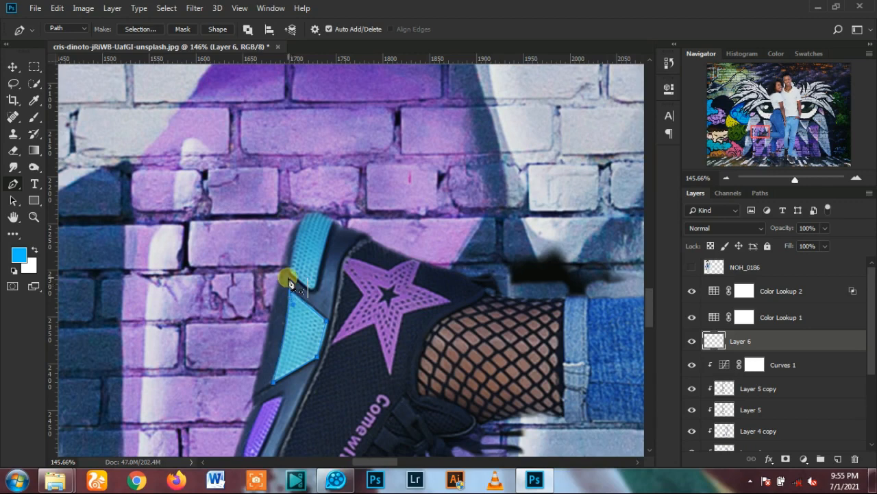
left_click(322, 145)
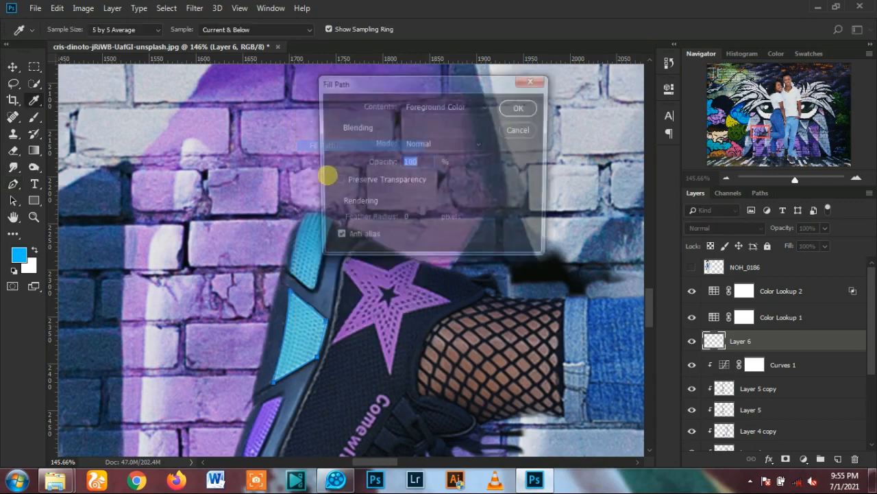
left_click(513, 108)
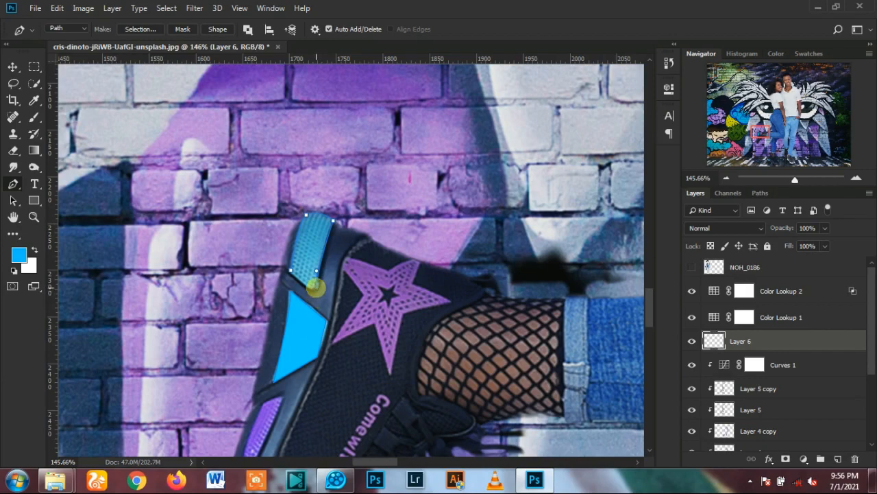
- Fill the traced teal panel at the raised shoe's heel end with the foreground blue
right_click(268, 243)
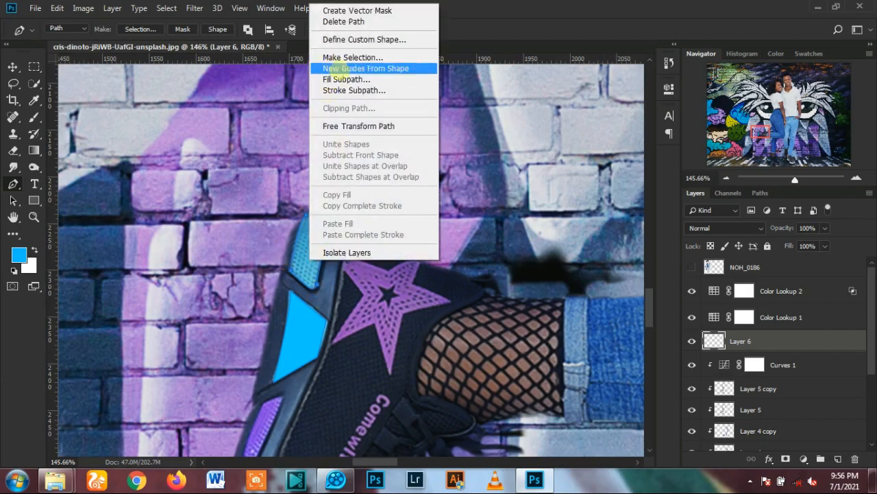
left_click(339, 79)
key("Return")
- Trace the teal heel panel on the woman's standing shoe with the Pen tool and fill the path with the foreground blue
scroll(357, 222, "down", 3)
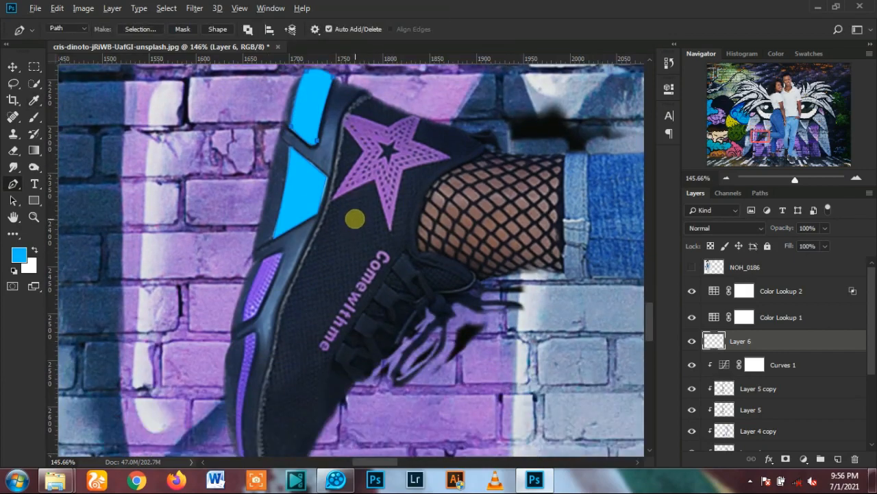
scroll(353, 218, "down", 8)
scroll(411, 394, "up", 10)
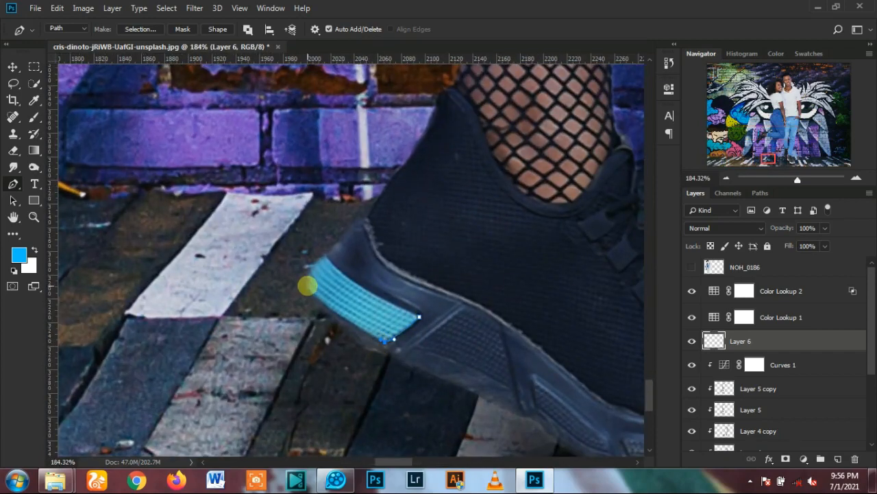
left_click(308, 287)
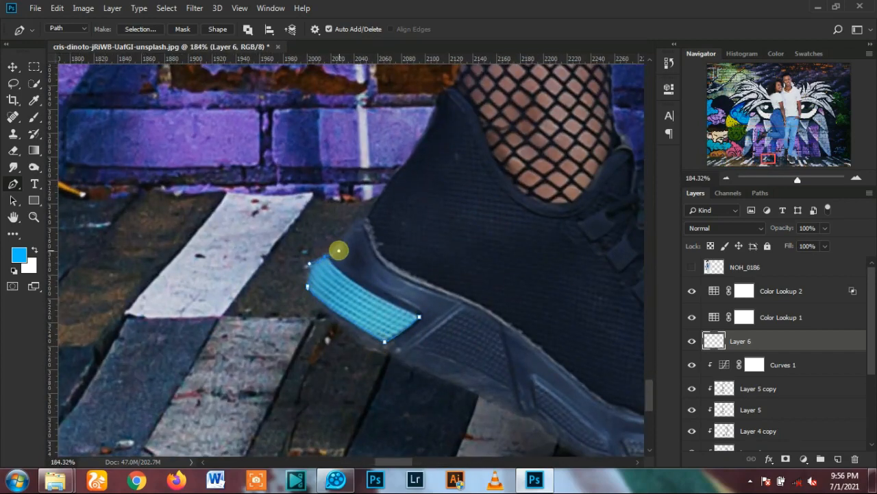
left_click_drag(422, 316, 477, 336)
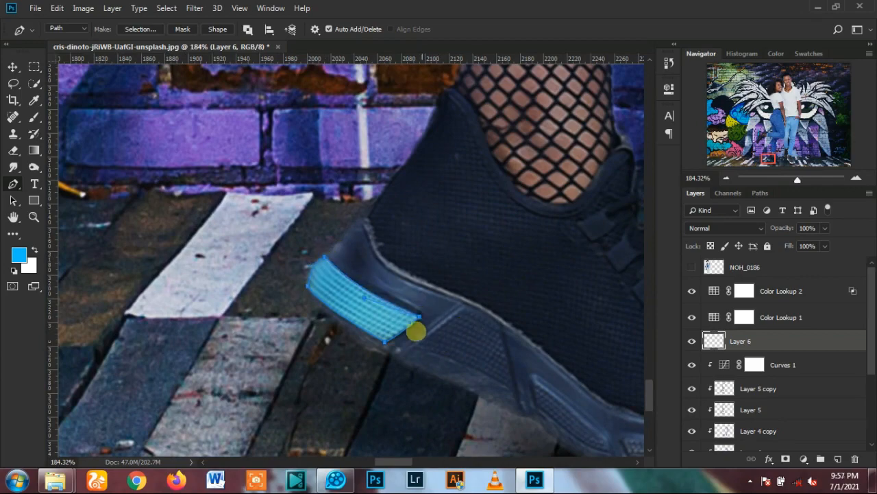
right_click(393, 318)
left_click(444, 141)
key("Return")
- Create a new empty layer above Layer 6 and delete the leftover path
scroll(370, 174, "down", 5)
scroll(370, 174, "down", 8)
scroll(268, 314, "up", 6)
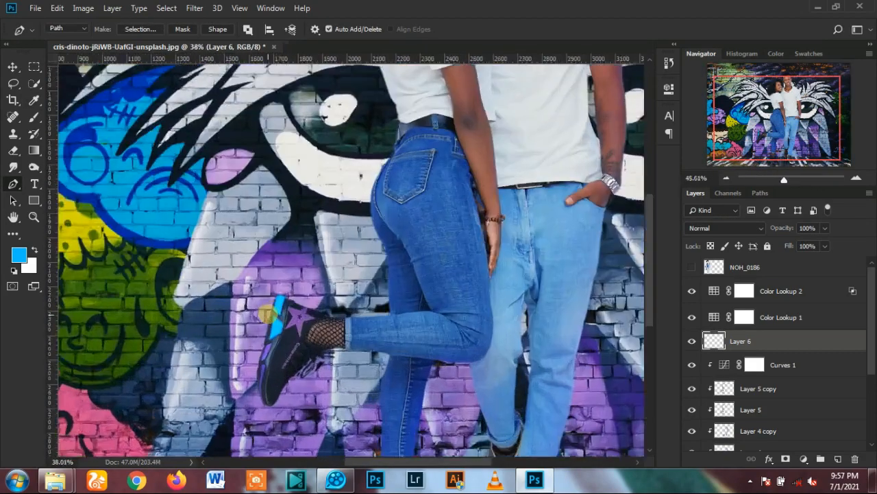
scroll(262, 306, "down", 2)
scroll(260, 279, "down", 3)
scroll(253, 279, "up", 3)
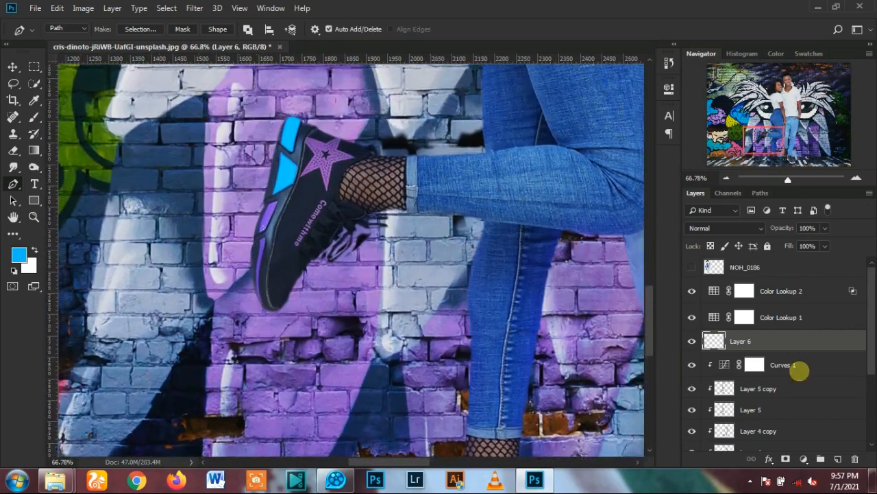
left_click(839, 459)
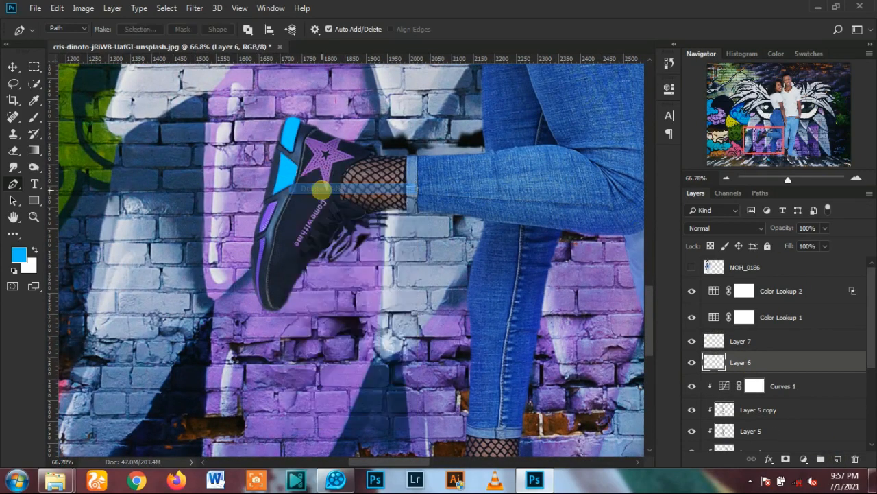
- Trace a closed path around the upper purple sole panel of the raised shoe on Layer 7
scroll(288, 188, "up", 4)
left_click(286, 187)
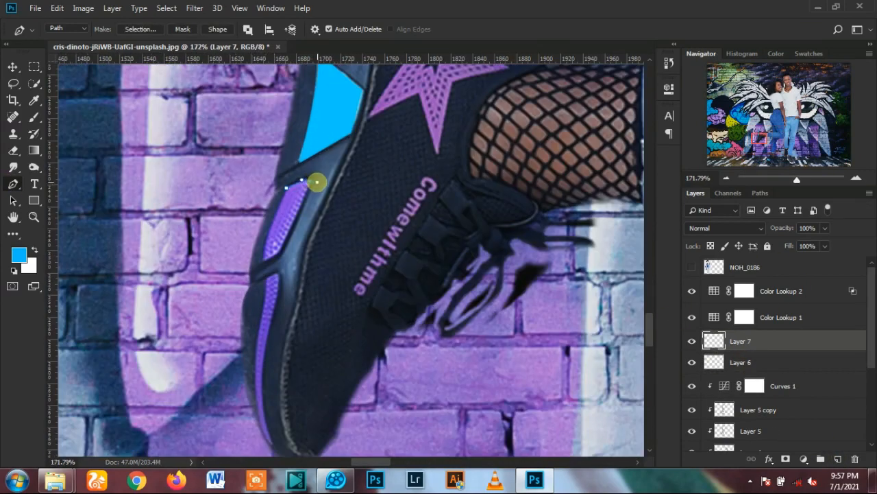
left_click(280, 247)
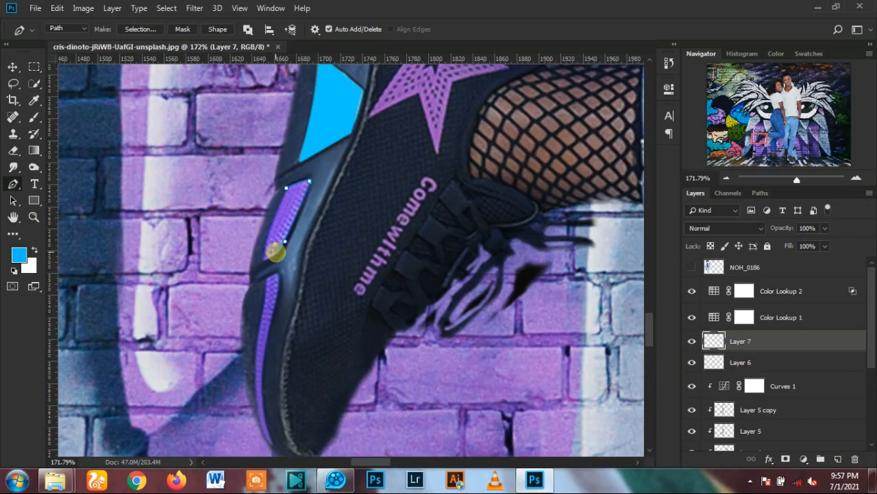
left_click(266, 257)
left_click(286, 187)
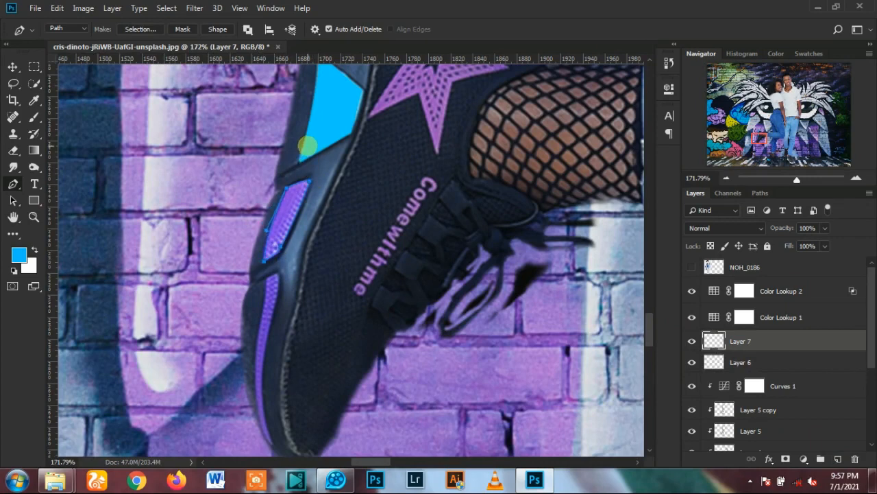
right_click(297, 208)
left_click(29, 137)
- Hide Color Lookup 2, Color Lookup 1 and Curves 1, then sample the purple sole panel and set the foreground color to a vivid purple
left_click(33, 100)
left_click(692, 291)
left_click(691, 317)
left_click(689, 386)
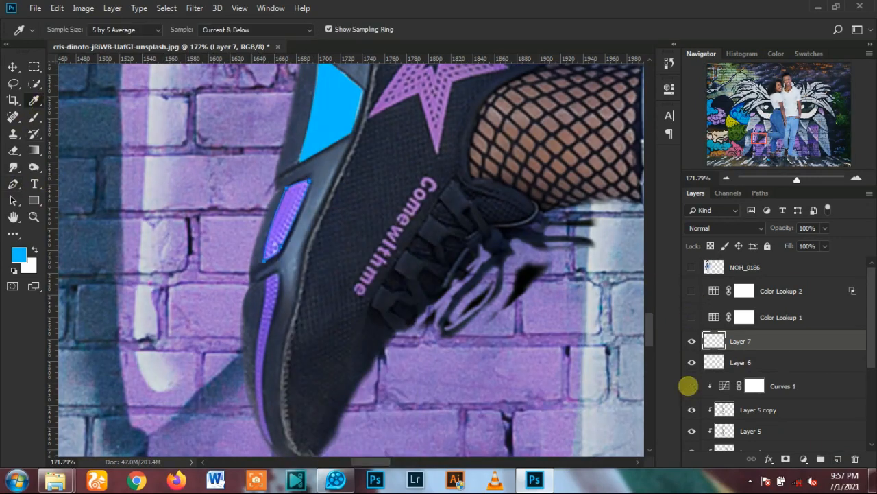
left_click(279, 220)
left_click(19, 255)
left_click(737, 84)
left_click(698, 314)
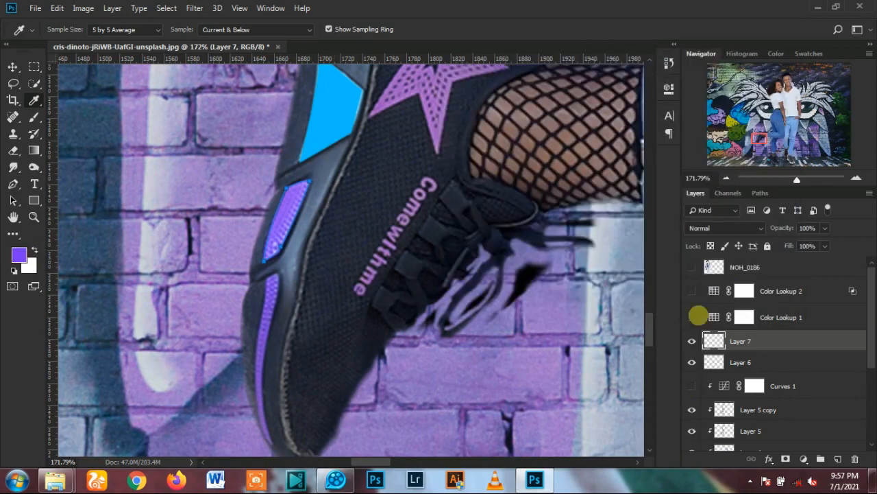
- Show Curves 1 again and fill the upper sole panel path of the raised shoe with the foreground purple on Layer 7
left_click(691, 386)
scroll(700, 376, "down", 3)
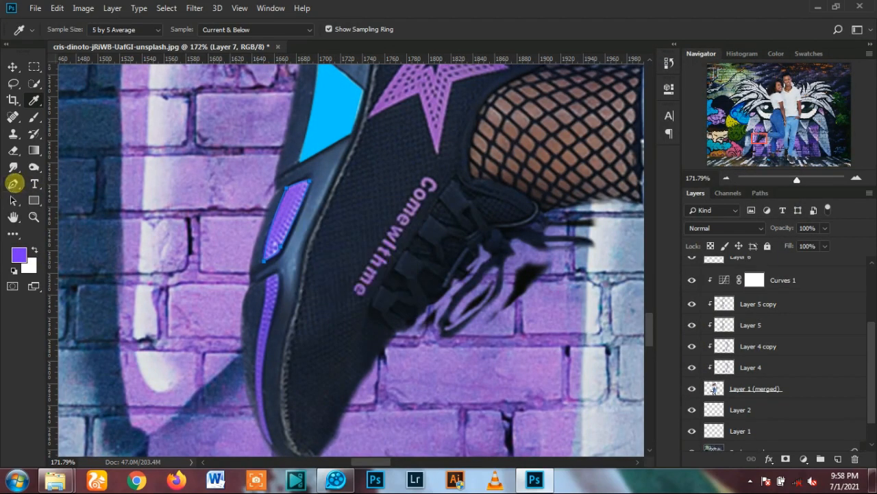
left_click(14, 184)
right_click(290, 194)
left_click(336, 269)
left_click(506, 105)
scroll(268, 241, "down", 1)
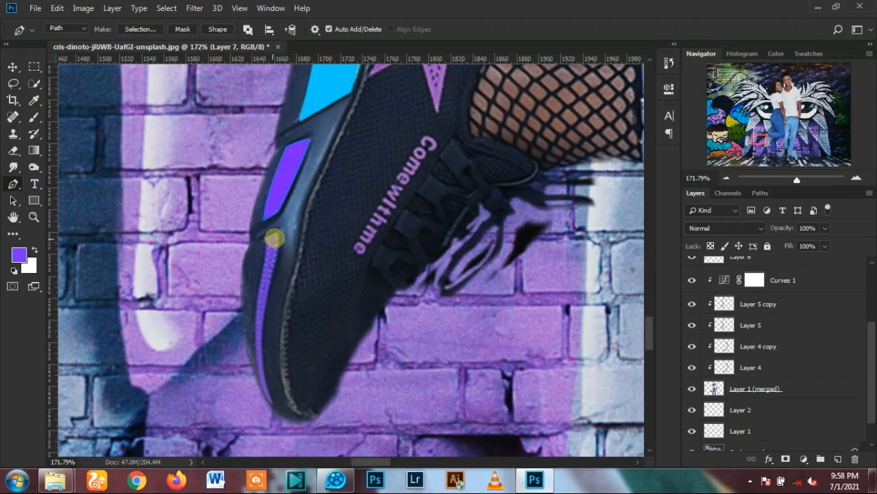
- Trace the long lower purple sole panel of the raised shoe with the Pen tool and fill it with the foreground purple
left_click(278, 233)
scroll(277, 235, "down", 1)
left_click_drag(261, 299, 271, 319)
key("ctrl+z")
left_click_drag(273, 224, 272, 241)
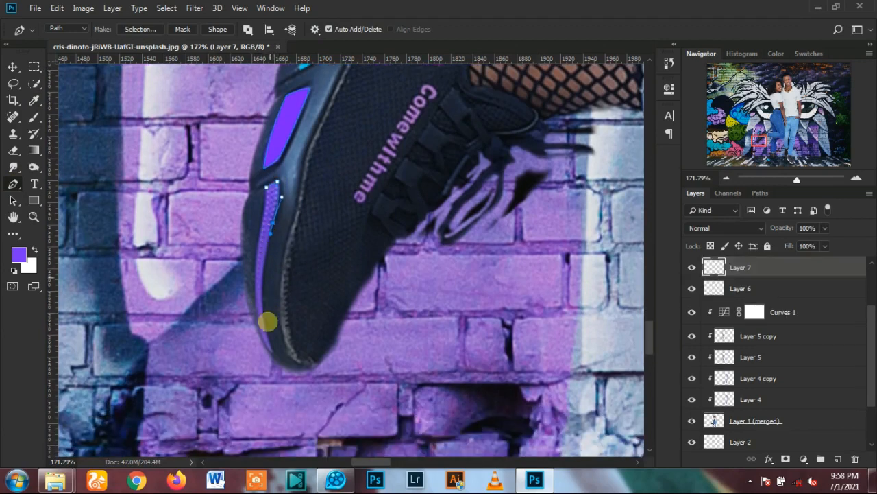
mouse_move(272, 350)
left_mouse_down()
mouse_move(292, 400)
mouse_move(272, 355)
left_mouse_up()
left_click_drag(259, 236, 266, 186)
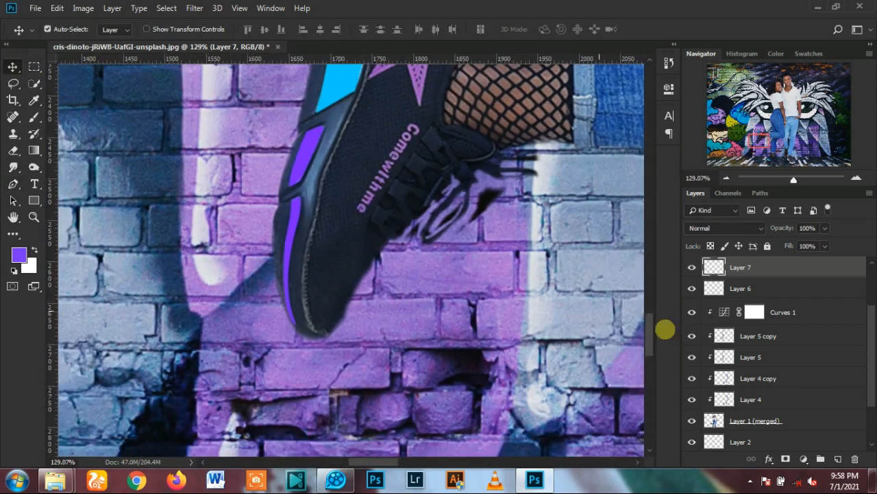
- Give Layer 7 a white Inner Glow with Normal blending, 100% opacity and a size of 1 px
right_click(797, 275)
left_click(844, 264)
double_click(845, 266)
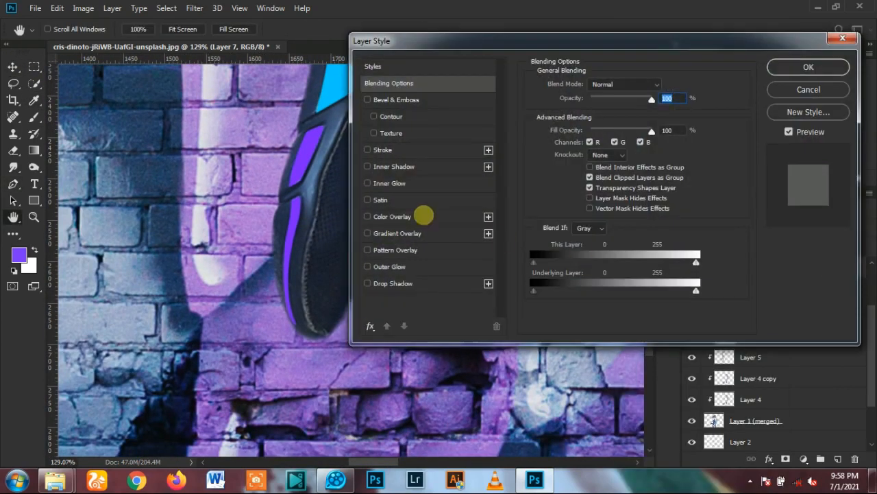
left_click(385, 183)
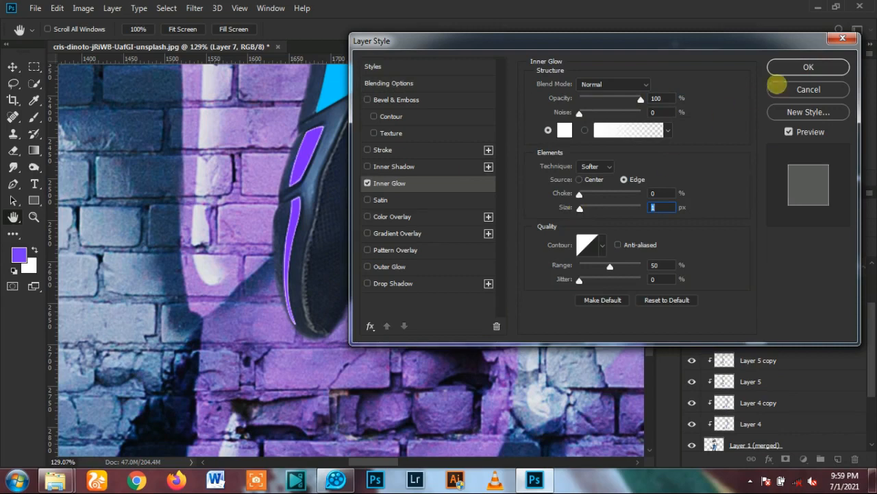
- Add an Outer Glow to Layer 7 in the purple sampled from the sole panel, with 100% opacity and 1% spread
left_click(386, 267)
left_click(554, 130)
left_click(301, 155)
left_click(746, 85)
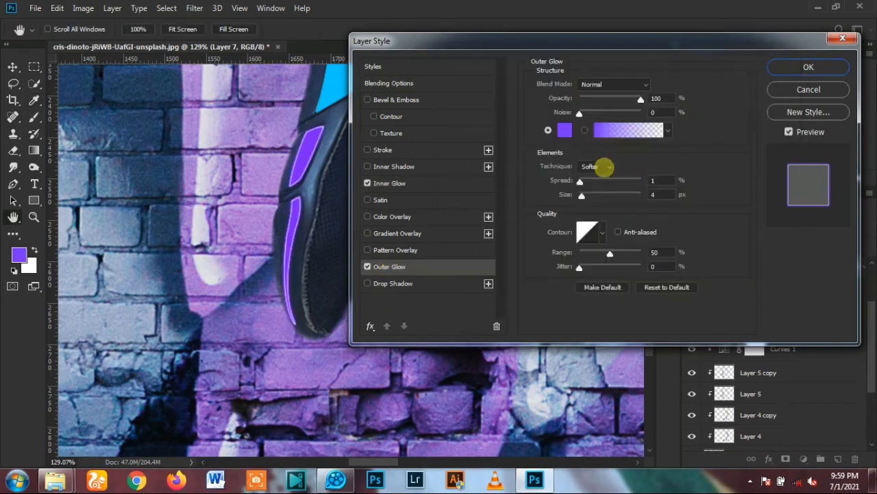
left_click(585, 196)
left_click(820, 68)
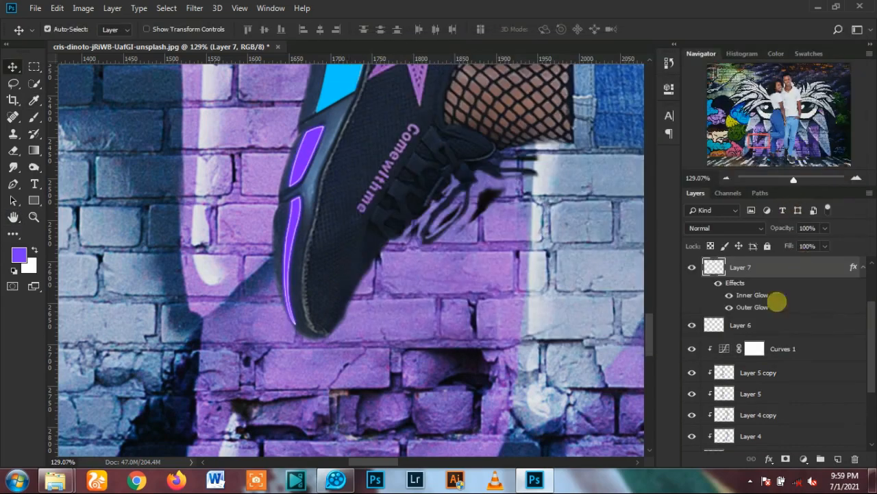
- Apply a 1 px white Inner Glow and an Outer Glow with a newly picked color to Layer 6
left_click(846, 323)
double_click(846, 323)
left_click(387, 183)
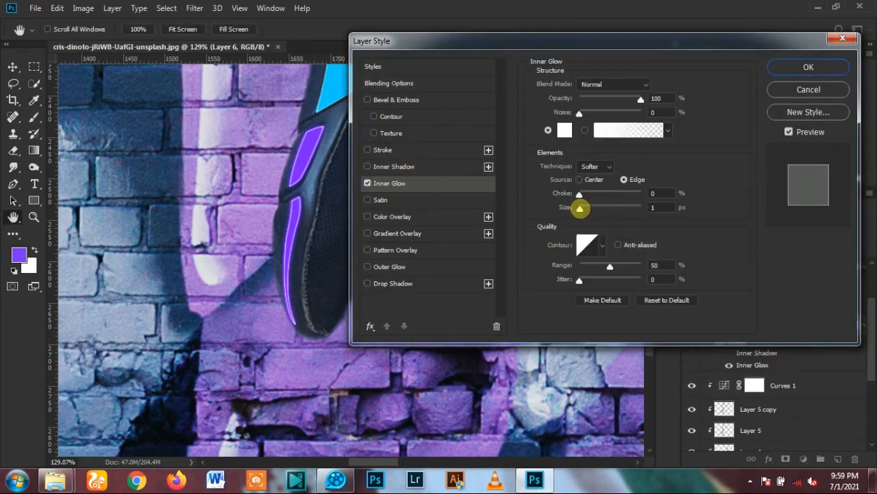
left_click(390, 265)
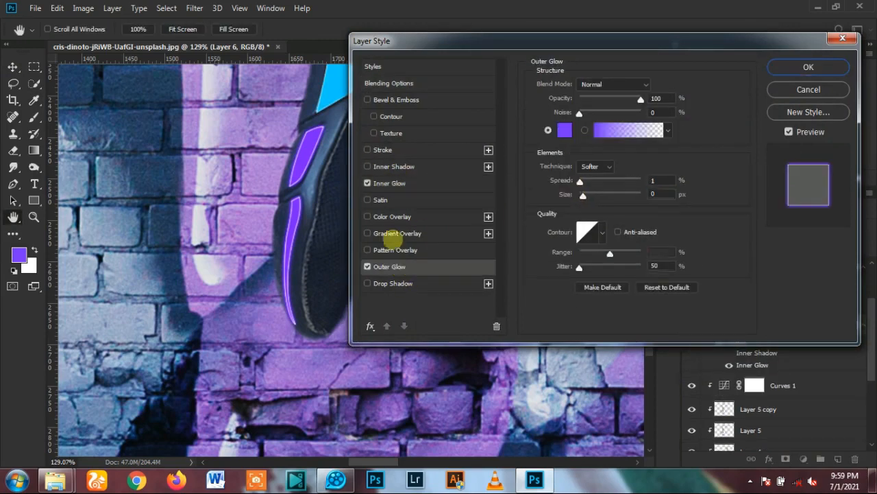
left_click(556, 127)
left_click(761, 85)
left_click(808, 66)
scroll(370, 178, "down", 1)
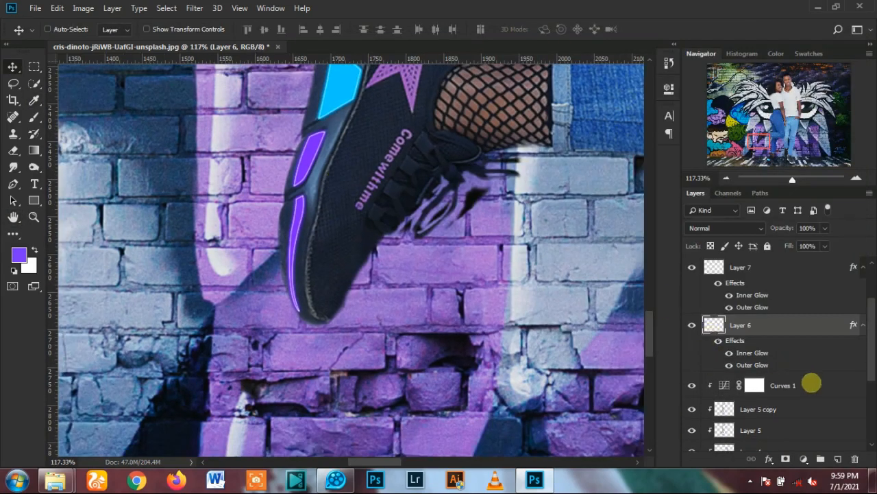
- Blur the original Layer 6 beneath a new duplicate with a Gaussian Blur of about 9 pixels and lower its opacity to 80%
key("ctrl+j")
left_click(763, 384)
scroll(763, 384, "down", 1)
left_click(195, 8)
mouse_move(288, 153)
left_click(380, 201)
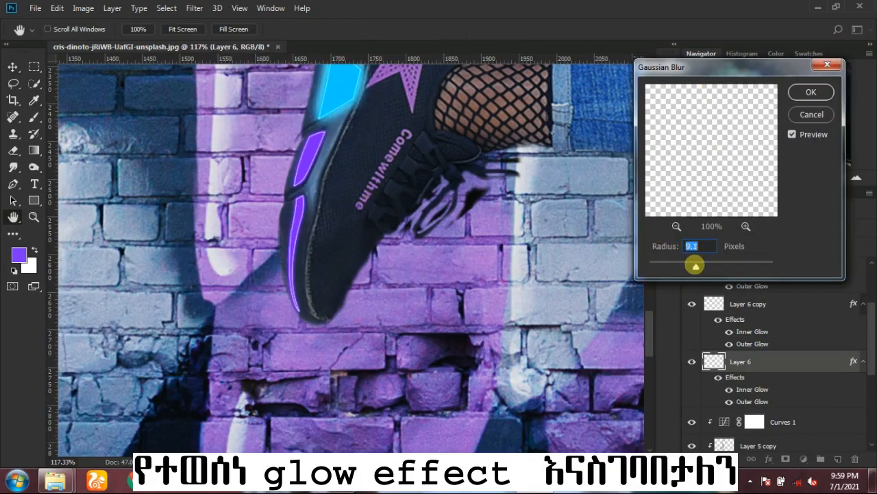
left_click_drag(697, 266, 699, 266)
key("Return")
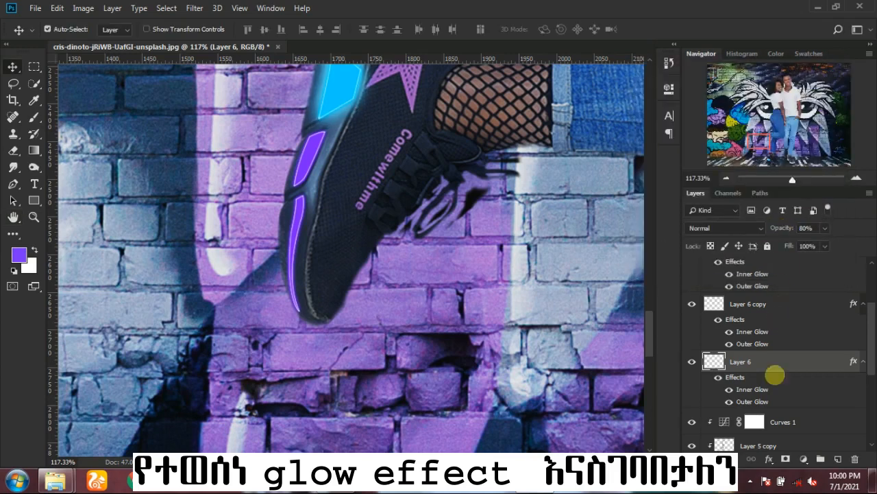
scroll(761, 363, "up", 5)
left_click(779, 341)
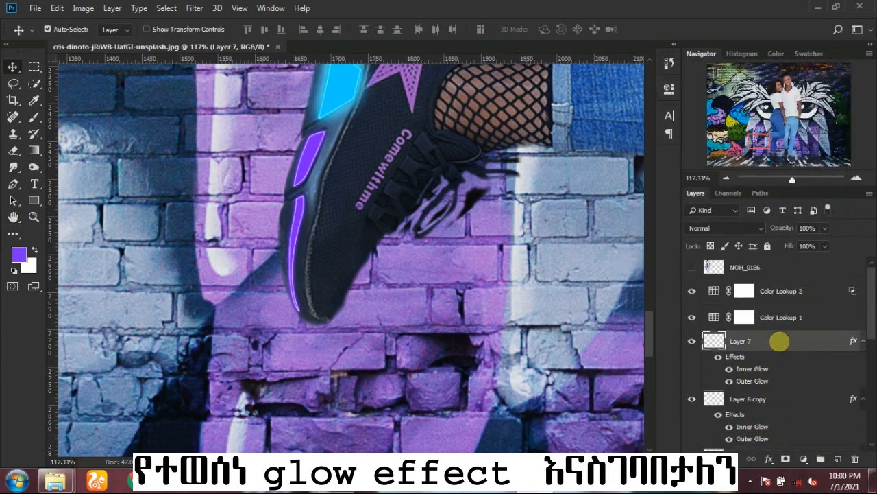
scroll(778, 346, "down", 3)
scroll(776, 350, "up", 3)
scroll(774, 353, "down", 4)
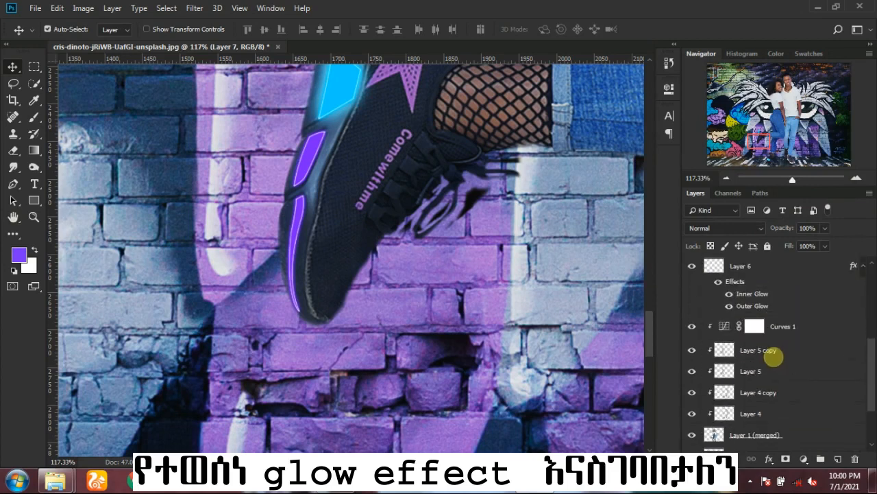
scroll(781, 384, "up", 5)
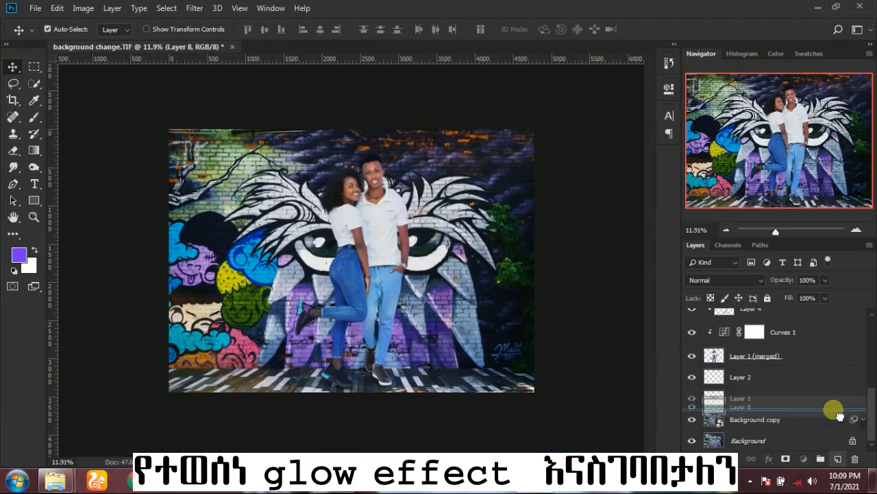
- Group Layer 1 and Layer 2 and name the group "shadow"
left_click(769, 363, "ctrl")
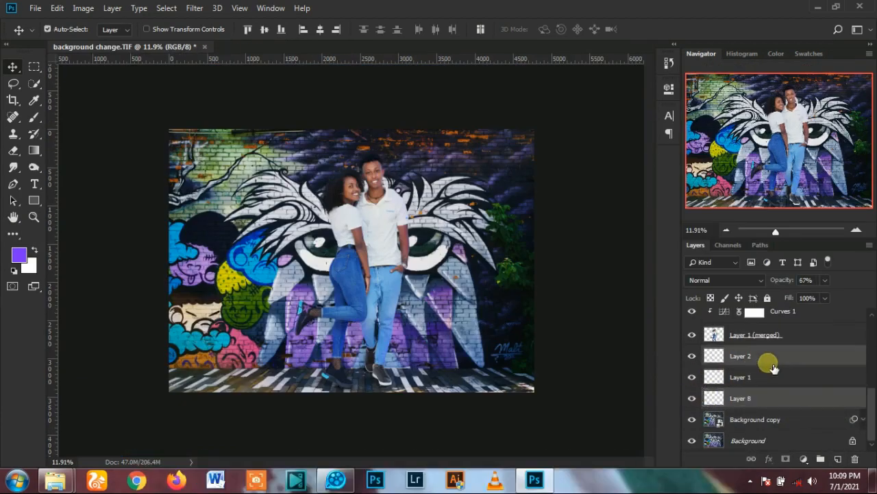
double_click(773, 379)
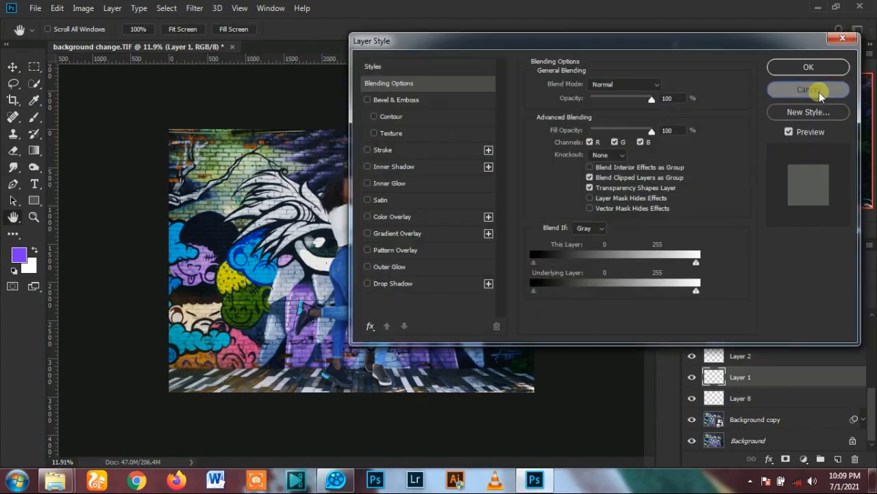
left_click(809, 88)
left_click(763, 356, "shift")
key("ctrl+g")
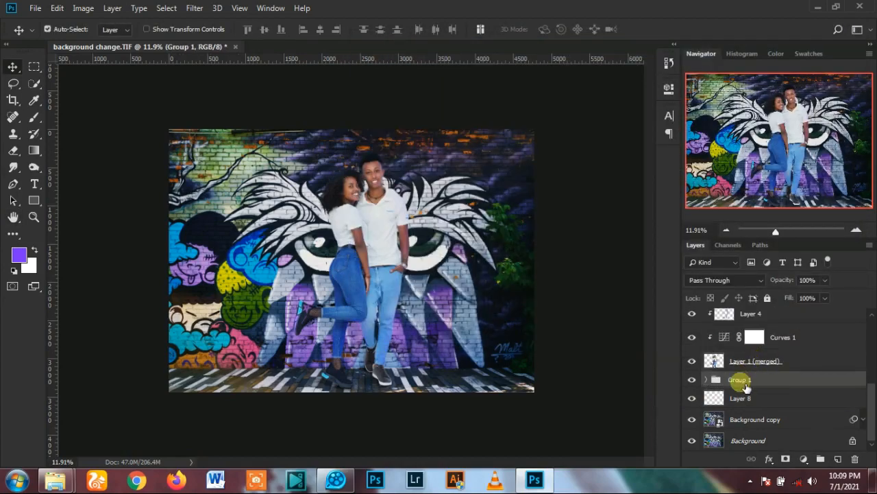
double_click(741, 379)
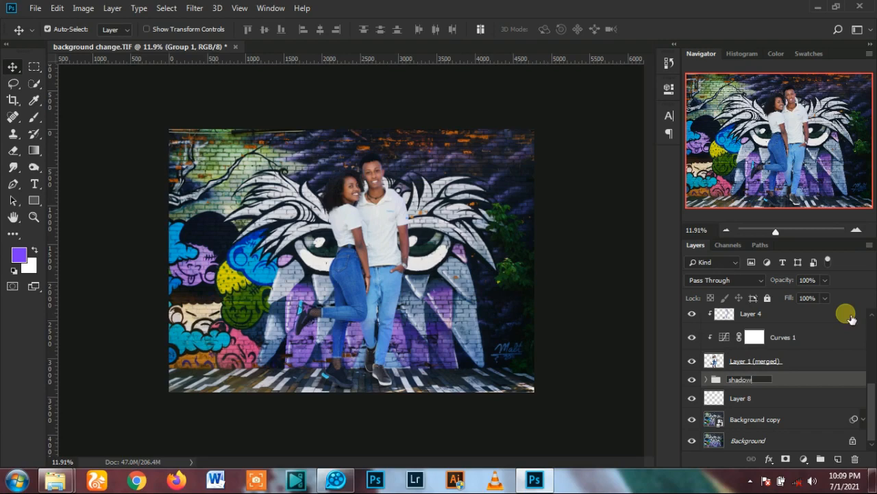
type("shadow")
key("Return")
- Rename Layer 8, the empty layer below the shadow group, as "wall shadow"
scroll(822, 386, "up", 3)
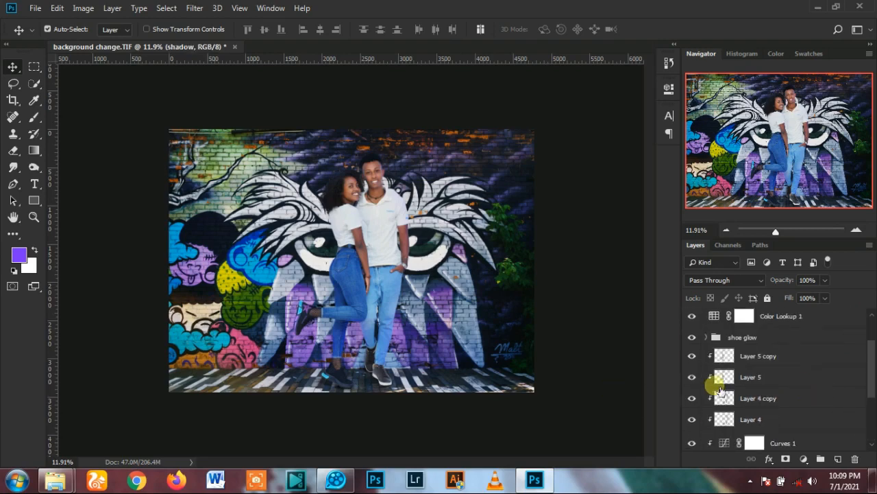
left_click_drag(869, 381, 869, 416)
left_click(789, 399)
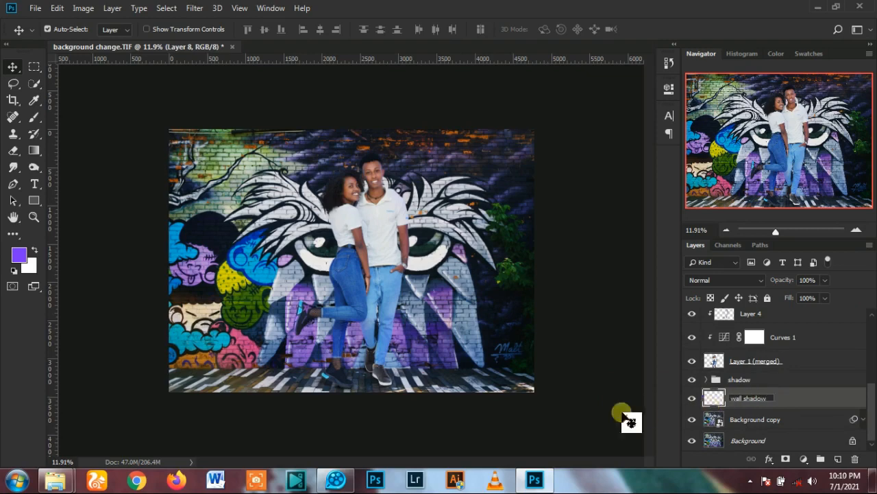
key("Return")
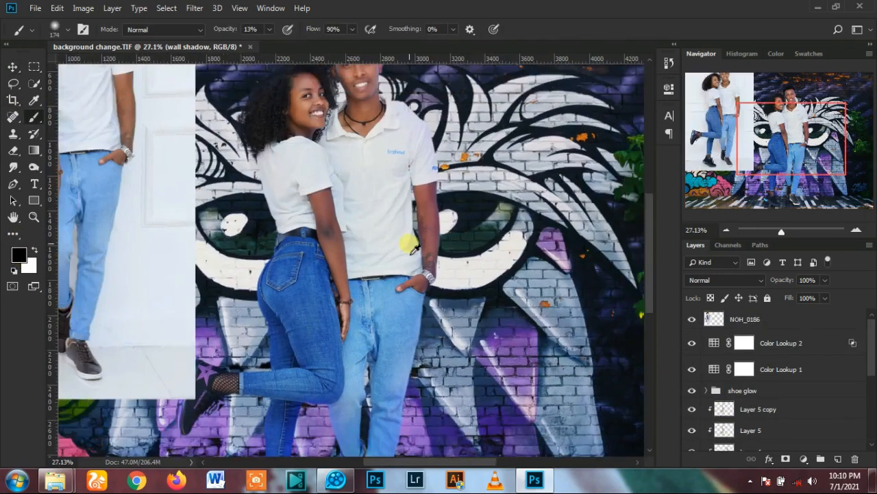
- Paint a soft black shadow at 24% brush opacity on the wall shadow layer along the man's tattooed arm and hip
scroll(411, 233, "up", 4)
mouse_move(453, 265)
left_mouse_down()
mouse_move(446, 185)
mouse_move(452, 276)
left_mouse_up()
left_click_drag(270, 31, 278, 46)
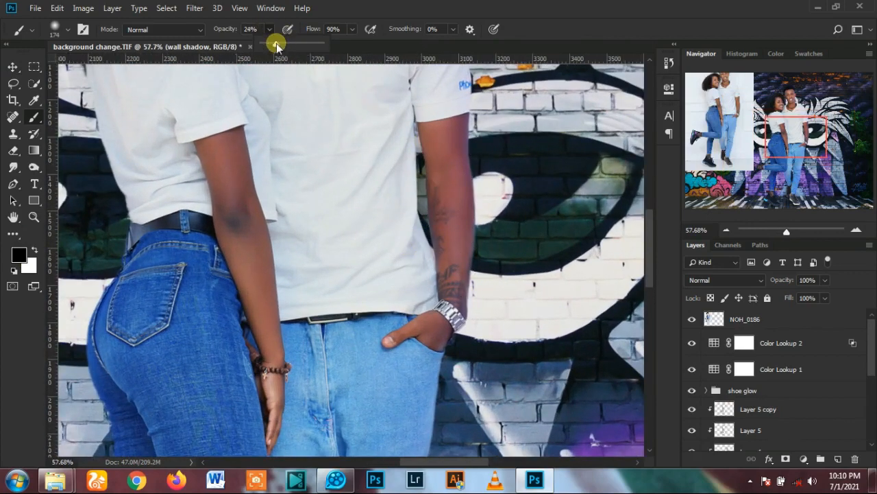
mouse_move(446, 326)
left_mouse_down()
mouse_move(423, 144)
mouse_move(439, 151)
mouse_move(429, 186)
mouse_move(430, 172)
mouse_move(436, 235)
left_mouse_up()
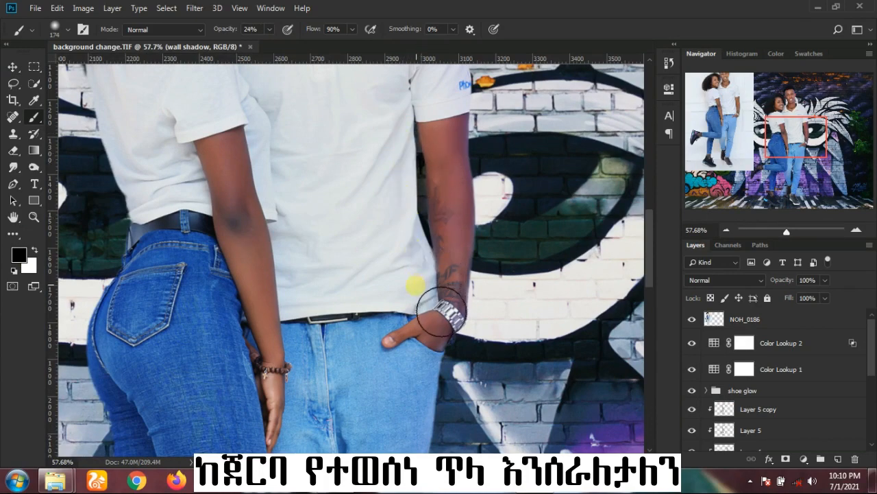
scroll(438, 307, "down", 3)
left_click_drag(436, 306, 480, 290)
left_click_drag(404, 360, 414, 258)
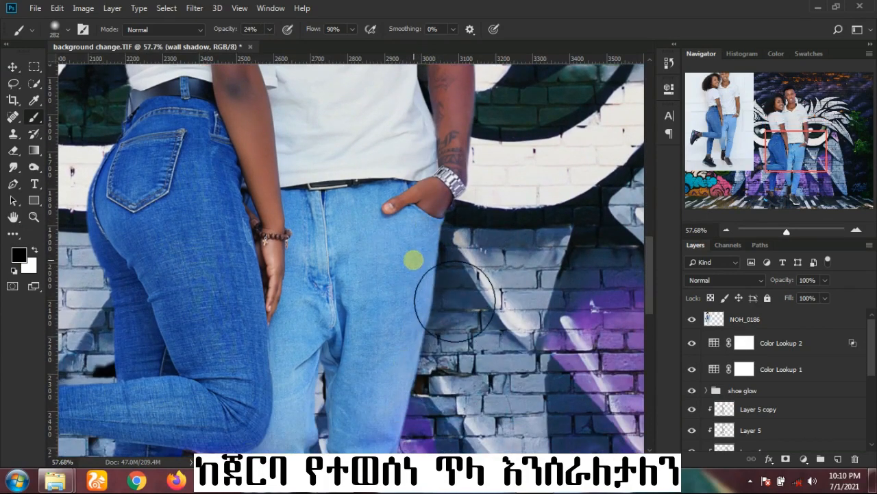
- Extend the black wall shadow down the outer edge of the man's leg to his ankle at 24% brush opacity
scroll(413, 233, "down", 3)
left_click_drag(411, 172, 375, 321)
scroll(373, 325, "down", 2)
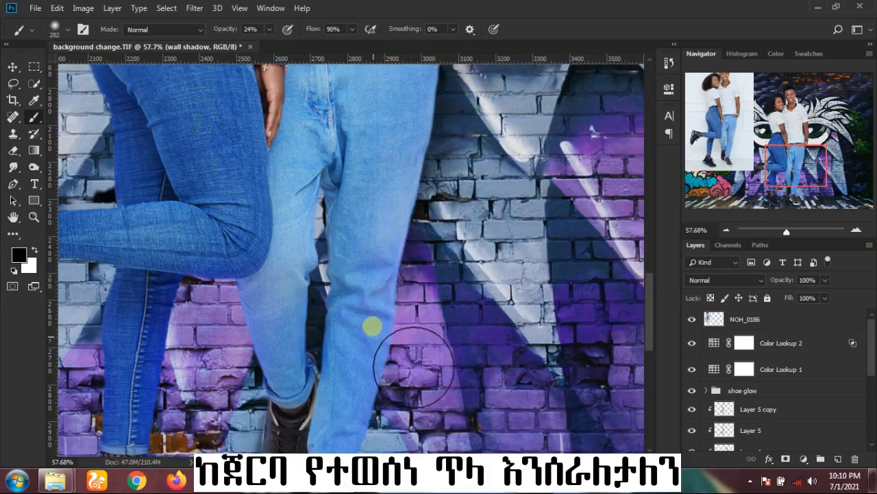
left_click_drag(395, 251, 369, 315)
scroll(371, 314, "down", 3)
left_click_drag(354, 327, 328, 325)
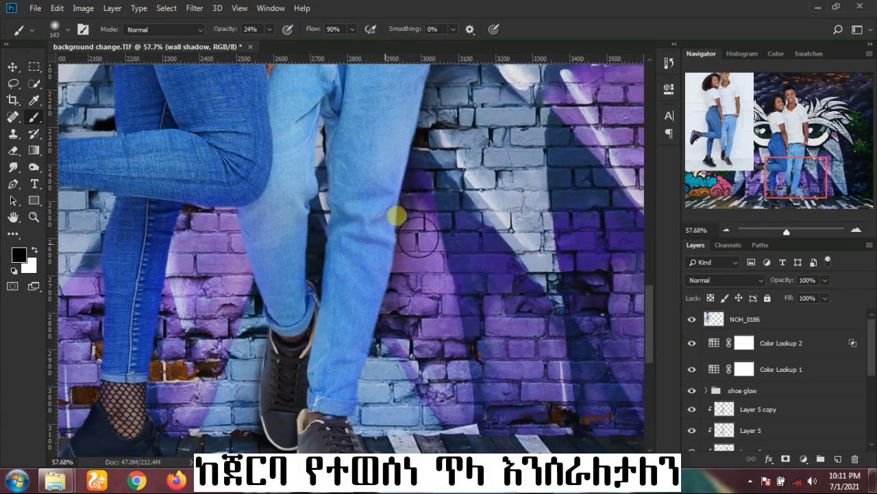
- Paint a soft black wall shadow behind the woman's standing leg and below her raised leg at 19% opacity, enlarging the brush to 343
scroll(397, 218, "up", 3)
scroll(384, 247, "down", 5)
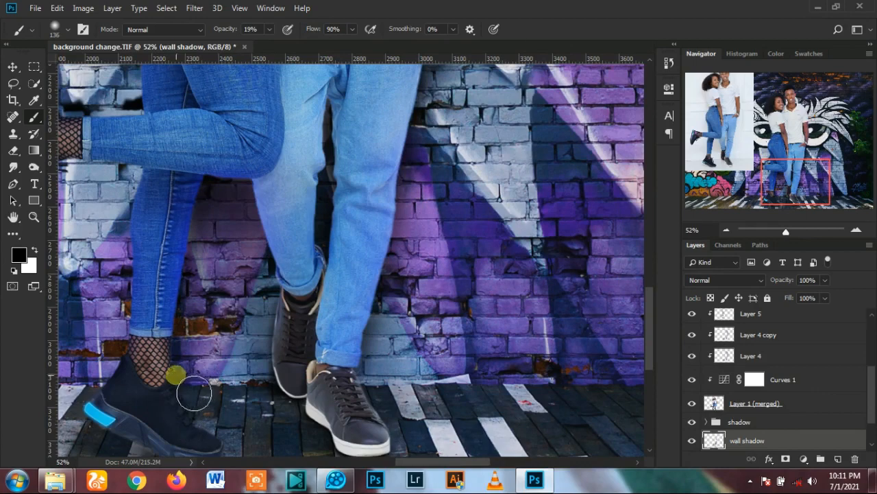
scroll(400, 315, "down", 6)
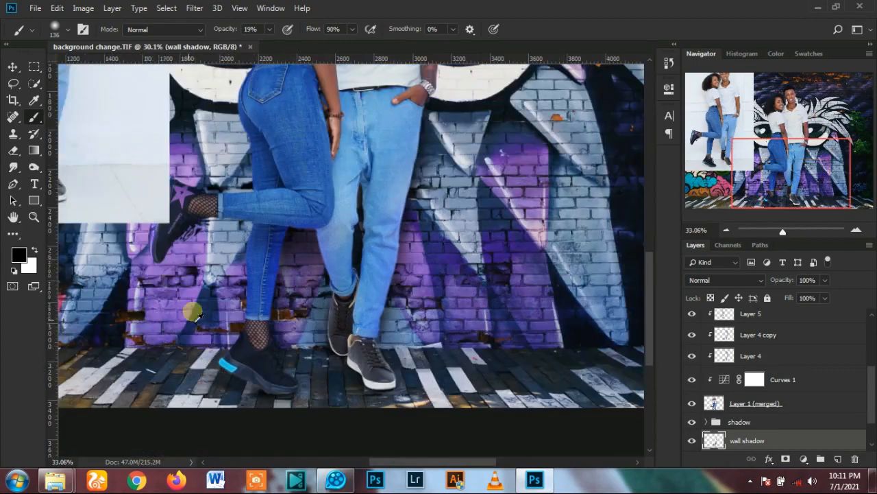
scroll(192, 313, "up", 5)
left_click_drag(248, 246, 281, 245)
mouse_move(294, 187)
left_mouse_down()
mouse_move(307, 200)
mouse_move(279, 182)
left_mouse_up()
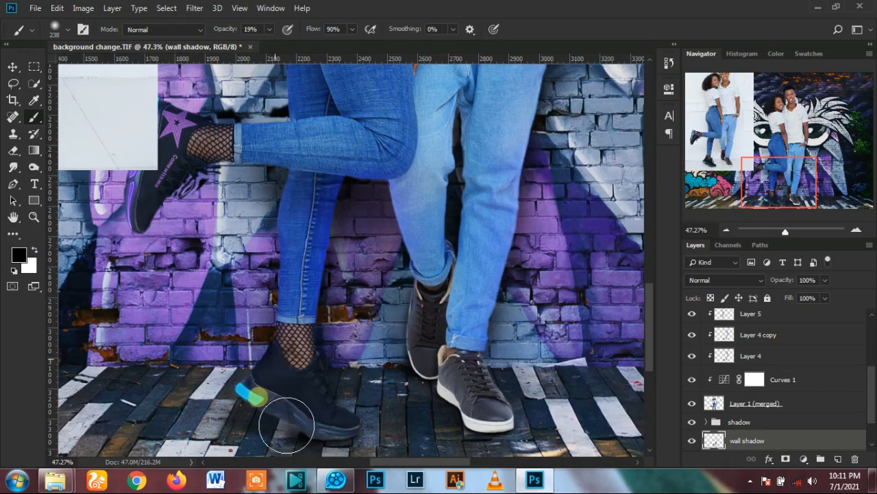
left_click_drag(288, 218, 303, 223)
left_click_drag(240, 199, 242, 225)
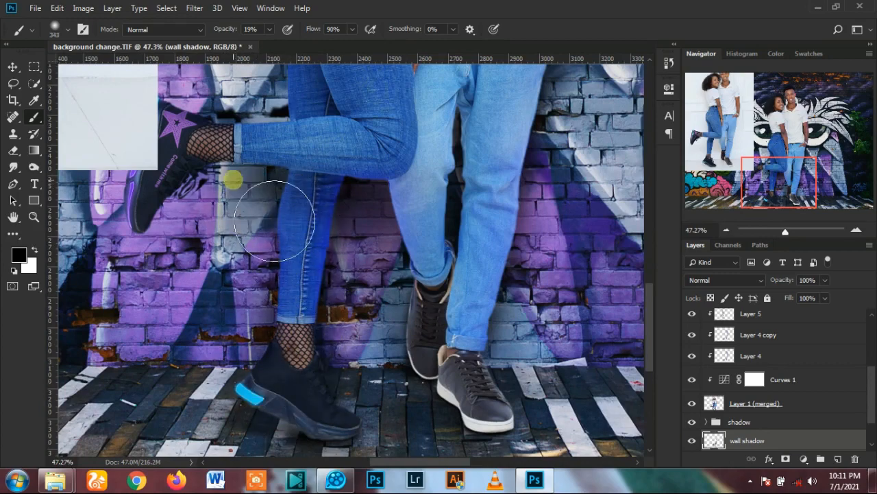
left_click_drag(232, 181, 206, 180)
scroll(313, 370, "up", 5)
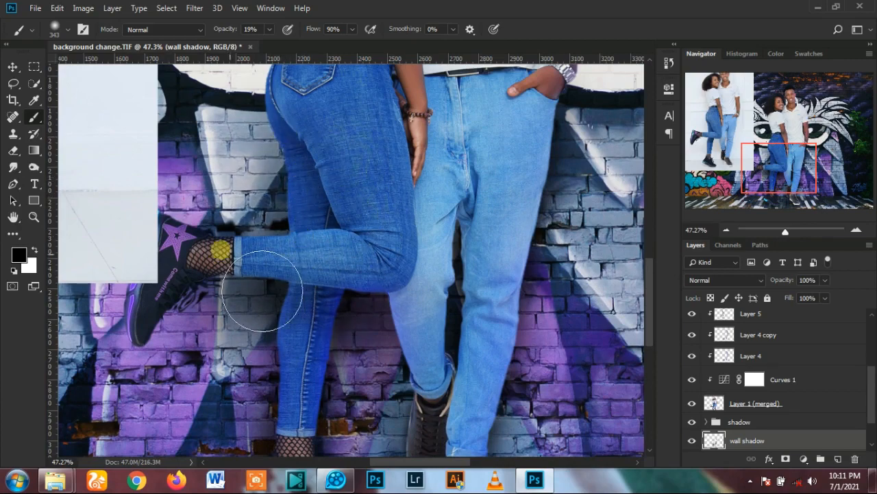
scroll(359, 240, "up", 5)
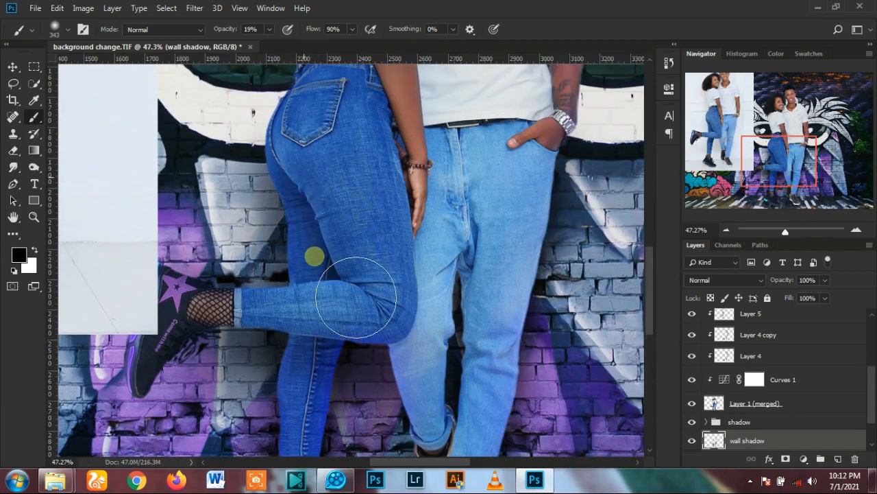
scroll(327, 366, "up", 2)
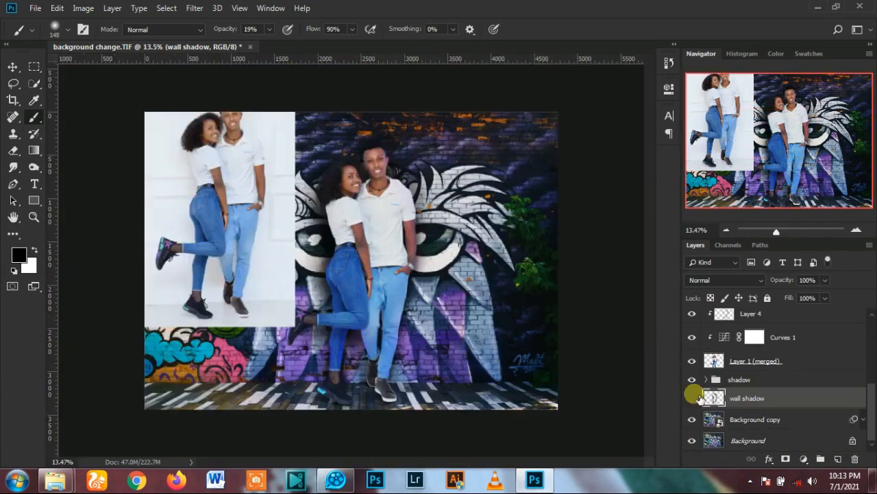
- Compare the image with and without the wall shadow layer and hide the NOH_0186 photo layer
left_click(694, 398)
left_click(693, 397)
scroll(740, 343, "up", 5)
left_click(693, 319)
scroll(302, 335, "down", 2)
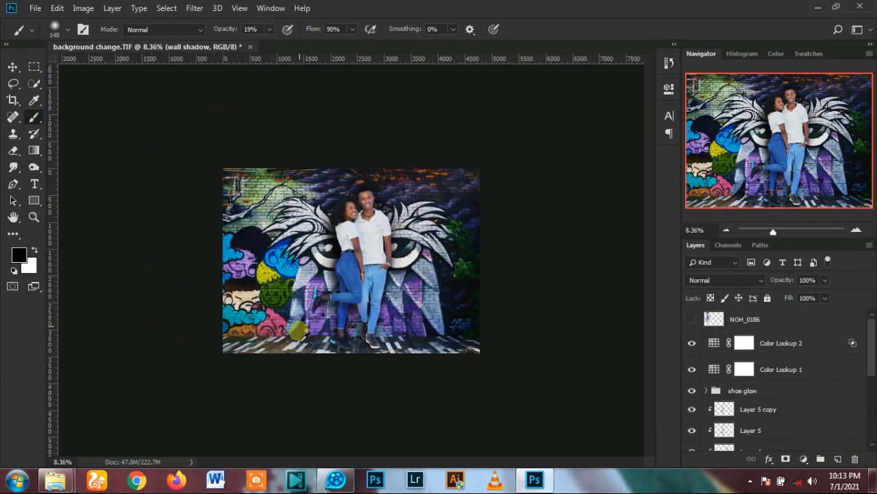
scroll(393, 113, "up", 8)
scroll(318, 251, "down", 5)
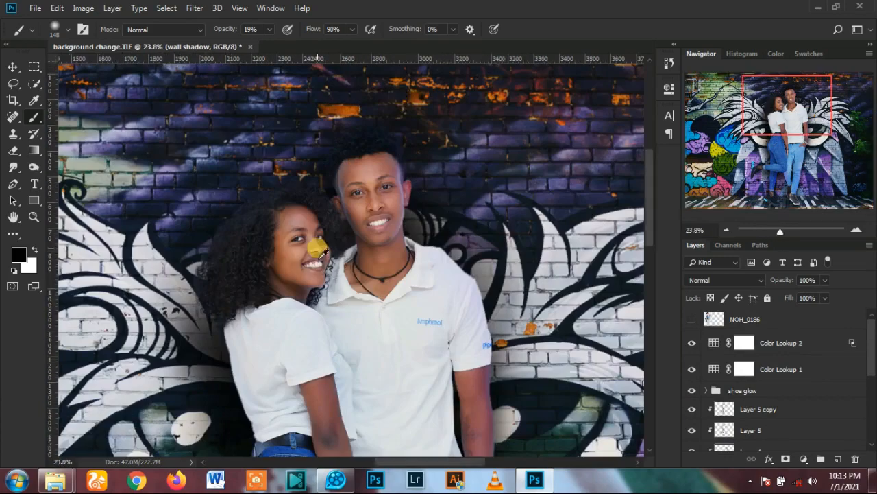
scroll(757, 432, "down", 5)
- Lower the wall shadow layer's opacity to 45% and compare the image with the shadow hidden and shown
left_click(692, 398)
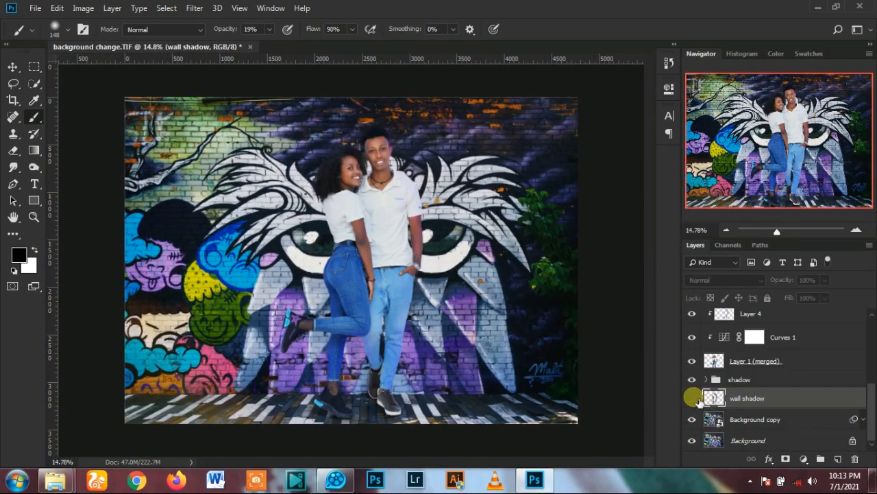
left_click(692, 397)
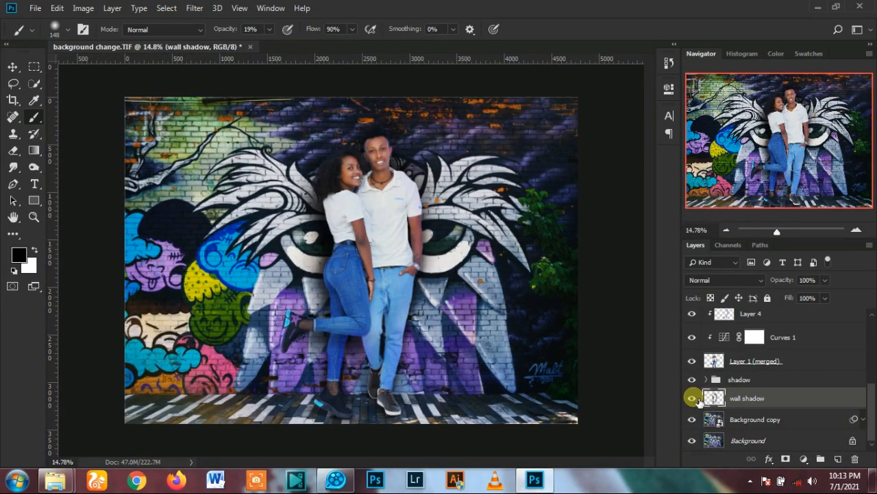
left_click_drag(793, 282, 754, 281)
left_click(692, 398)
left_click(693, 398)
left_click(692, 397)
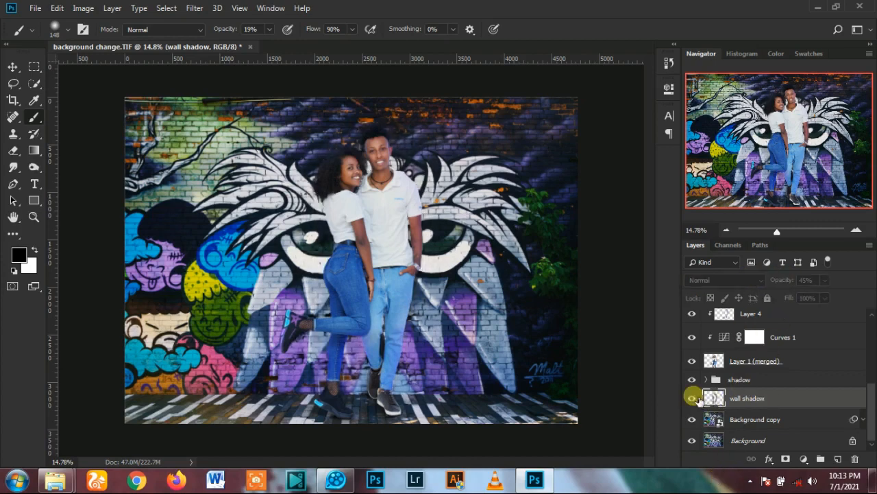
left_click(692, 397)
- Add a new empty layer and place it in the clipped stack directly above Curves 1
left_click(837, 459)
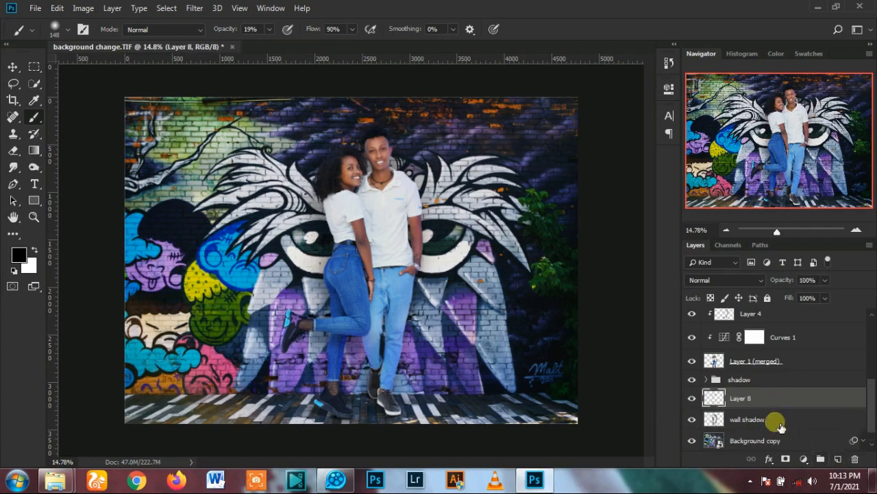
scroll(775, 406, "up", 1)
left_click_drag(777, 418, 691, 357)
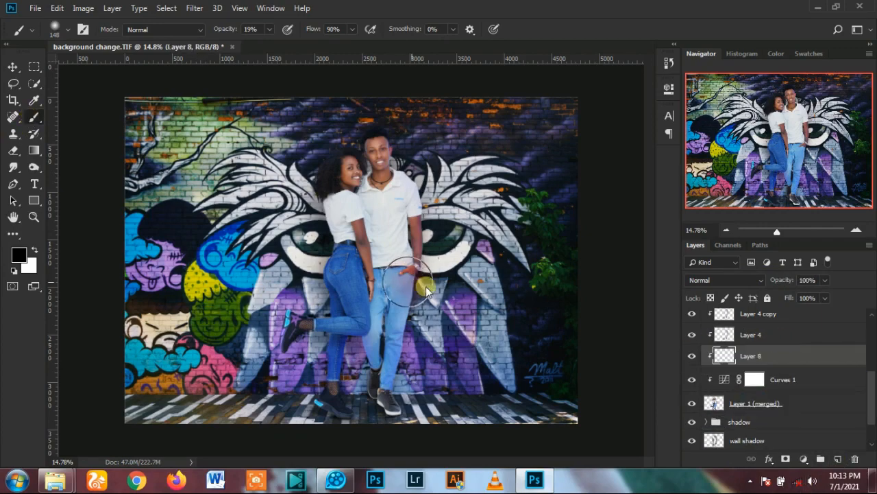
- Paint soft black shading at 19% brush opacity on Layer 8 along the outer and inner edges of the man's jeans
scroll(411, 285, "up", 5)
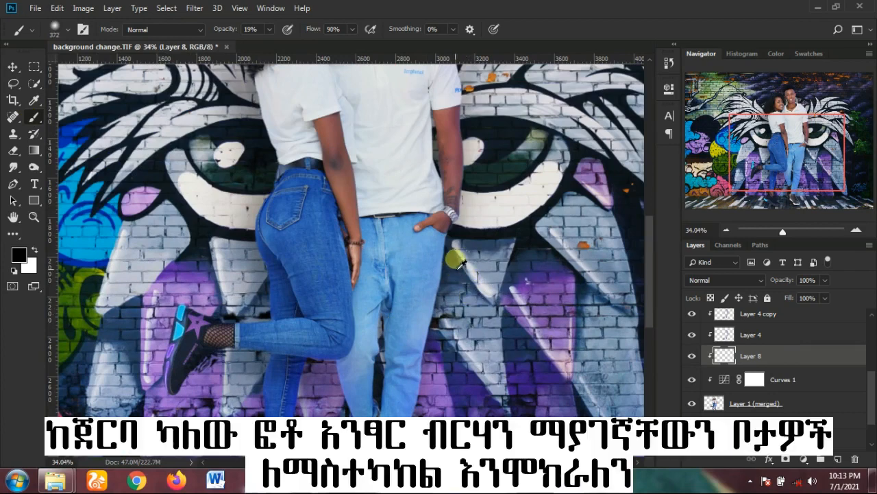
scroll(453, 269, "up", 1)
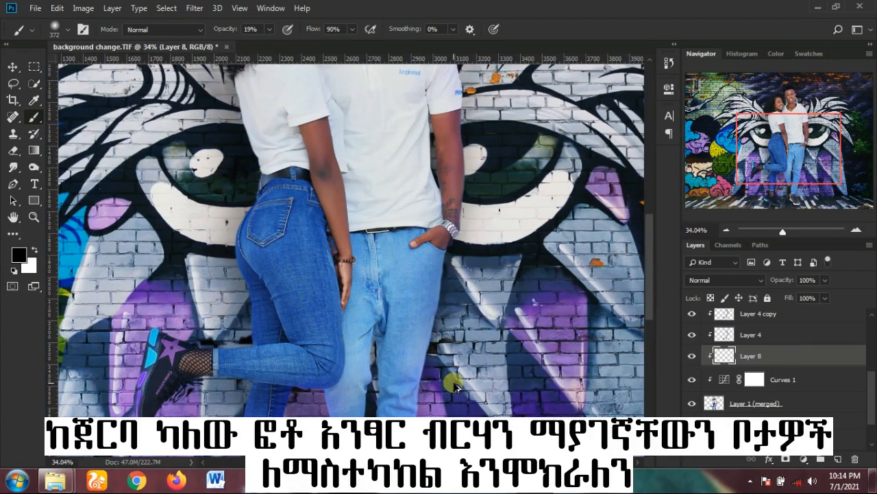
left_click_drag(613, 307, 586, 303)
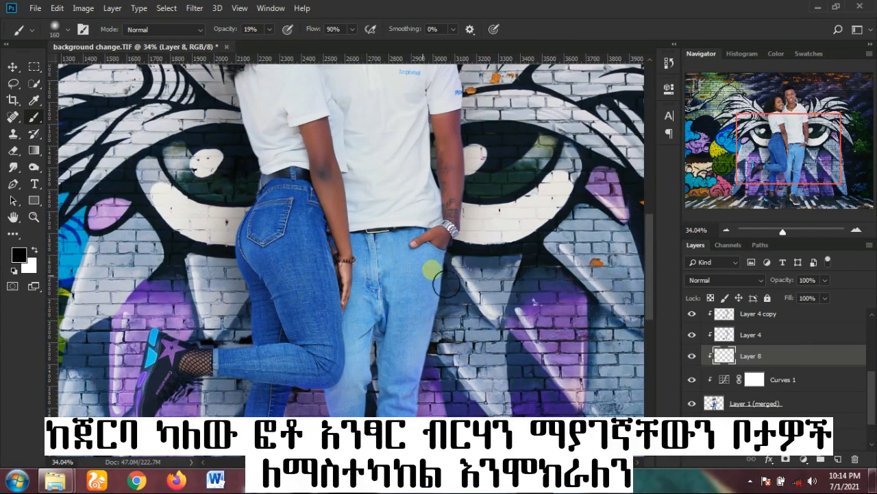
mouse_move(446, 283)
left_mouse_down()
mouse_move(456, 314)
mouse_move(453, 292)
mouse_move(436, 358)
mouse_move(453, 407)
left_mouse_up()
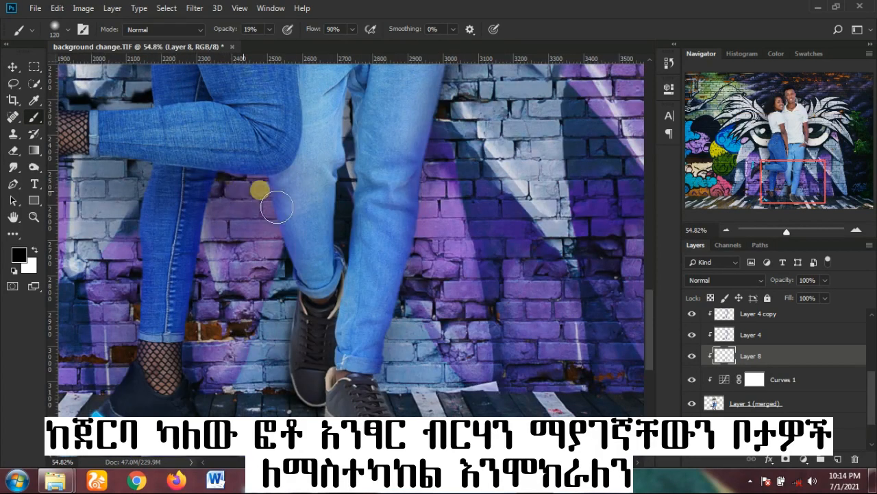
left_click_drag(277, 207, 292, 314)
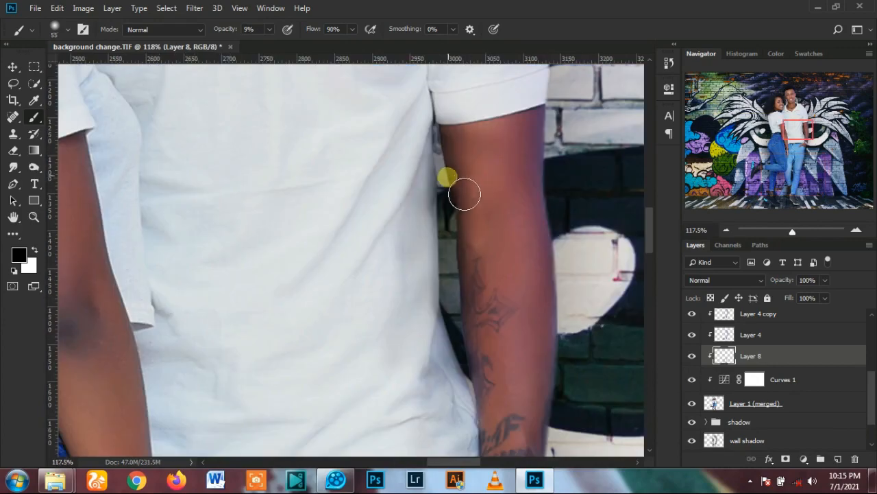
- Paint faint black shading at 9% brush opacity around the man's jaw and ear with the brush at size 58
scroll(384, 240, "down", 6)
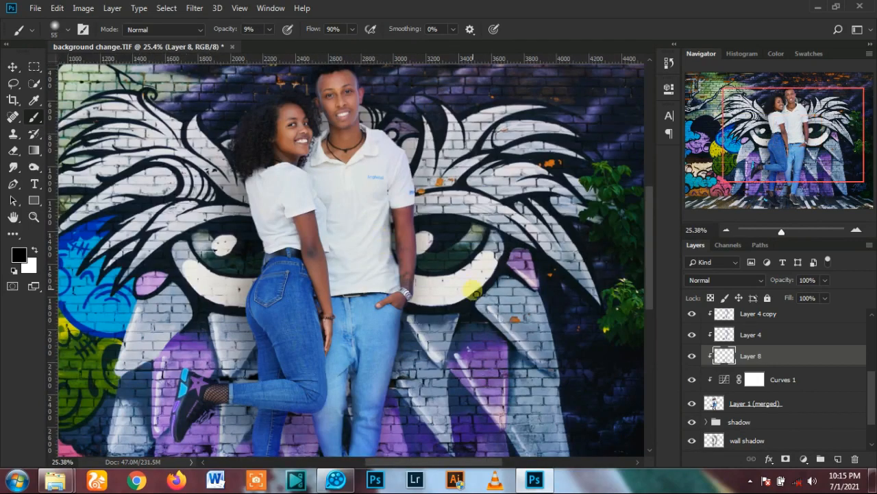
scroll(418, 157, "up", 6)
right_click(439, 157, "alt")
mouse_move(417, 188)
left_mouse_down()
mouse_move(478, 210)
mouse_move(460, 207)
mouse_move(515, 248)
left_mouse_up()
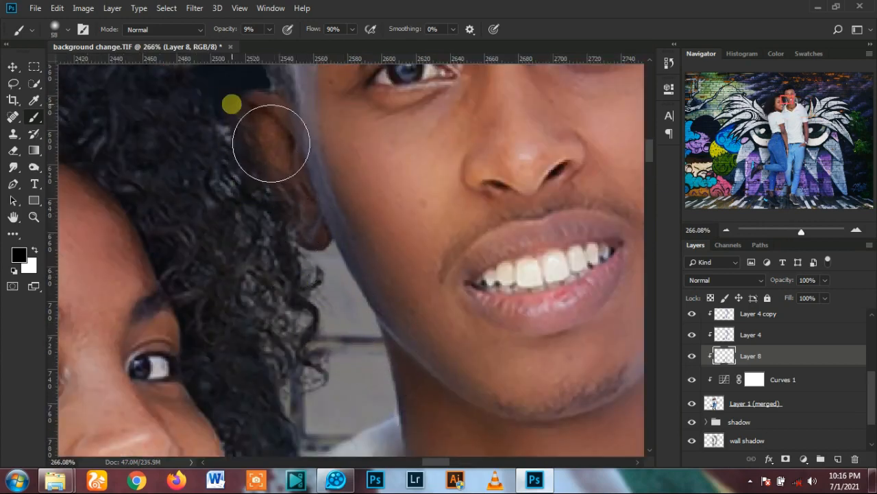
scroll(301, 260, "down", 2)
scroll(288, 338, "down", 2)
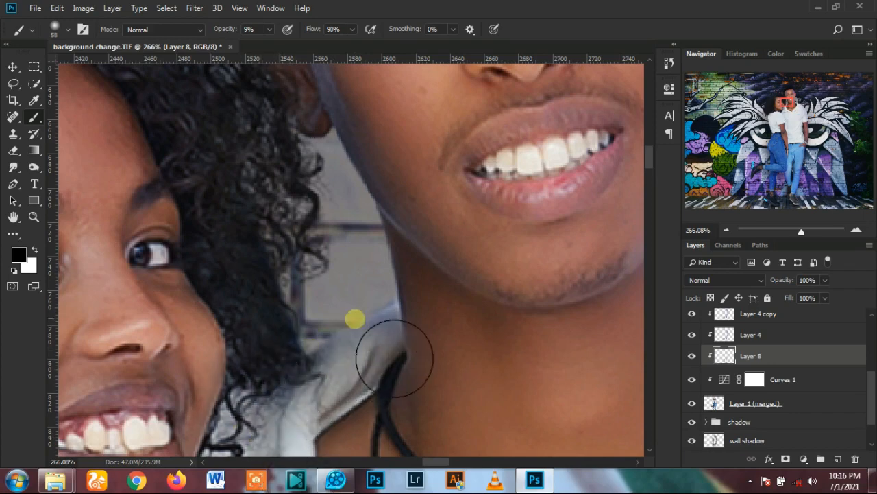
scroll(391, 382, "down", 10)
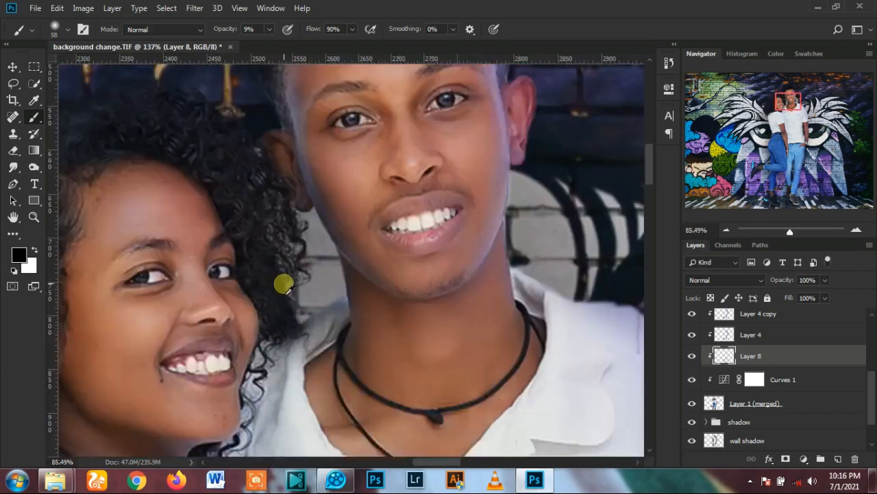
- Shade the man's neck beneath his jaw at 9% brush opacity with the brush at size 47, and reduce the brush to 35
scroll(294, 305, "up", 10)
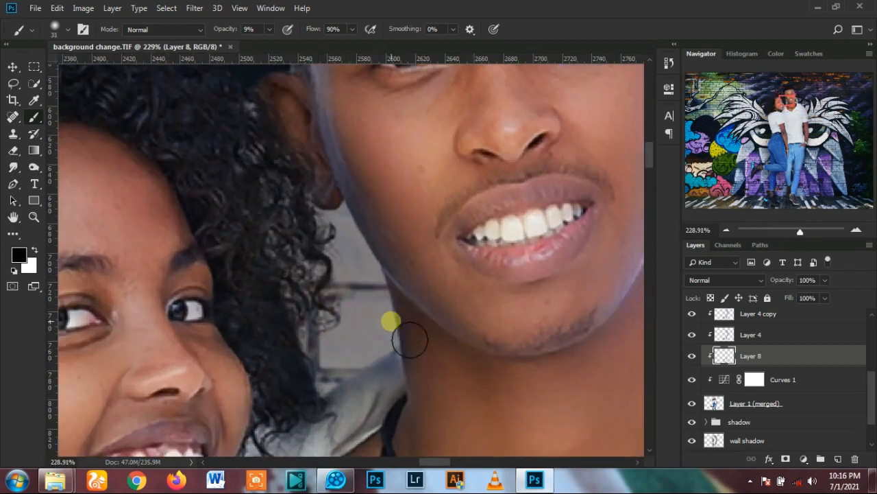
key("bracketright")
key("bracketright")
key("bracketright")
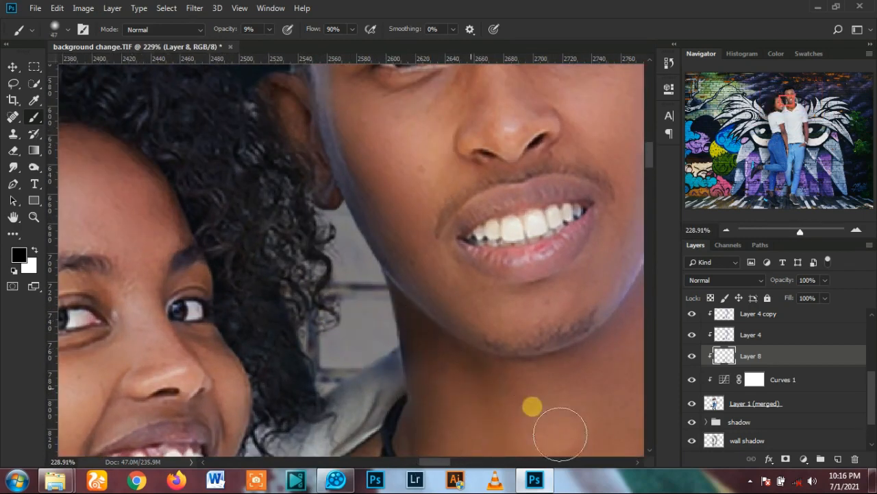
scroll(313, 322, "down", 8)
scroll(333, 284, "up", 8)
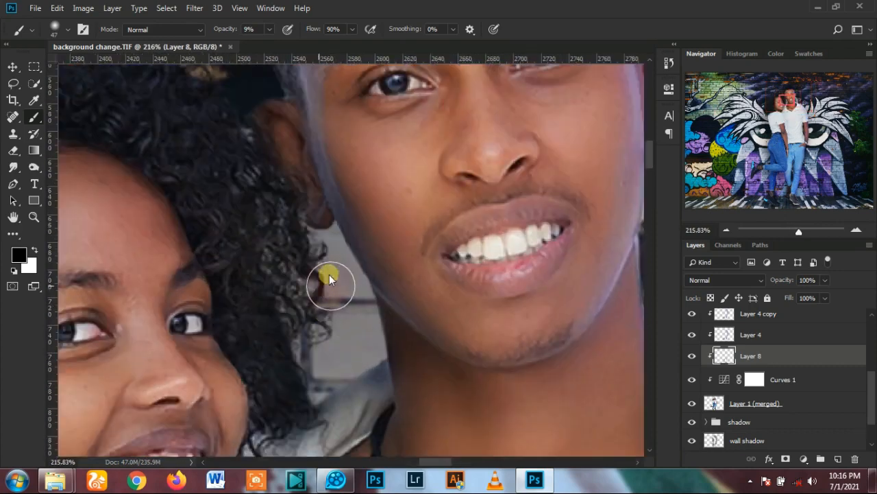
key("bracketleft")
key("bracketleft")
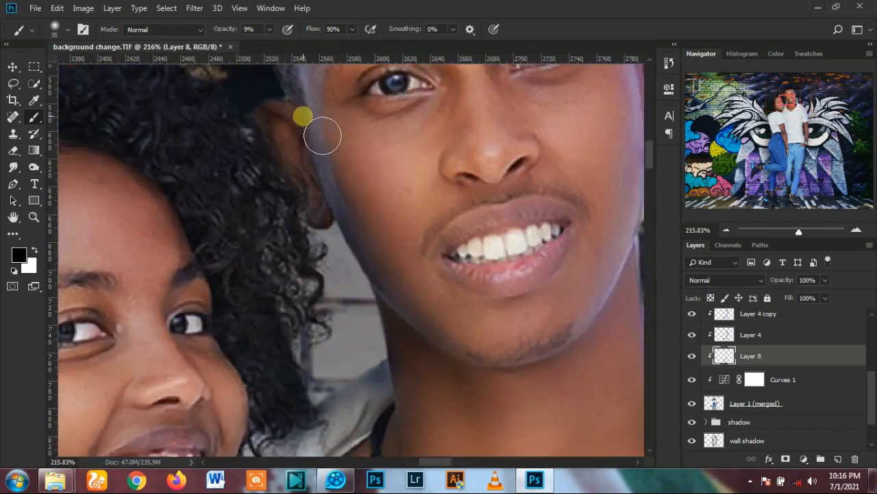
- Enlarge the brush to about 76 and shade the man's ear beside the woman's hair at 9% opacity
scroll(254, 161, "up", 2)
key("bracketright")
key("bracketright")
key("bracketright")
key("bracketright")
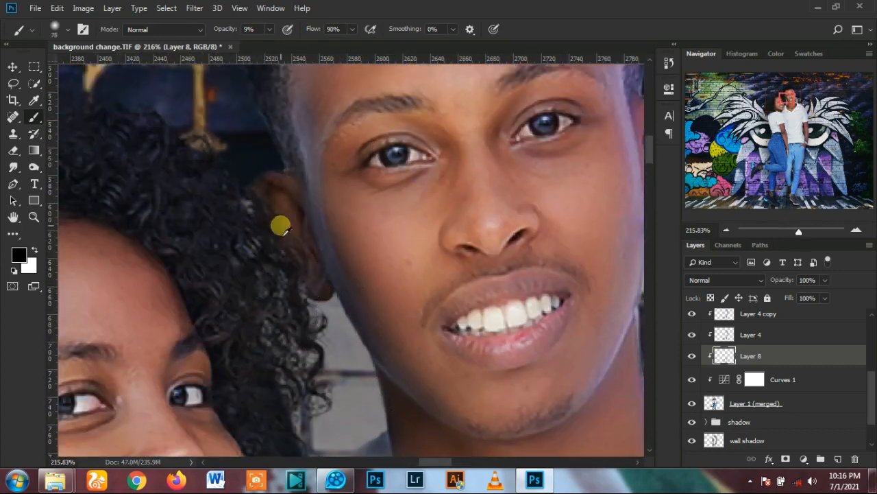
scroll(281, 226, "down", 3)
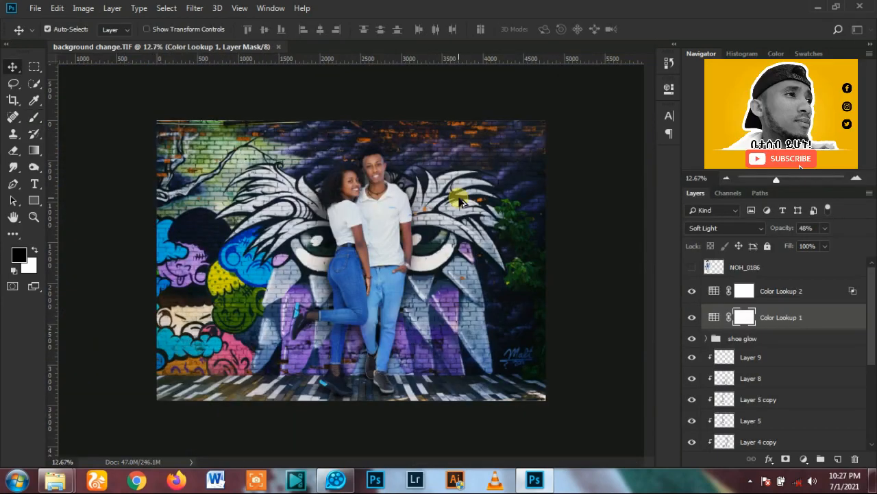
- Hide the adjustment, shading, shadow and Background copy layers to examine the plain cut-out couple against the original background
scroll(461, 201, "up", 1)
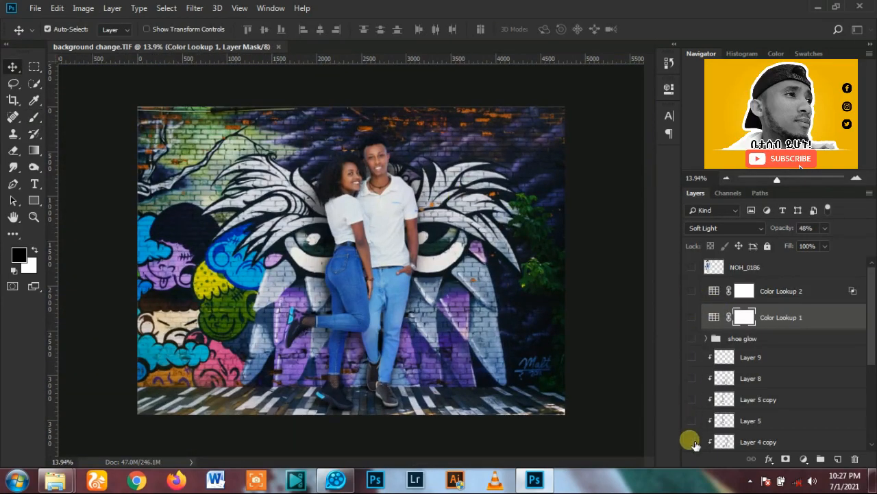
left_click(692, 442)
scroll(689, 425, "down", 3)
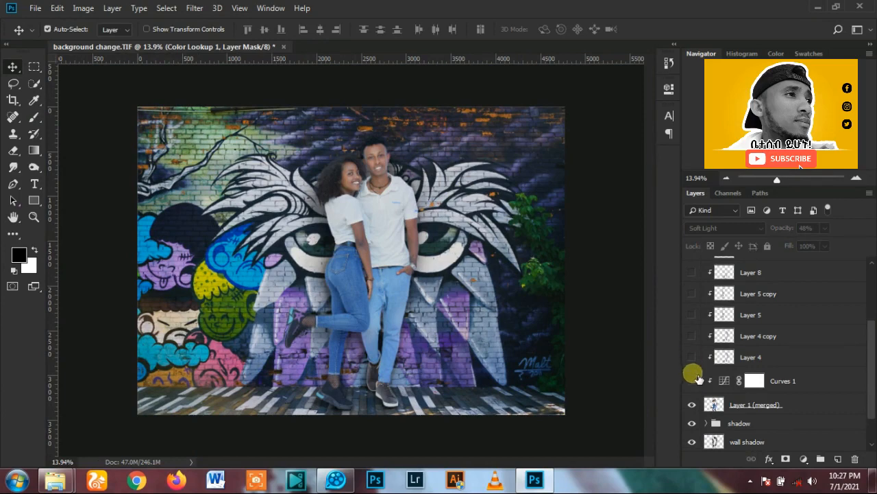
scroll(698, 411, "down", 2)
left_click(693, 379)
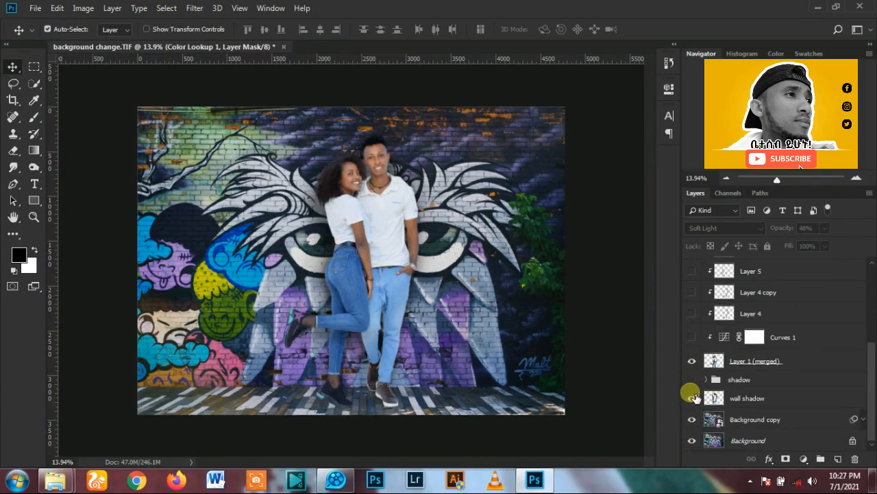
left_click(690, 400)
left_click(692, 401)
left_click(694, 402)
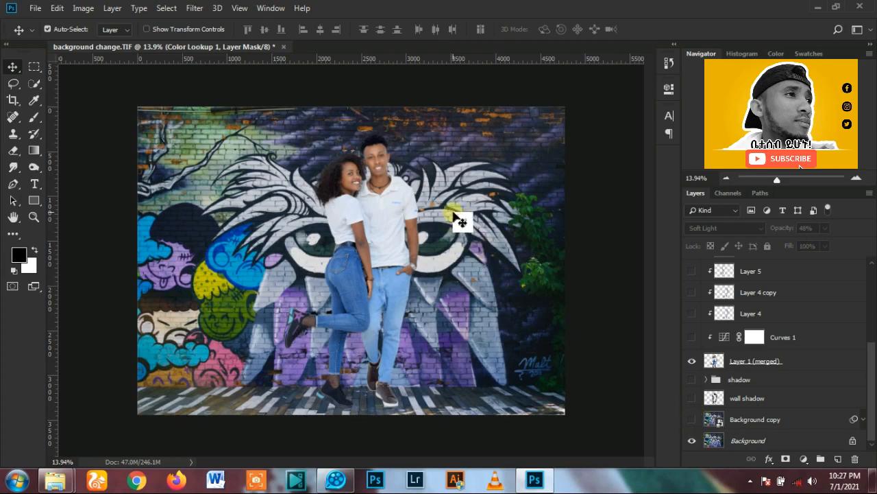
scroll(454, 215, "up", 5)
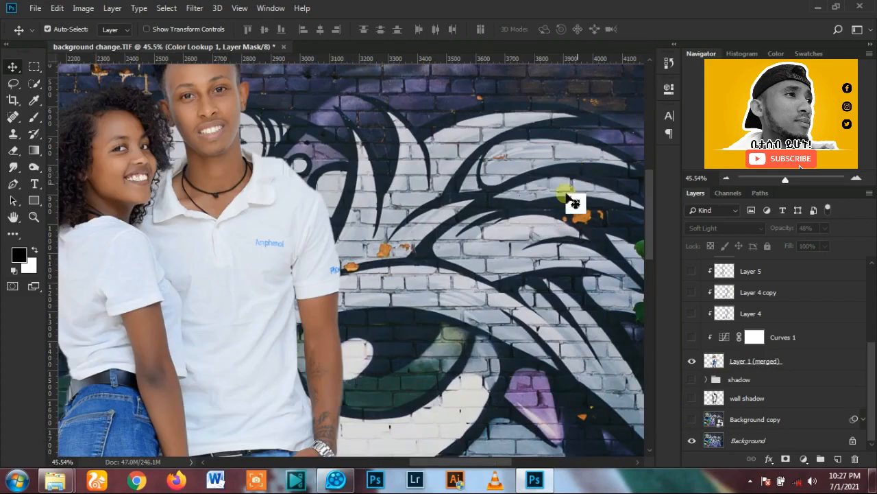
scroll(522, 197, "up", 4)
scroll(522, 197, "down", 5)
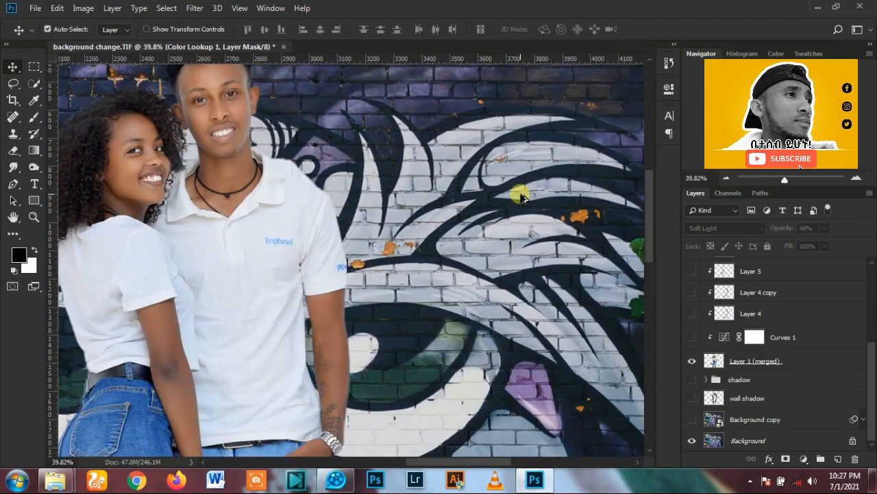
scroll(522, 197, "down", 4)
- Show the shadow layers, Curves 1, the clipped shading layers, the shoe glow group and both Color Lookup layers again to compare each effect
left_click(692, 398)
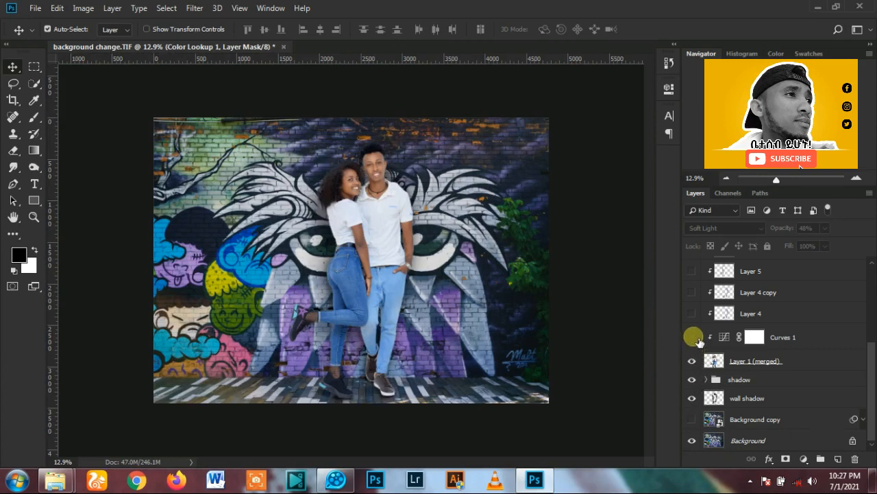
left_click(692, 338)
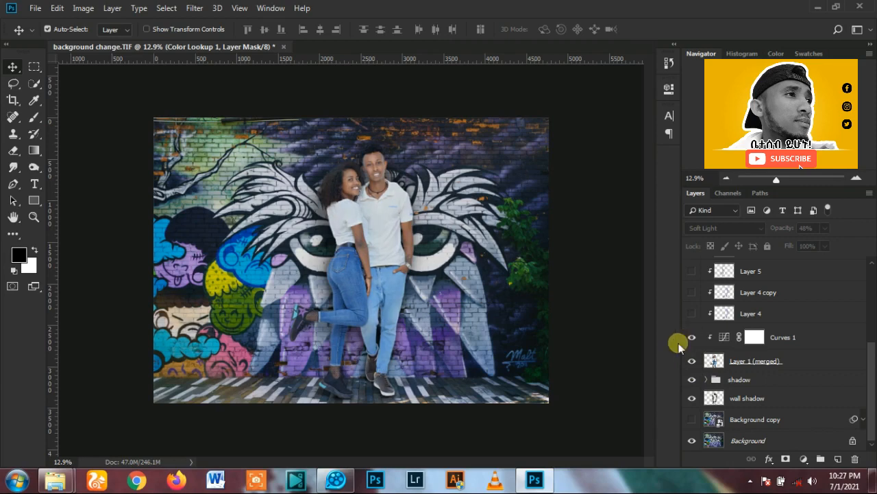
scroll(696, 317, "up", 1)
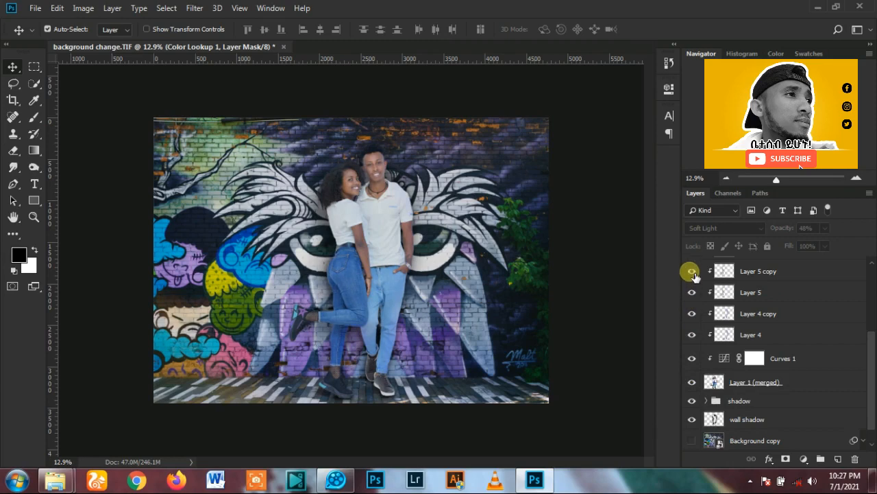
scroll(694, 307, "up", 3)
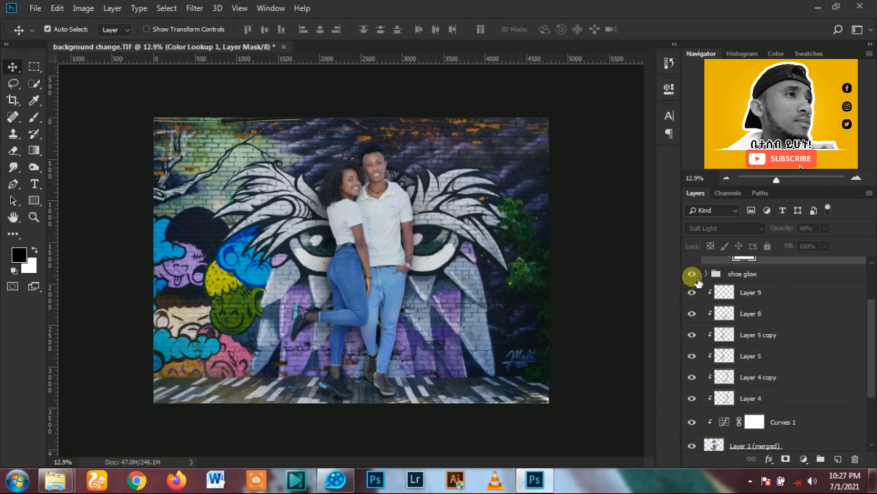
scroll(695, 281, "up", 2)
left_click(692, 294)
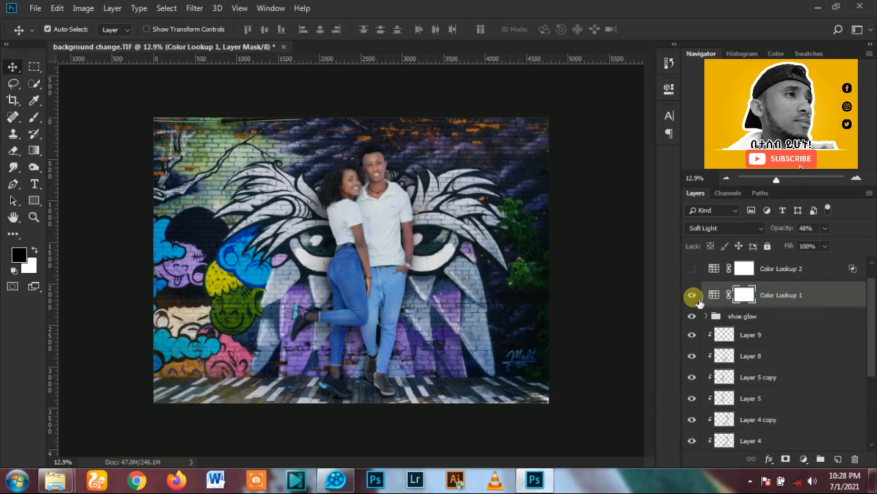
scroll(699, 303, "up", 1)
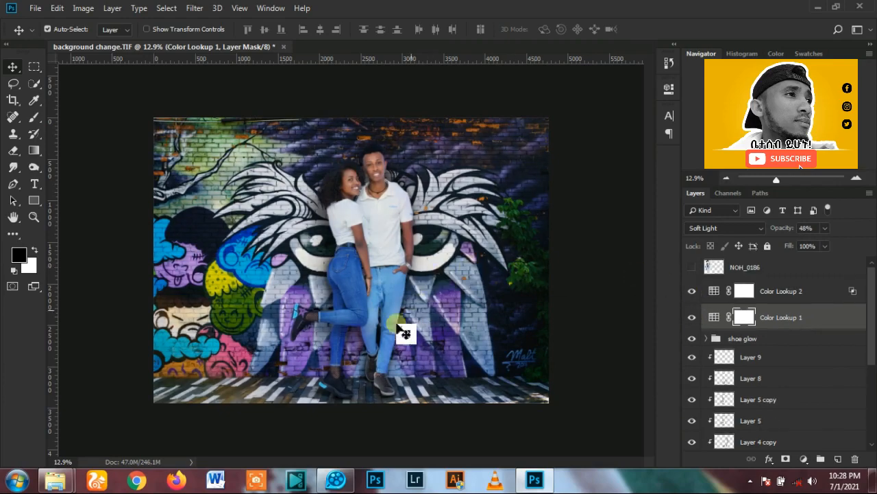
- Show the Background copy layer again and examine the finished composite up close and as a whole
scroll(358, 354, "up", 3)
scroll(361, 361, "up", 4)
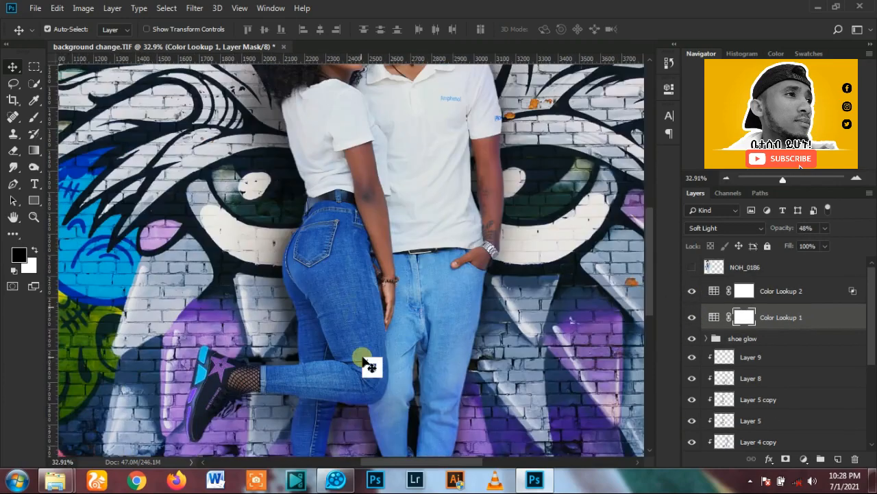
scroll(371, 364, "up", 5)
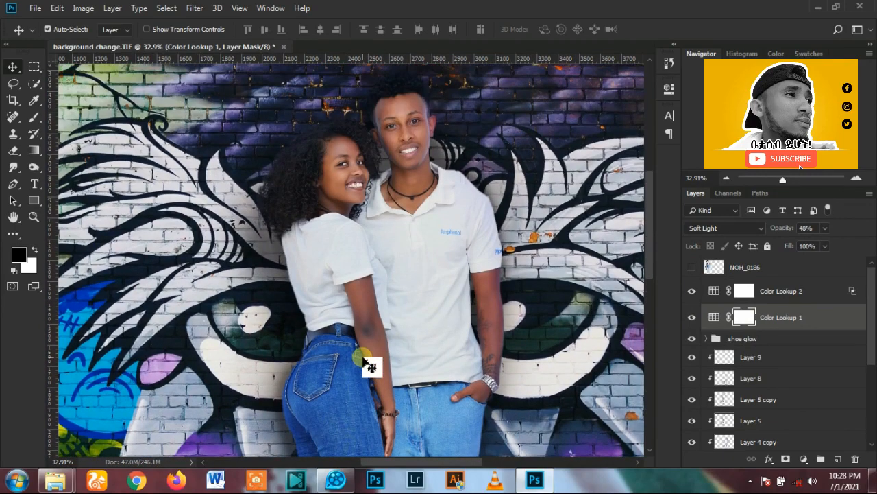
scroll(740, 384, "down", 5)
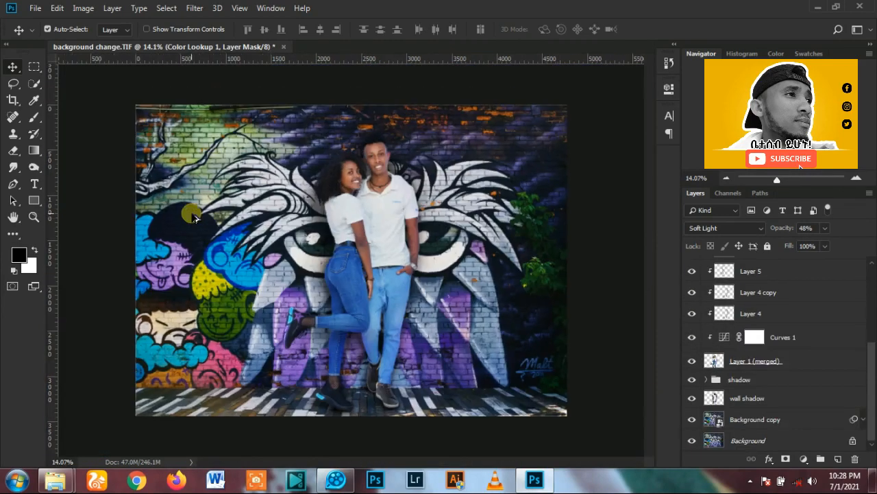
scroll(192, 218, "down", 2)
scroll(193, 218, "up", 1)
scroll(193, 218, "up", 3)
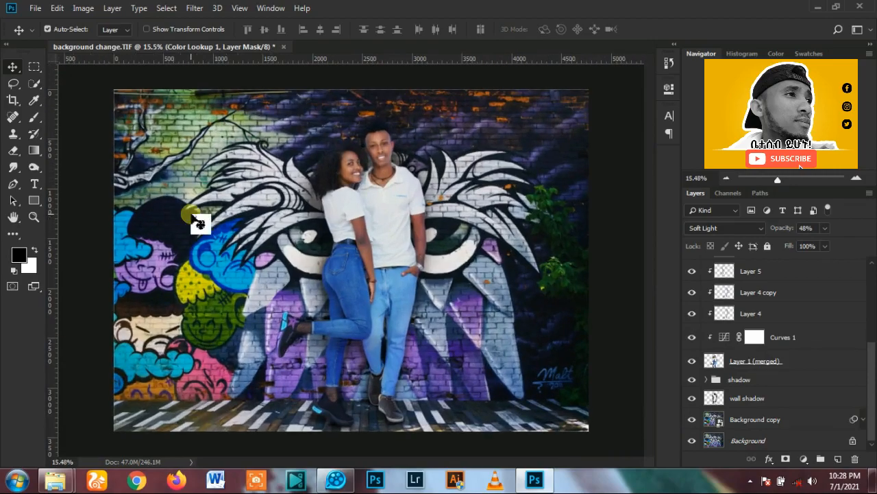